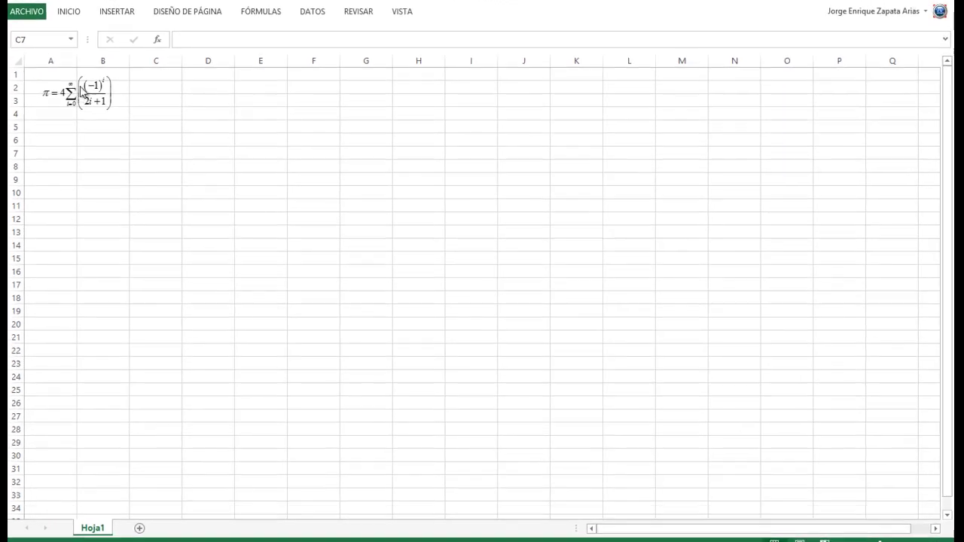
- Move the pi series equation down and rewrite it in MathType as 'B = Matriz_Clave'
mouse_move(93, 99)
left_mouse_down()
mouse_move(142, 150)
mouse_move(437, 164)
mouse_move(629, 120)
mouse_move(136, 158)
mouse_move(78, 95)
left_mouse_up()
double_click(83, 96)
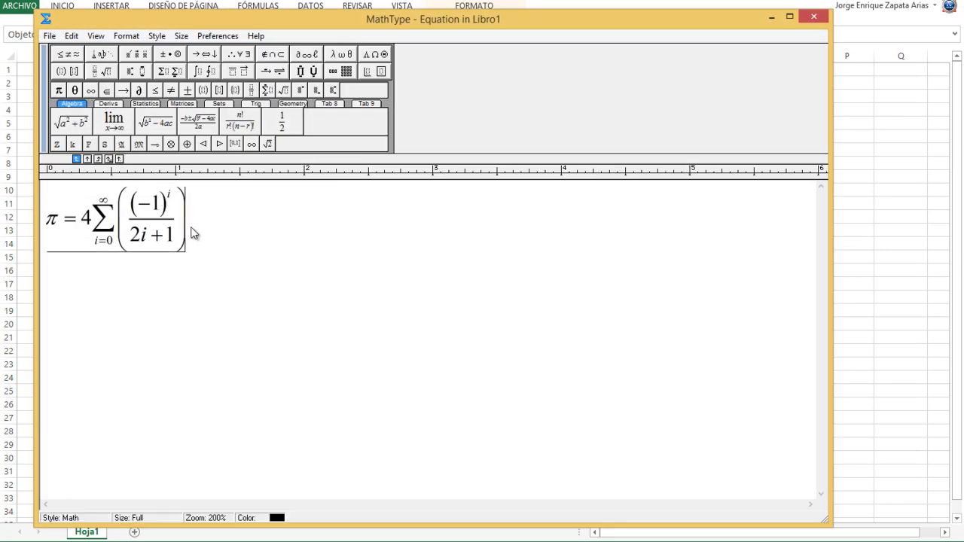
left_click_drag(191, 232, 38, 228)
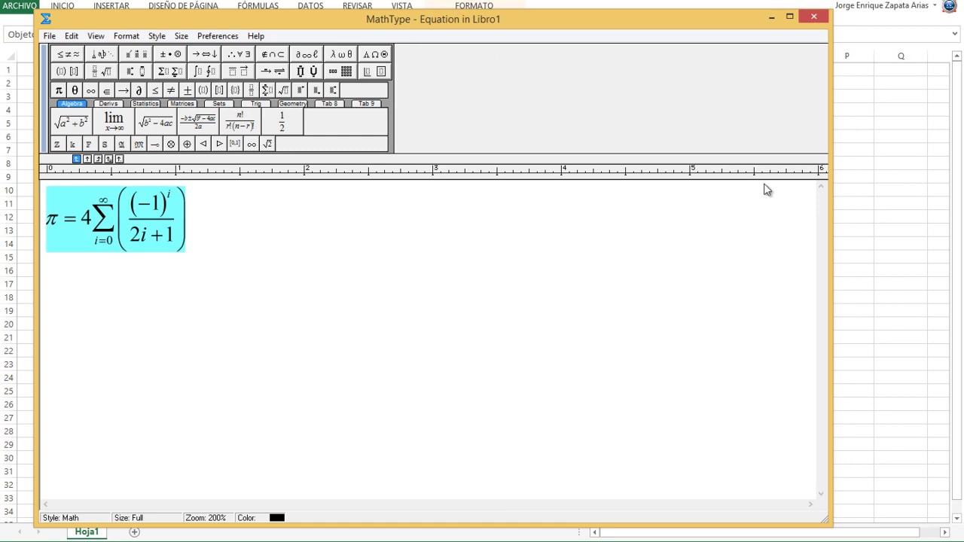
key("Delete")
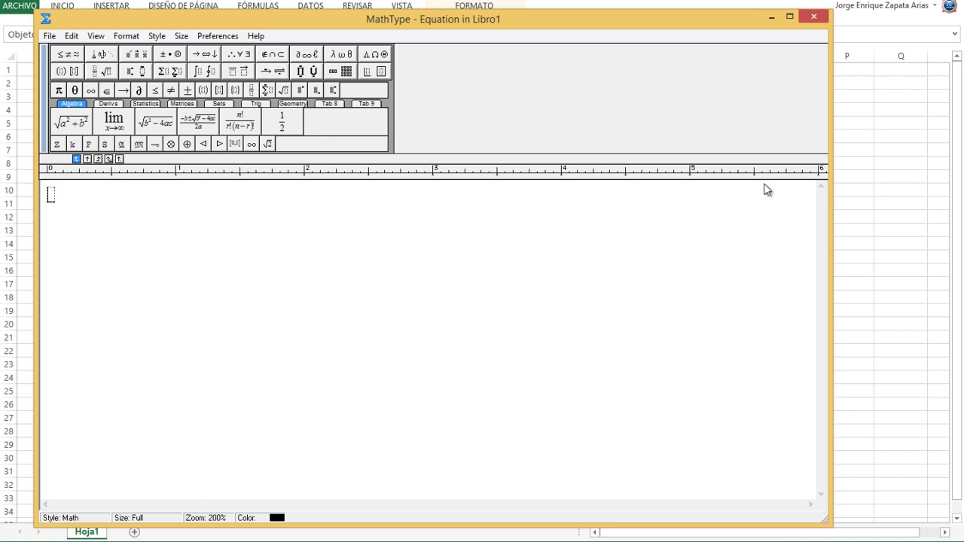
type("B = Matriz _ Clave")
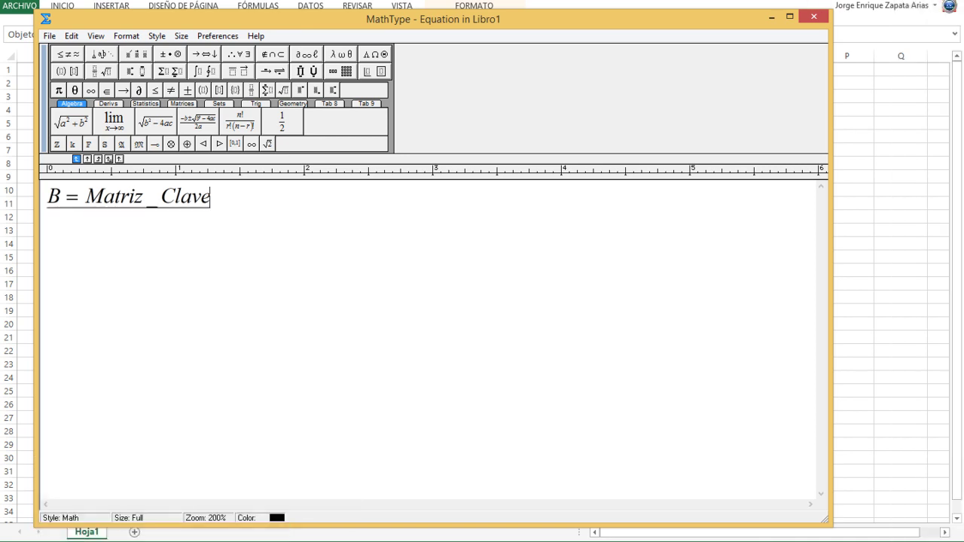
left_click(814, 16)
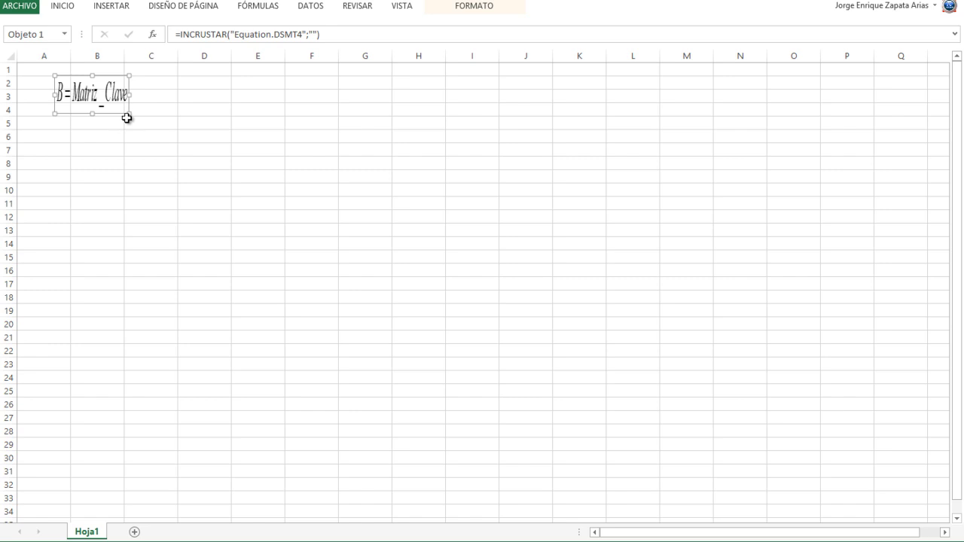
- Copy the stretched B = Matriz_Clave equation and paste a normal-size copy at G4
left_click_drag(129, 114, 220, 156)
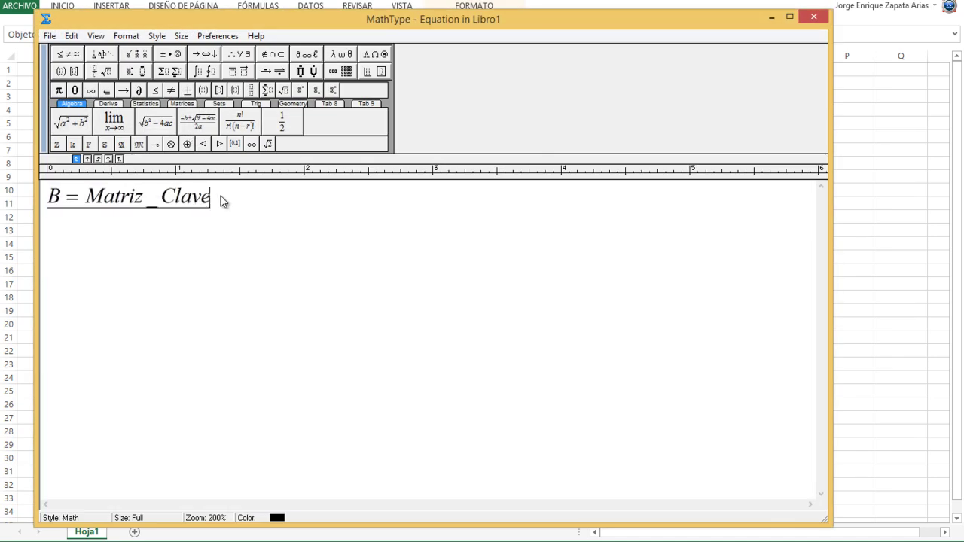
left_click_drag(219, 199, 47, 198)
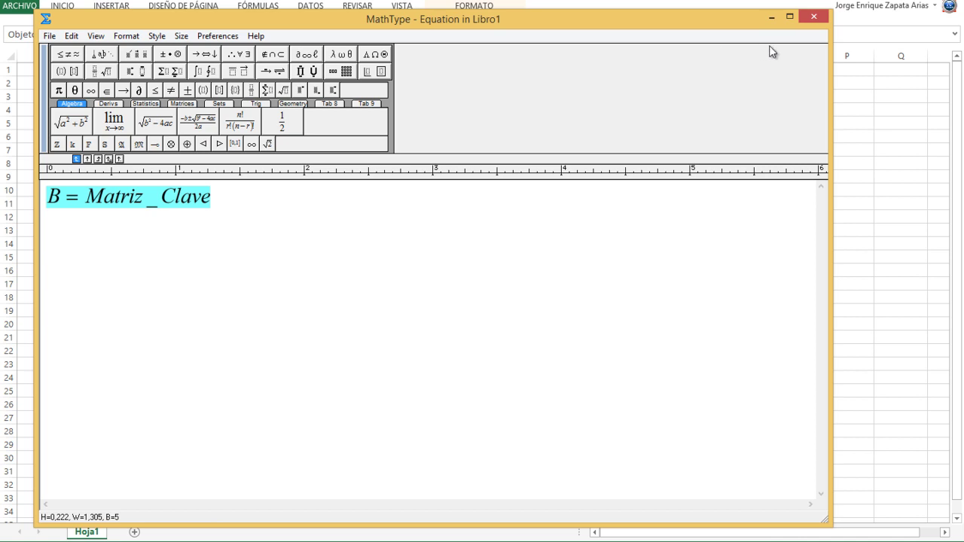
left_click(814, 16)
left_click(343, 117)
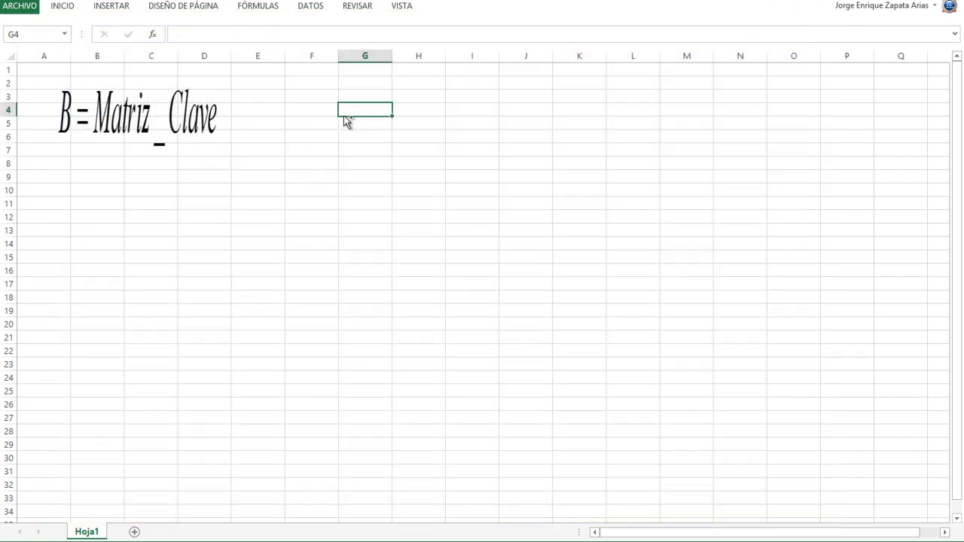
key("ctrl+v")
- Delete the enlarged equation, move the small copy to B2, and paste another at B4
left_click(116, 112)
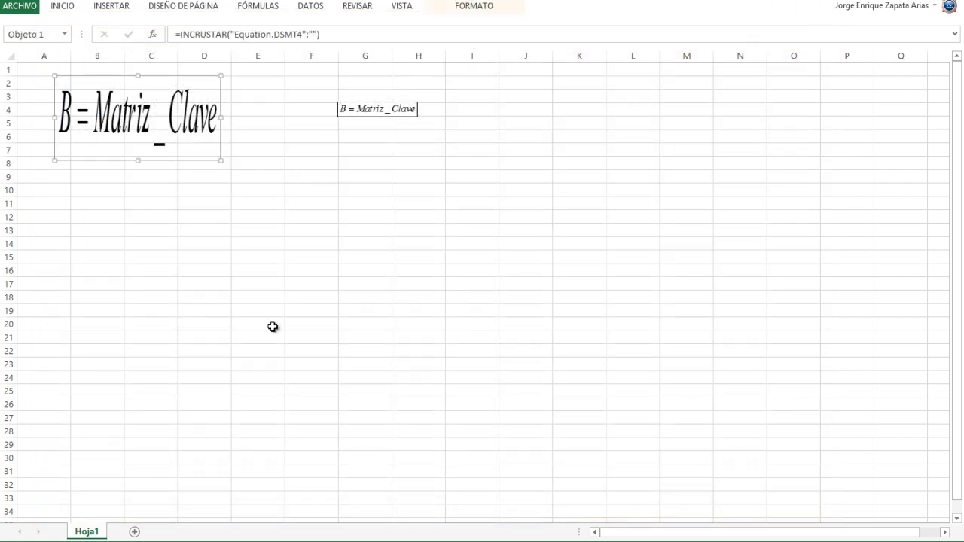
key("Delete")
left_click_drag(371, 110, 105, 85)
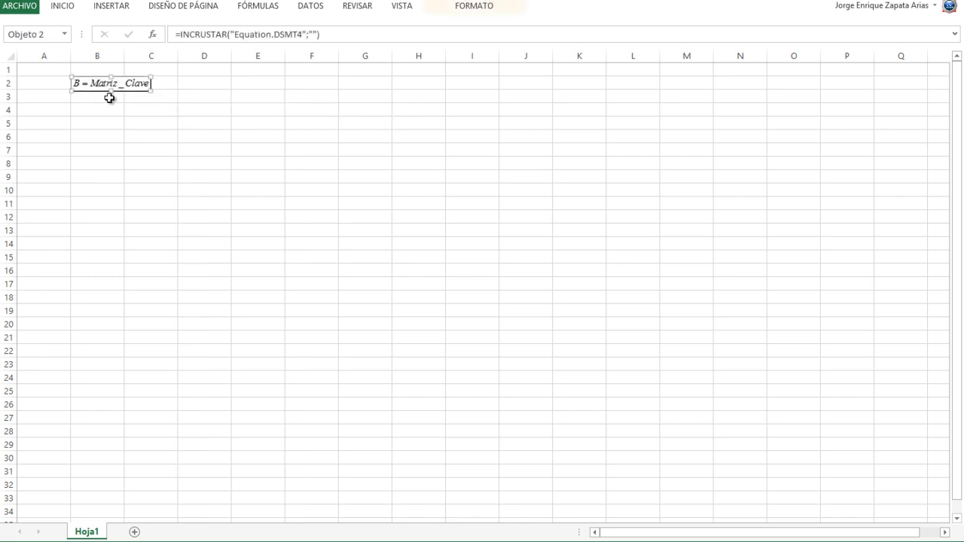
left_click(99, 122)
left_click(134, 153)
key("ctrl+v")
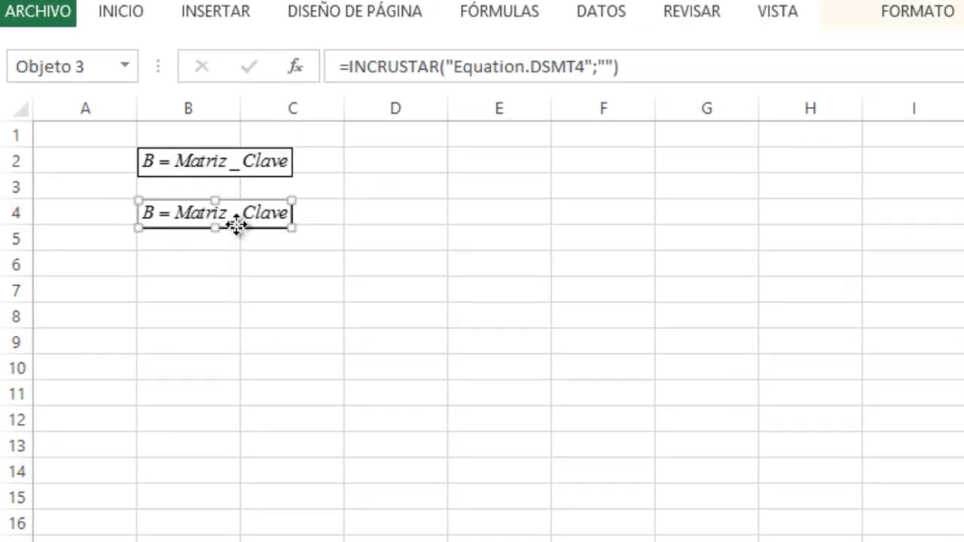
- Replace Matriz_Clave in the B4 equation with parentheses holding an empty 4×4 matrix
double_click(237, 226)
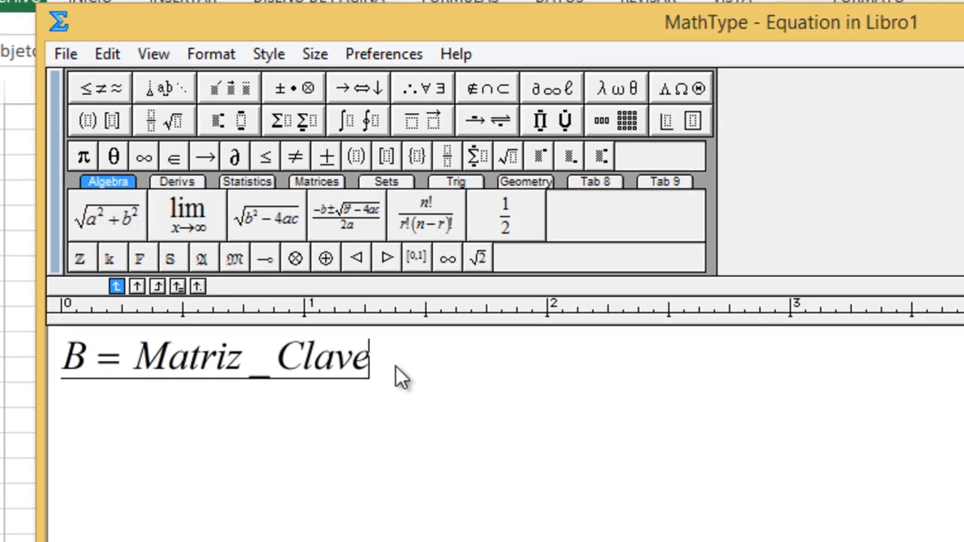
left_click_drag(411, 391, 169, 391)
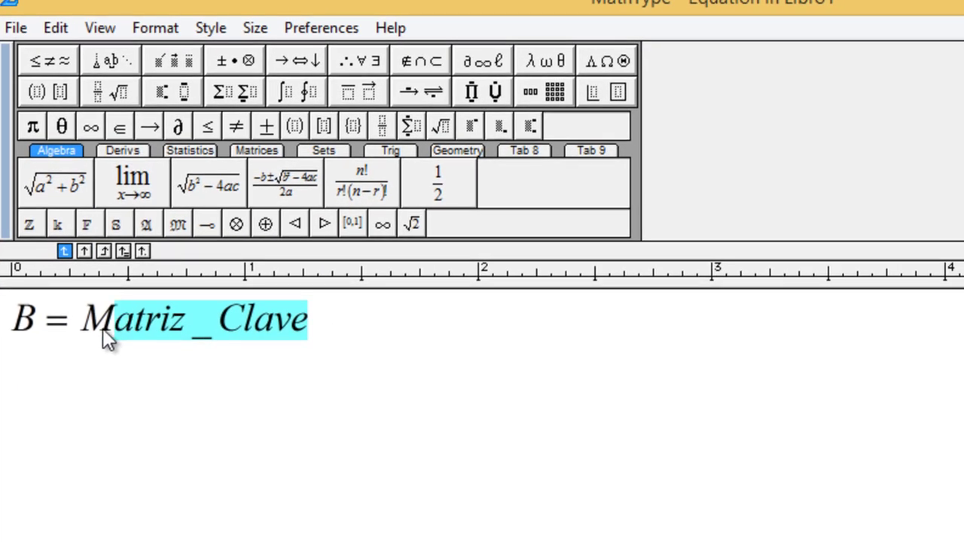
key("Delete")
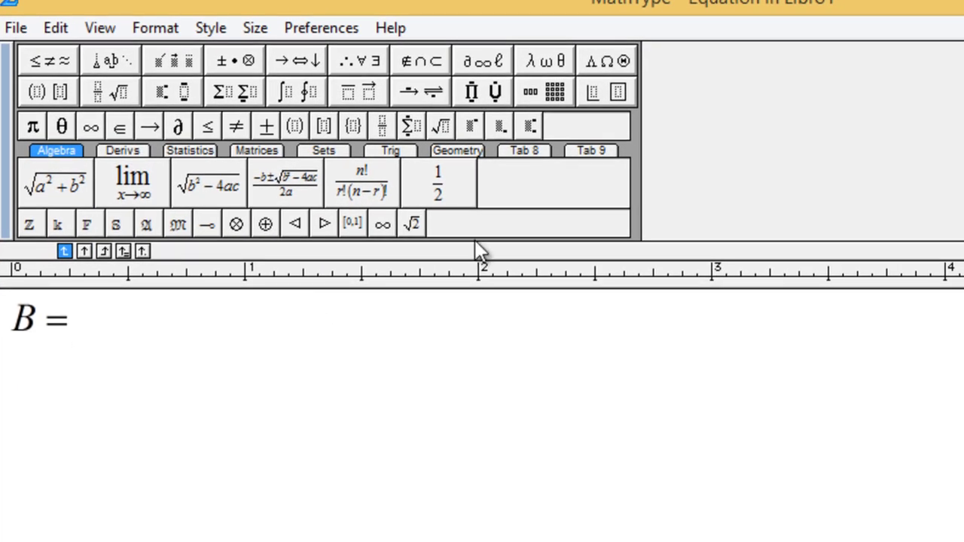
left_click(36, 92)
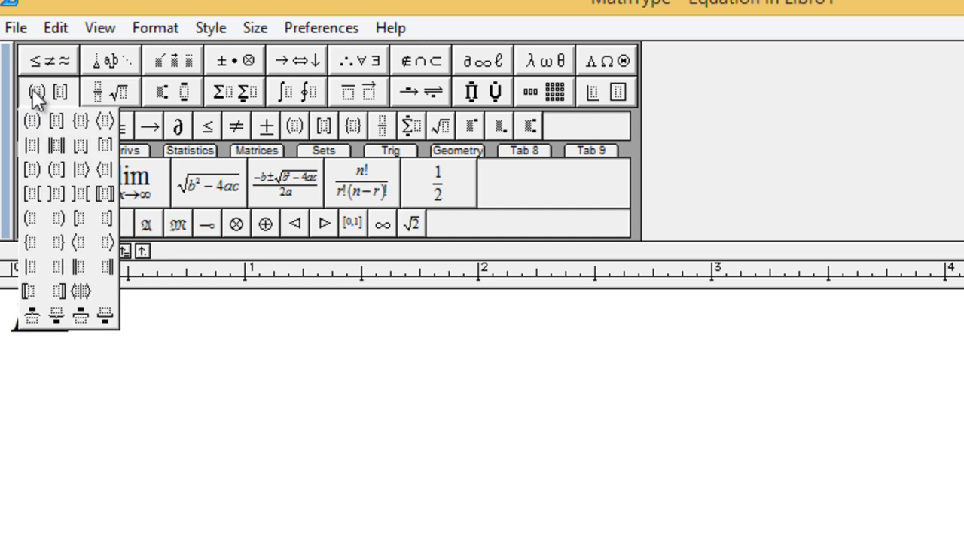
left_click(31, 120)
left_click(545, 96)
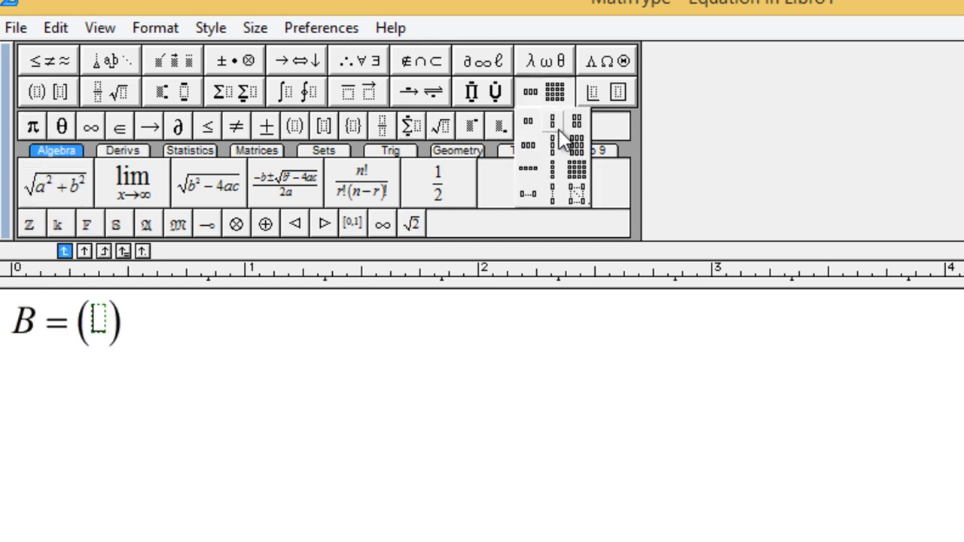
left_click(575, 168)
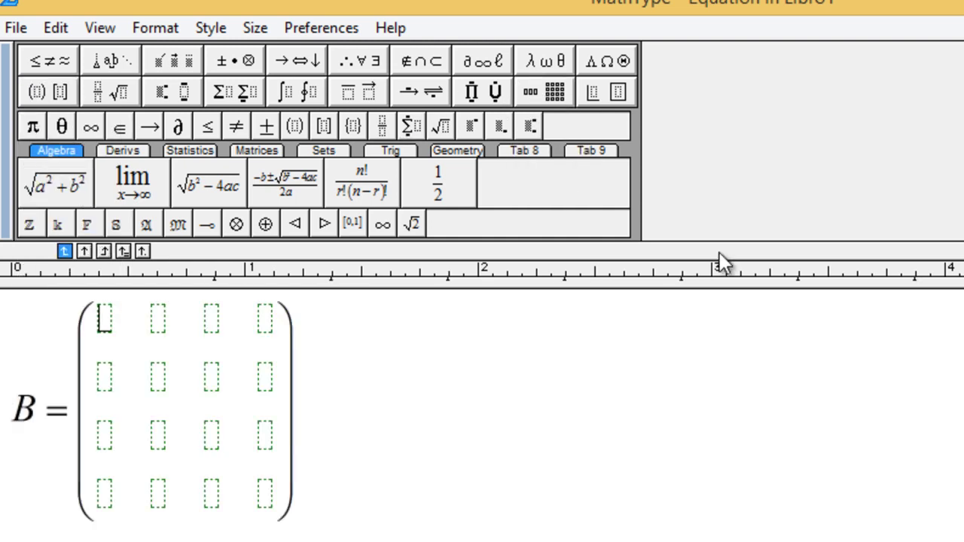
- Fill matrix rows 1 and 2 with 0, -1, 1, 0 and -2, 0, 0, 1
type("0")
key("Tab")
type("-1")
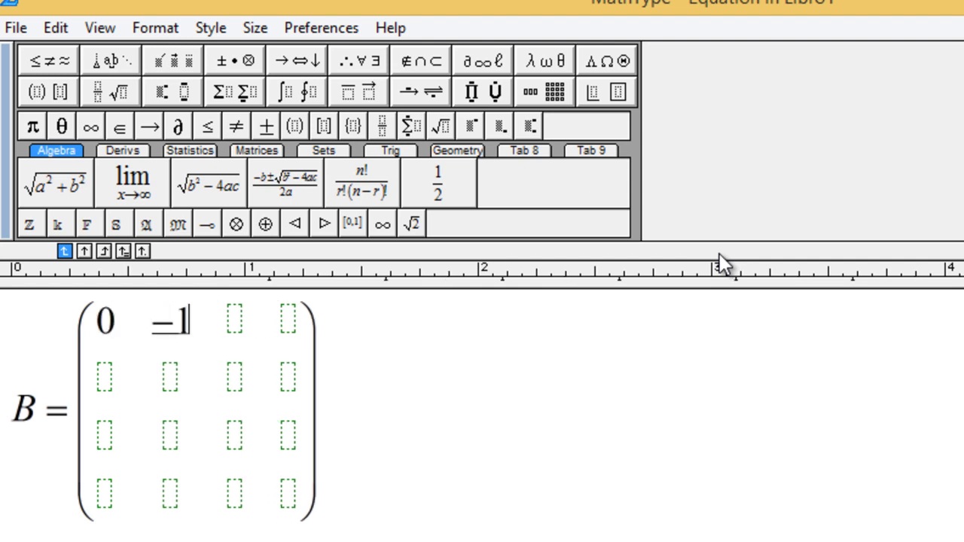
key("Tab")
type("1")
key("Tab")
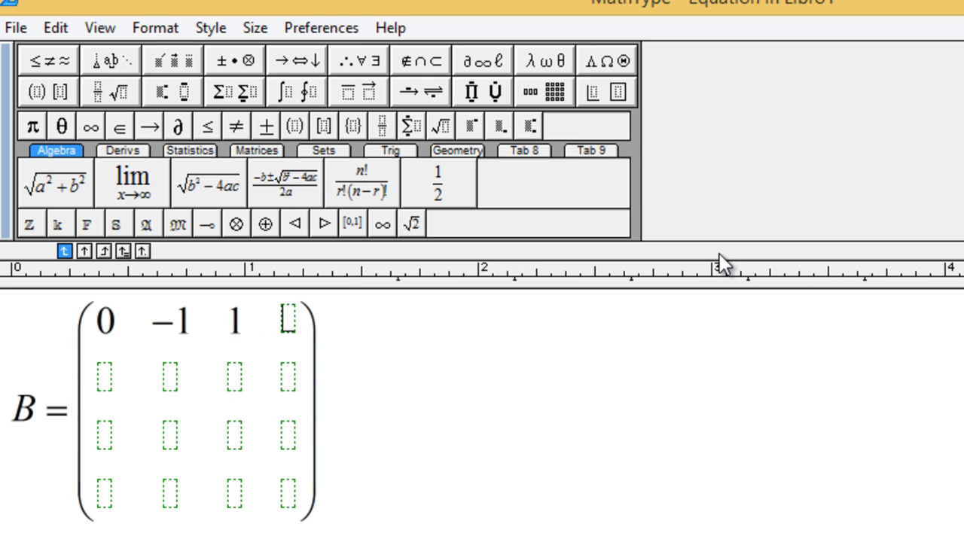
type("0")
key("Tab")
type("-2")
key("Tab")
type("0")
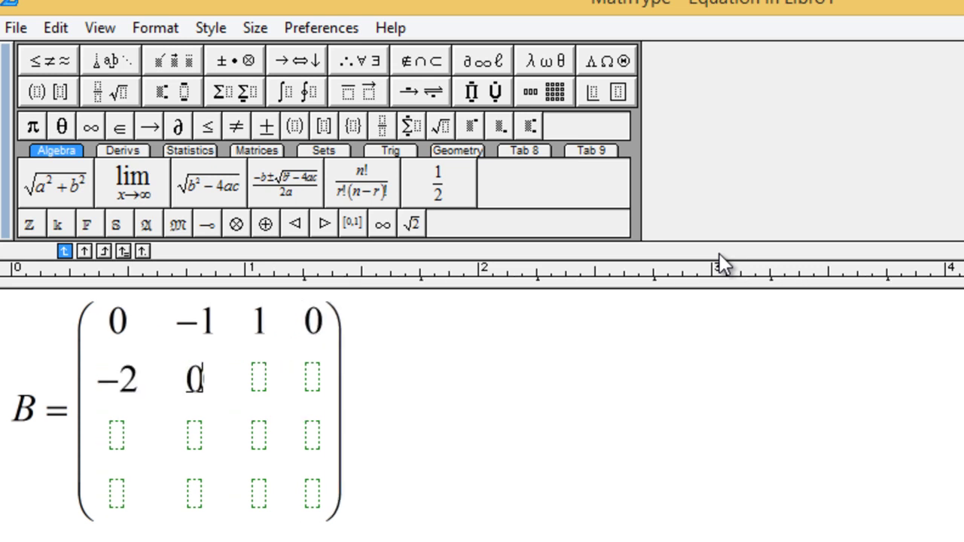
key("Tab")
type("0")
key("Tab")
type("1")
key("Tab")
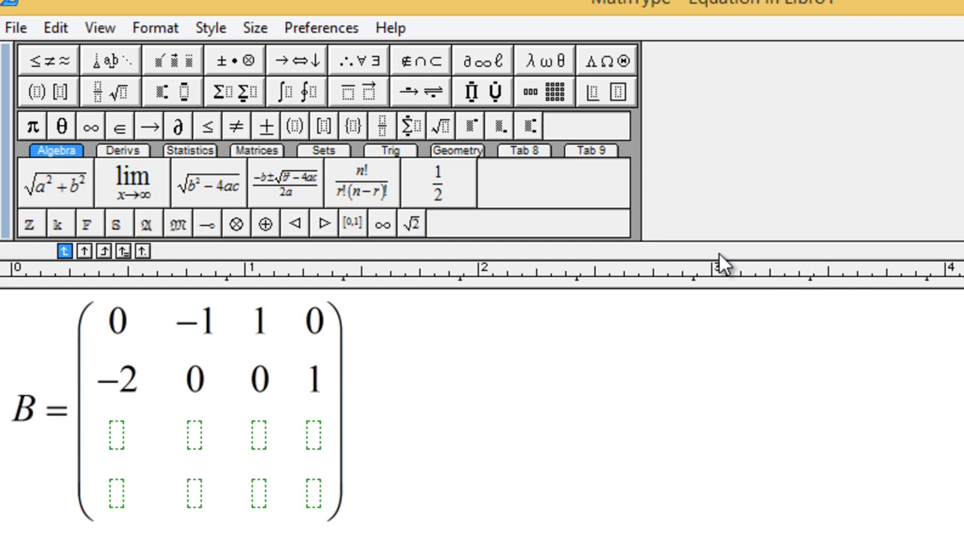
- Fill rows 3 and 4 with 0, -2, 1, 0 and -3, 0, 0, 1, then close MathType
type("0")
key("Tab")
type("-2")
key("Tab")
type("1")
key("Tab")
type("0")
key("Tab")
type("-3")
key("Tab")
type("0")
key("Tab")
type("0")
key("Tab")
type("1")
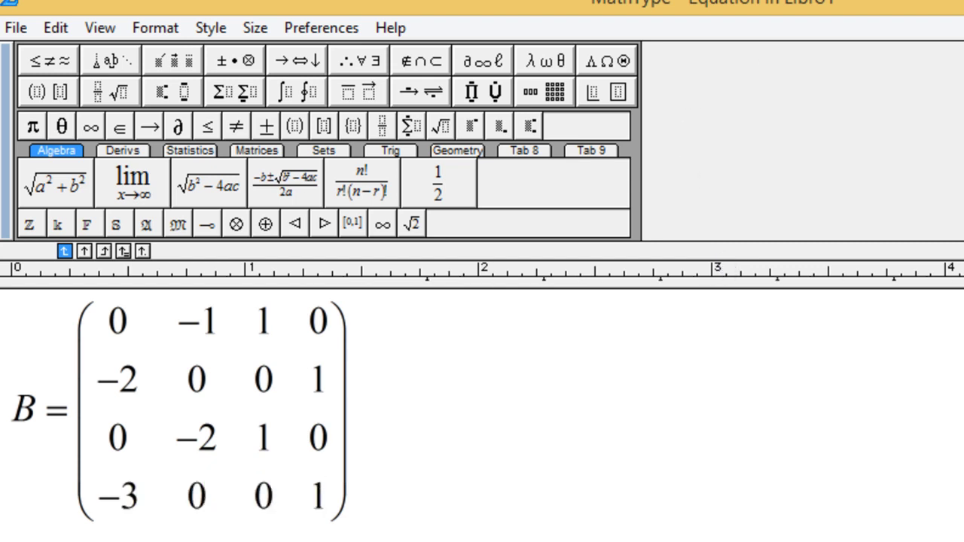
left_click_drag(437, 517, 2, 482)
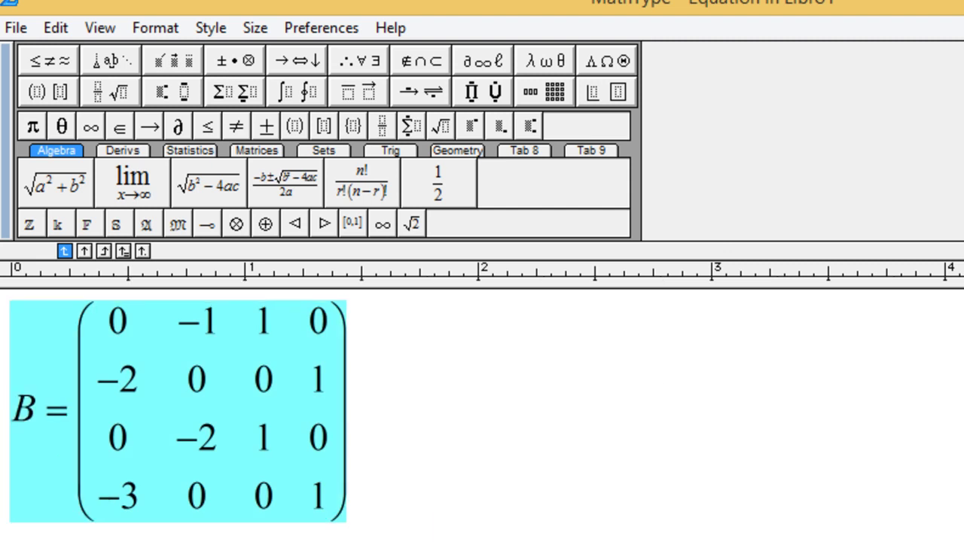
key("ctrl+F4")
- Paste a fresh copy of the matrix equation at G10 and move it into the original's place
left_click(597, 315)
key("ctrl+v")
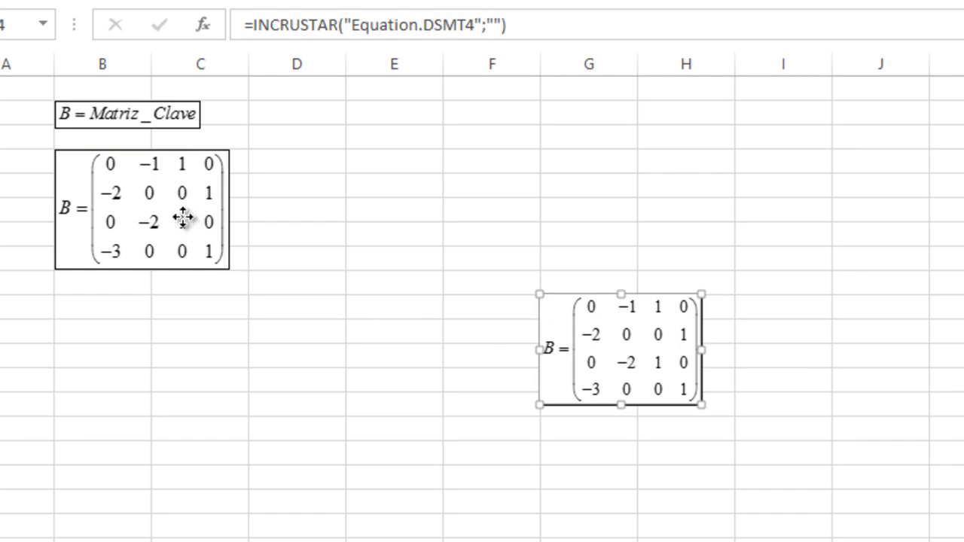
left_click(189, 220)
key("Delete")
left_click_drag(595, 340, 120, 181)
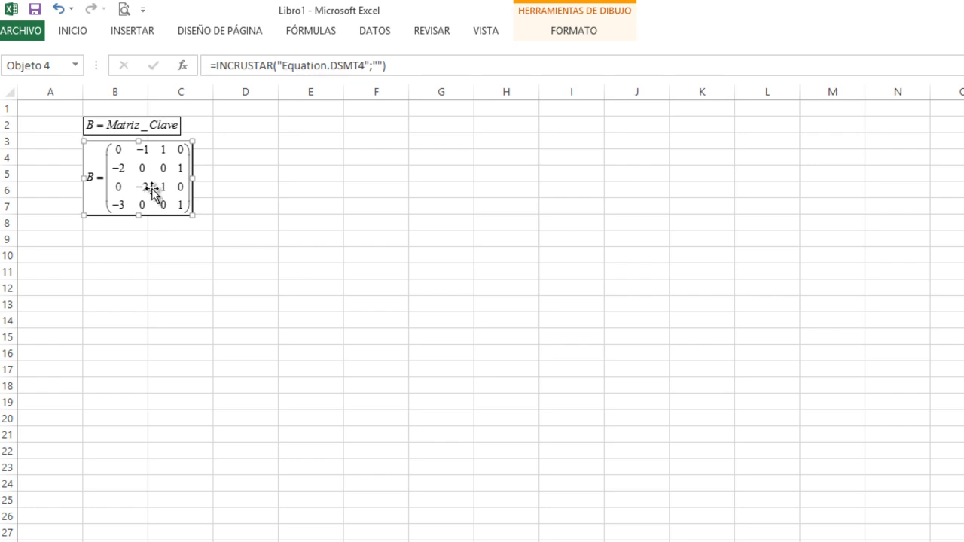
- Arrange the B = Matriz_Clave label at J3 beside the matrix in columns L–M
left_click_drag(153, 190, 608, 163)
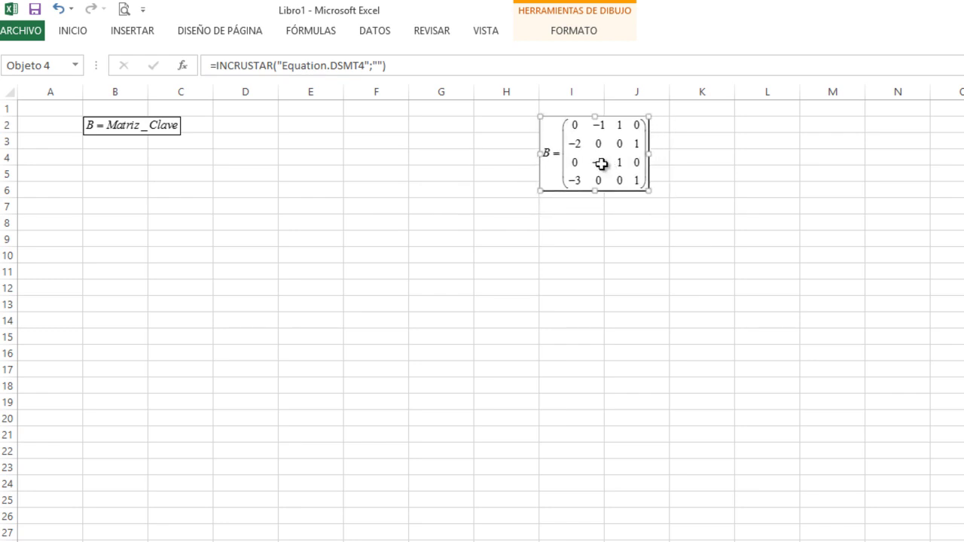
left_click_drag(158, 129, 493, 161)
left_click_drag(563, 157, 763, 155)
left_click_drag(461, 168, 669, 153)
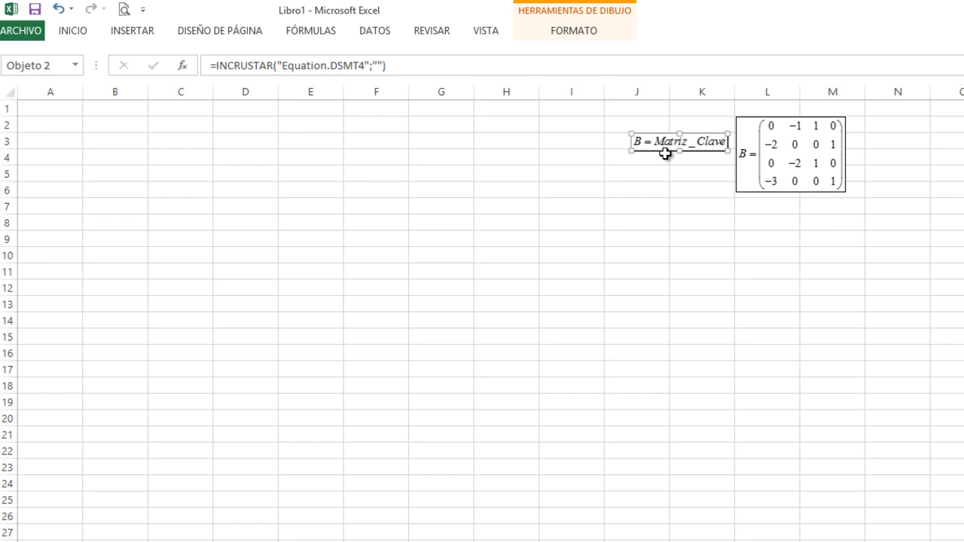
key("XF86AudioLowerVolume")
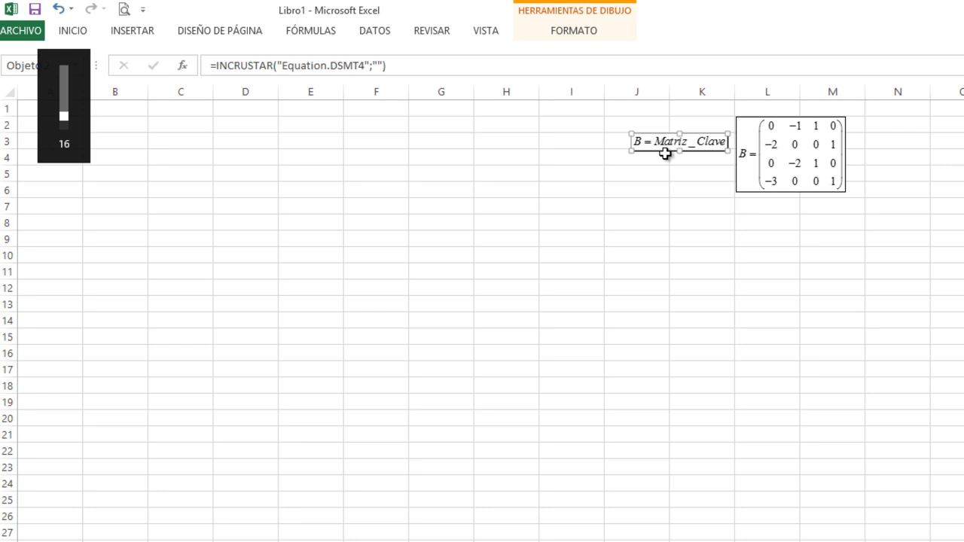
left_click(647, 307)
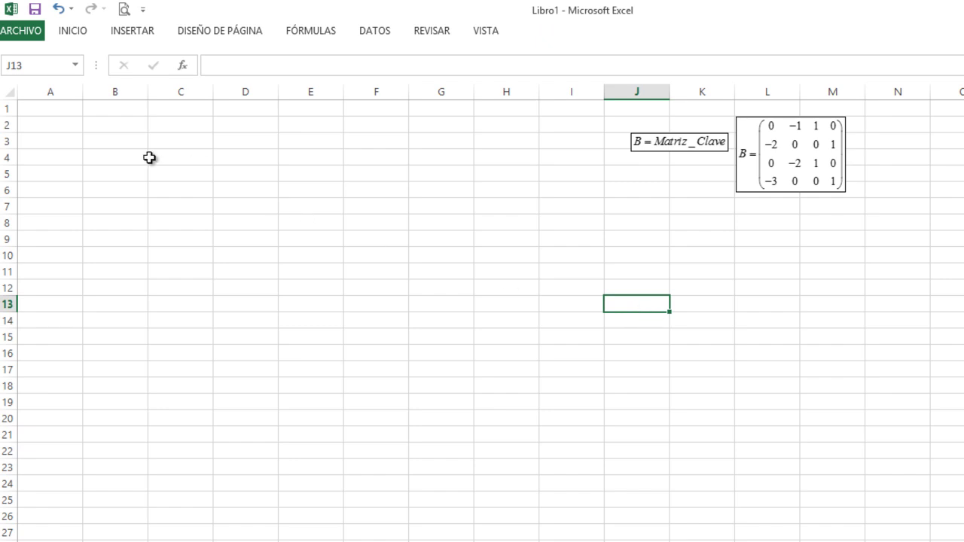
- Enter the first name one letter per cell across A1:E1, leaving F1 blank
left_click(47, 108)
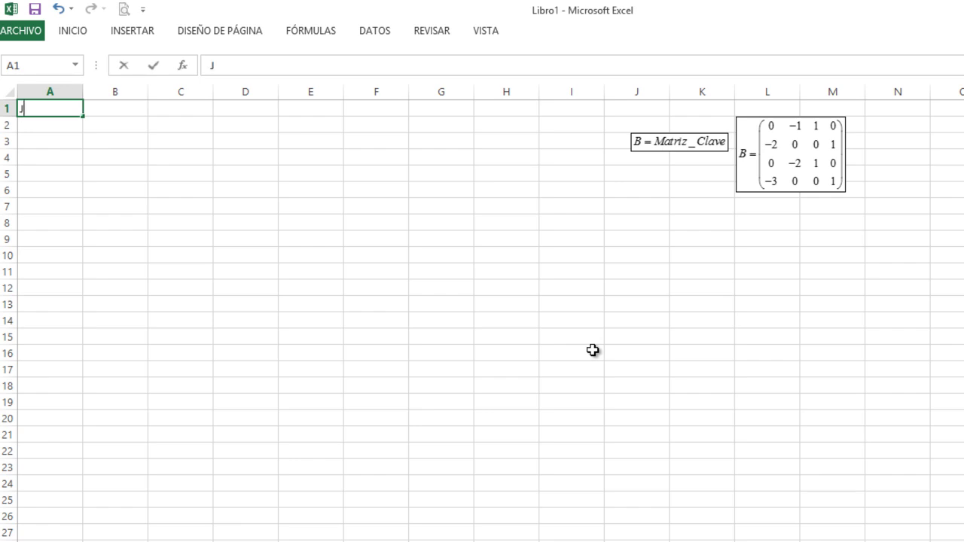
key("Tab")
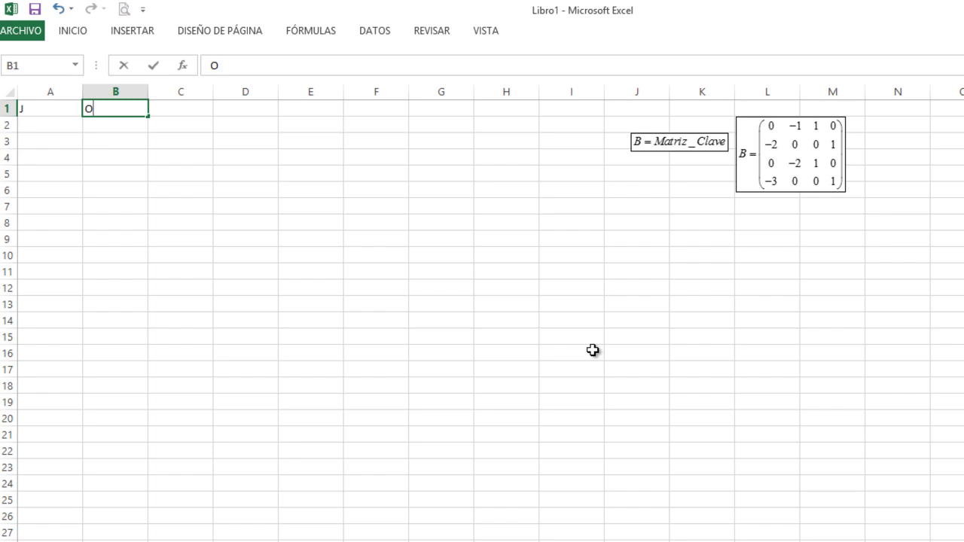
key("Tab")
key("Tab")
key("Tab")
key("Tab")
key("Tab")
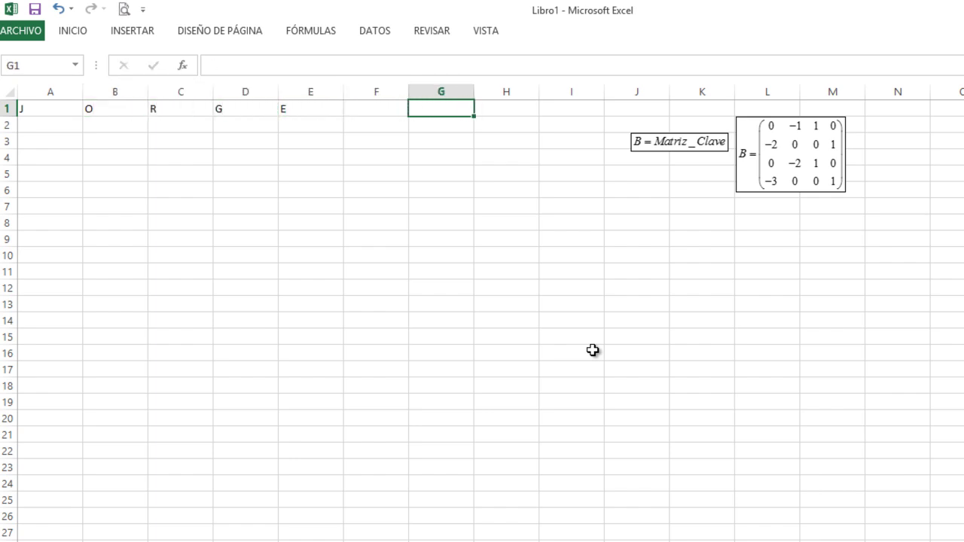
- Start typing surname letters one per cell from G1
type("E")
key("Tab")
type("N")
key("Tab")
type("R")
key("Tab")
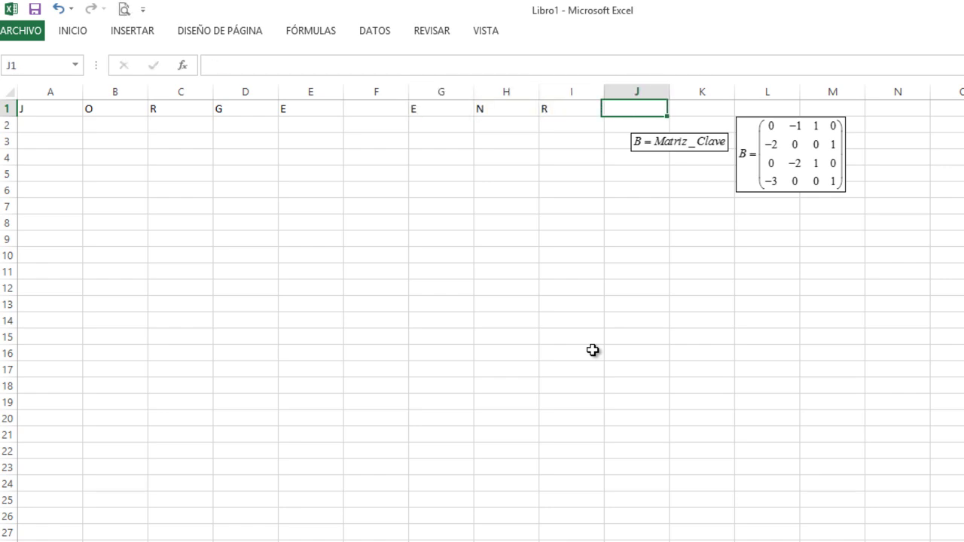
type("I")
key("Tab")
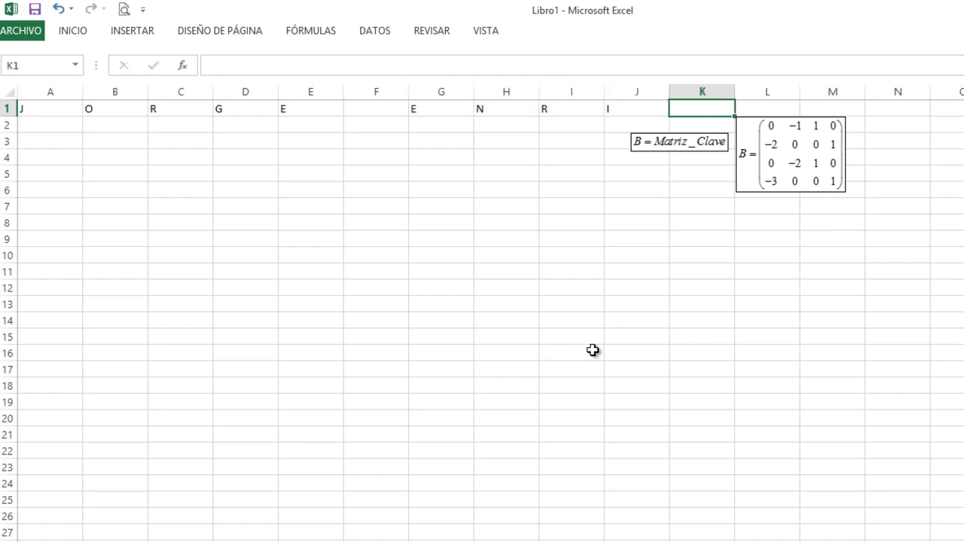
- Go back to G1 and retype the correct surname letters through K1
key("Left")
key("Left")
key("Left")
key("Left")
key("Tab")
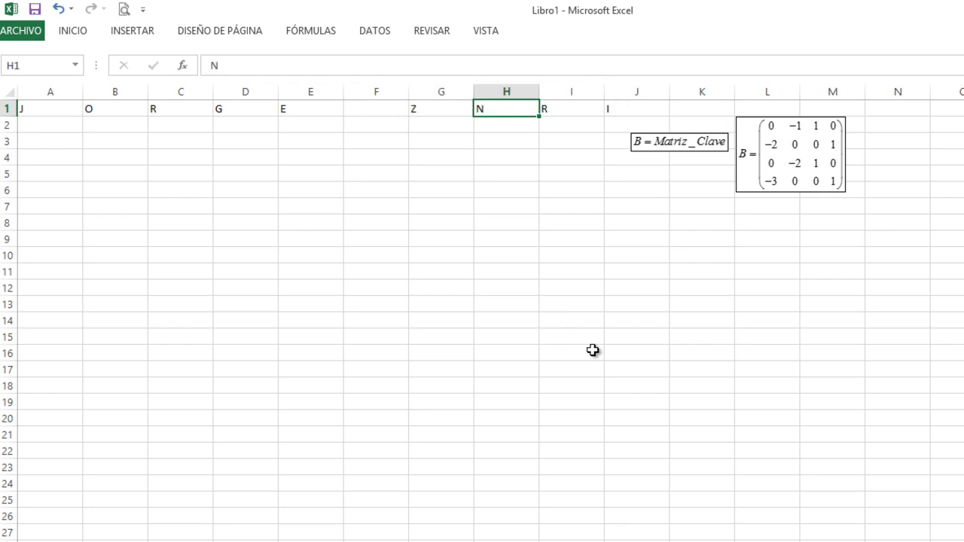
key("Tab")
key("Tab")
key("Tab")
key("Tab")
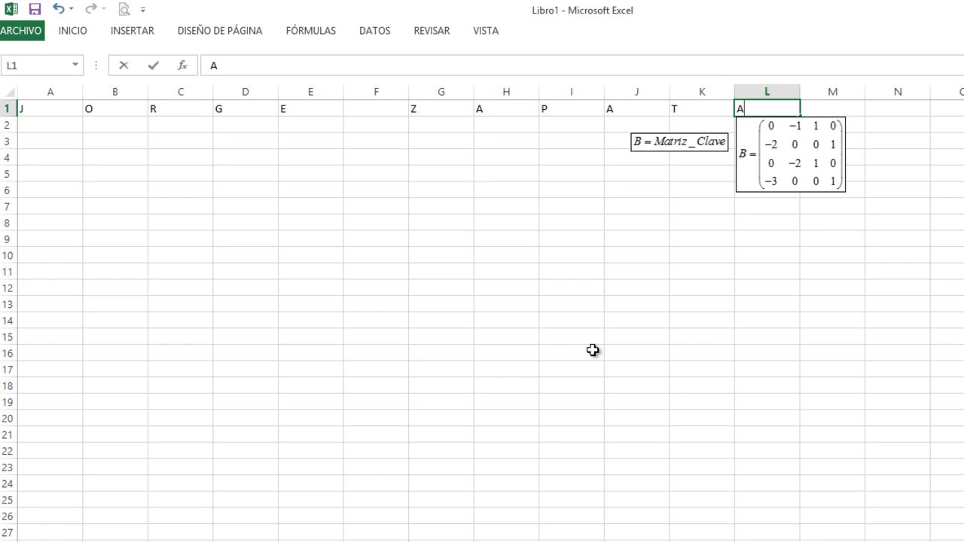
- Enter the final surname letter in L1 and shift the key matrix and label right
left_click_drag(818, 157, 963, 160)
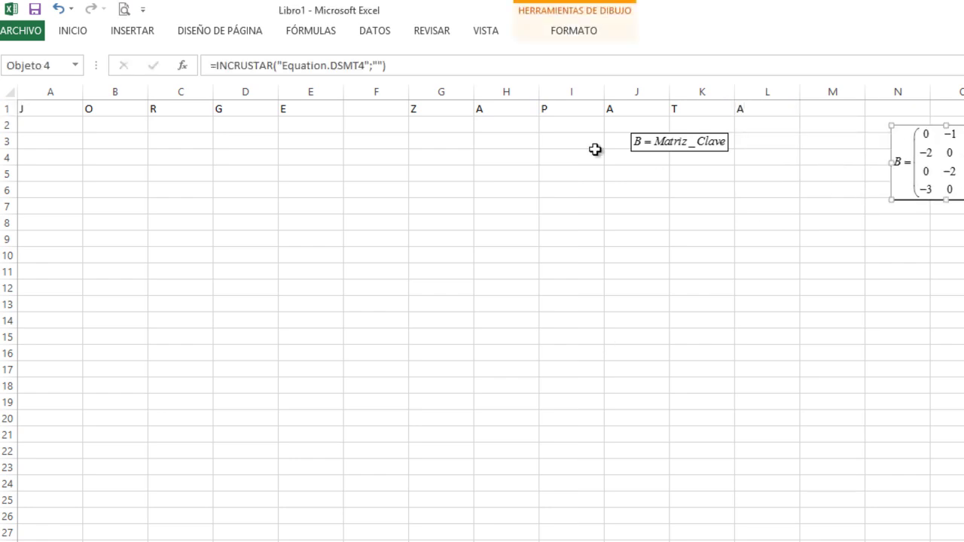
left_click_drag(663, 145, 924, 235)
- Narrow columns A–L and shrink the spacer column F to a sliver
mouse_move(60, 89)
left_mouse_down()
mouse_move(768, 83)
mouse_move(682, 91)
left_mouse_up()
left_click(224, 129)
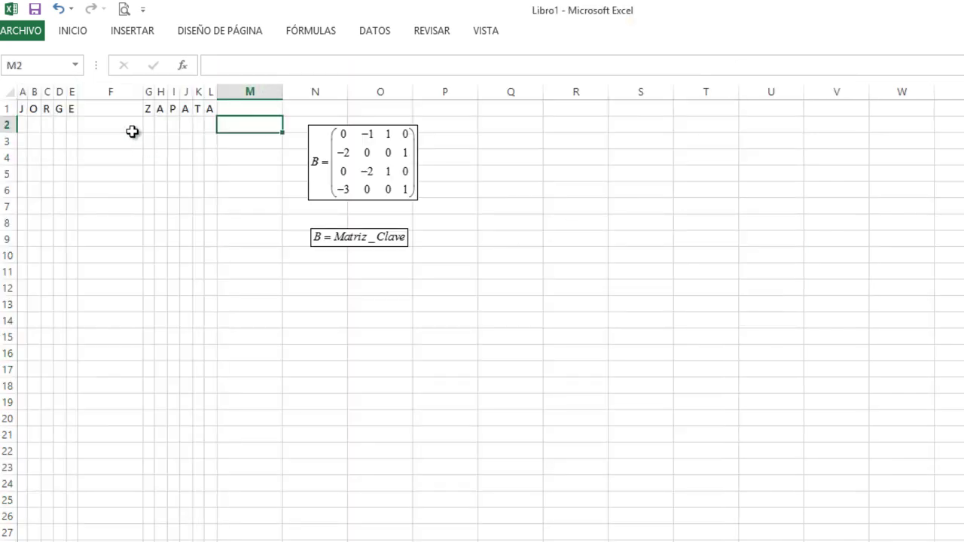
left_click(104, 109)
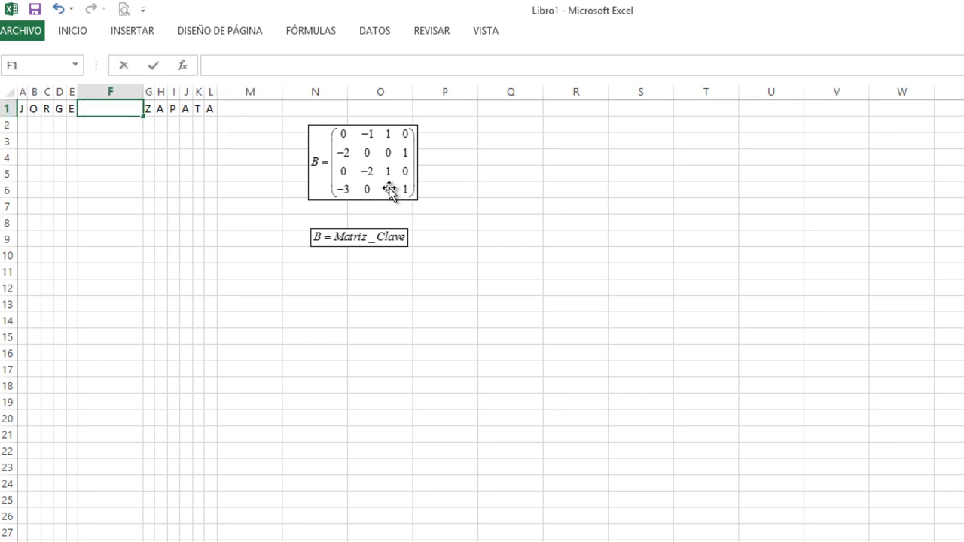
key("Return")
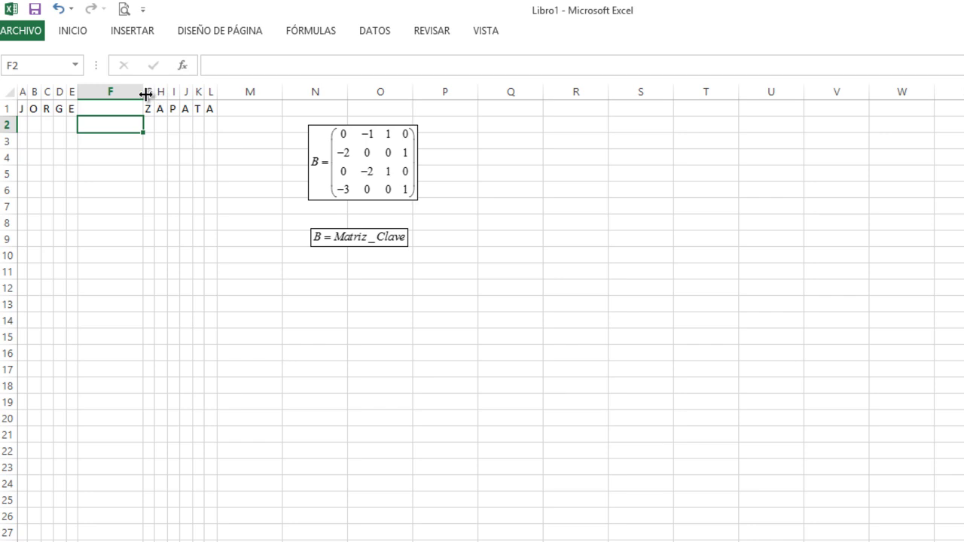
left_click_drag(143, 92, 87, 92)
left_click(47, 110)
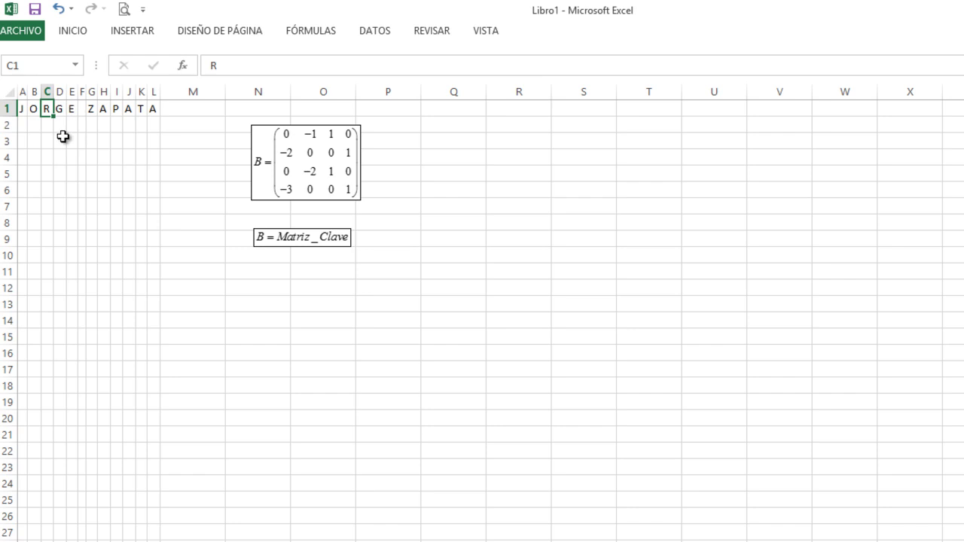
left_click(27, 109)
left_click_drag(29, 109, 154, 112)
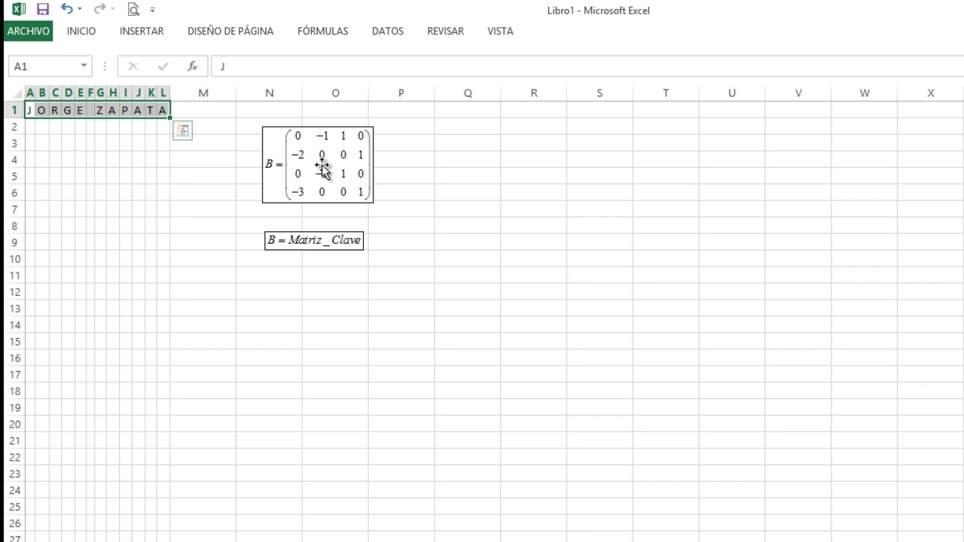
- Move the key matrix to columns R–S with the B = Matriz_Clave label above it
left_click_drag(322, 166, 576, 182)
left_click_drag(329, 246, 573, 121)
left_click(568, 168)
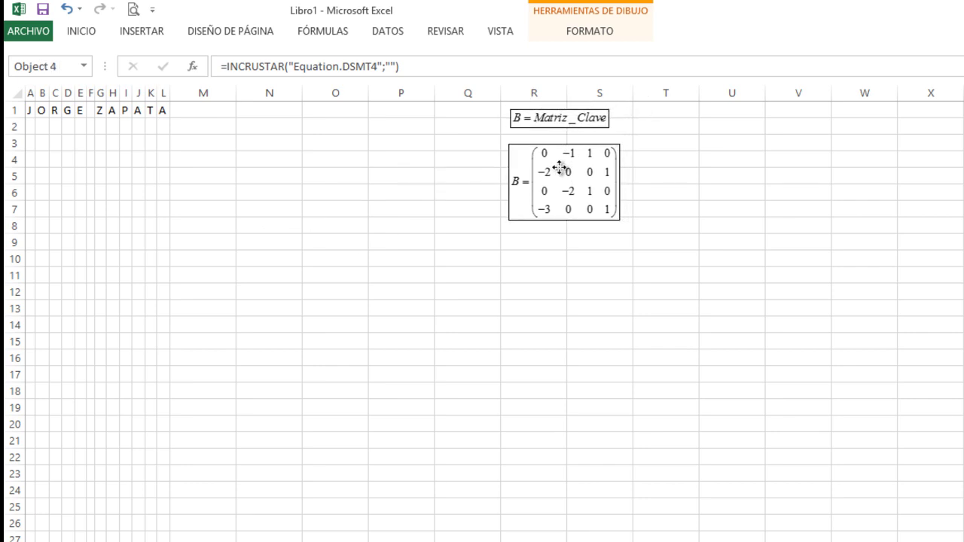
left_click_drag(560, 163, 546, 168)
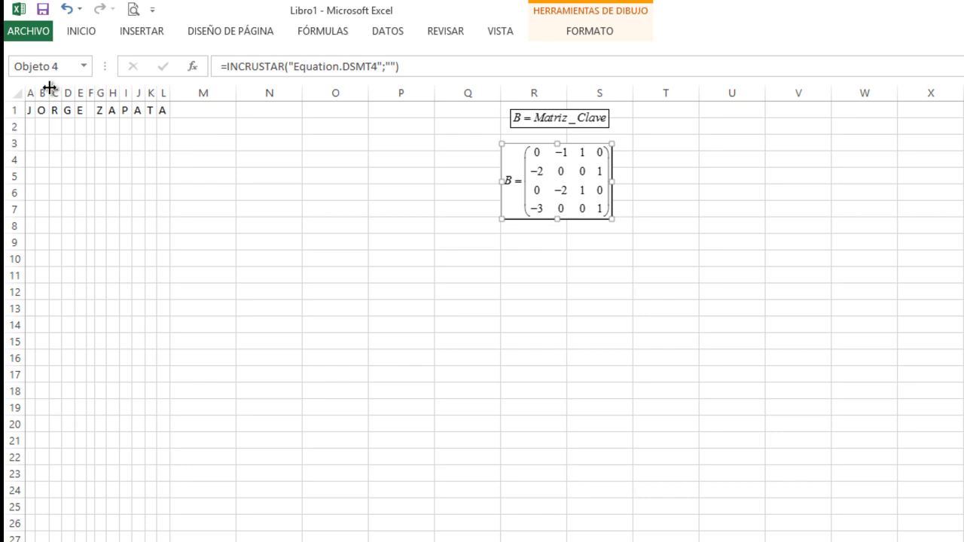
left_click(27, 143)
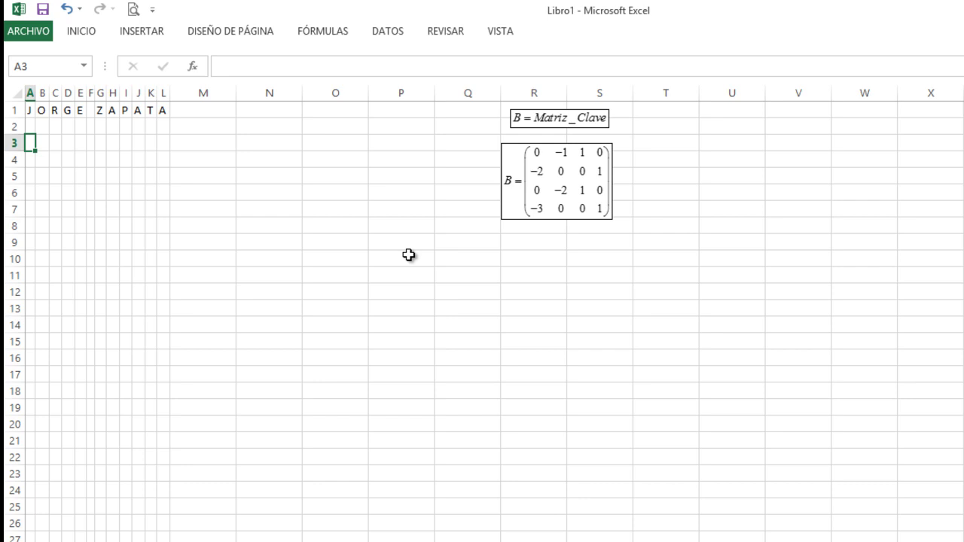
- Enter the letters A through Z one per cell, from A3 down to A28
type("A")
key("Return")
type("B")
key("Return")
type("C")
key("Return")
type("D")
key("Return")
type("E")
key("Return")
type("F")
key("Return")
type("G")
key("Return")
type("H")
key("Return")
type("I")
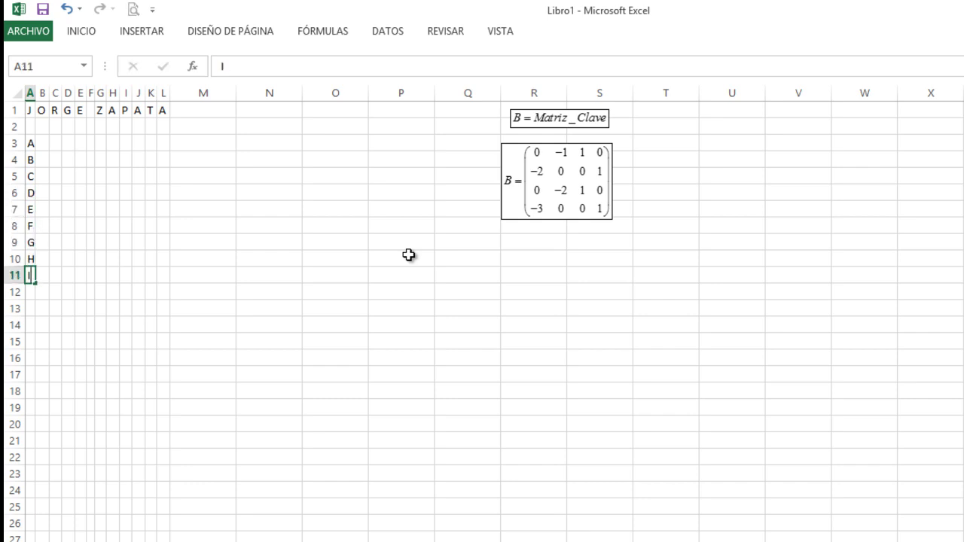
key("Return")
type("J")
key("Return")
type("K")
key("Return")
type("L")
key("Return")
type("M")
key("Return")
type("N")
key("Return")
type("O")
key("Return")
type("P")
key("Return")
type("Q")
key("Return")
type("R")
key("Return")
type("S")
key("Return")
type("T")
key("Return")
type("U")
key("Return")
type("V")
key("Return")
type("W")
key("Return")
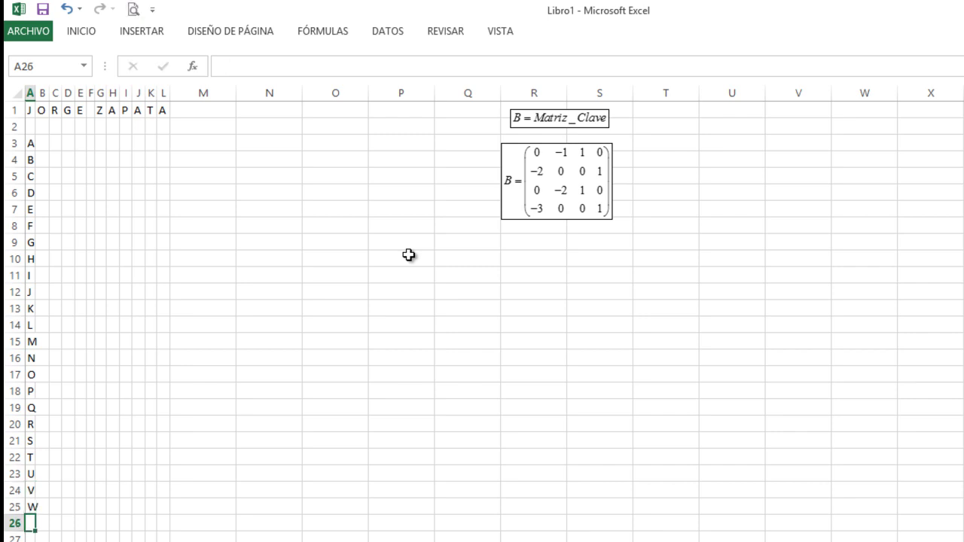
type("X")
key("Return")
type("Y")
key("Return")
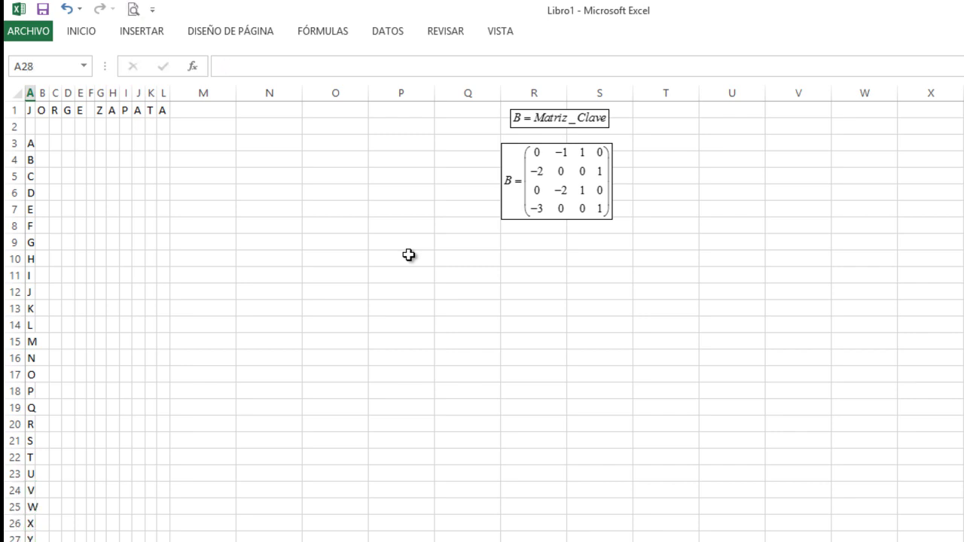
type("Z")
key("Return")
key("Up")
key("Up")
key("Up")
key("Up")
key("Up")
key("Up")
key("Up")
key("Up")
key("Up")
key("Up")
key("Up")
key("Up")
key("Up")
key("Up")
key("Up")
key("Up")
key("Up")
key("Up")
key("Up")
key("Up")
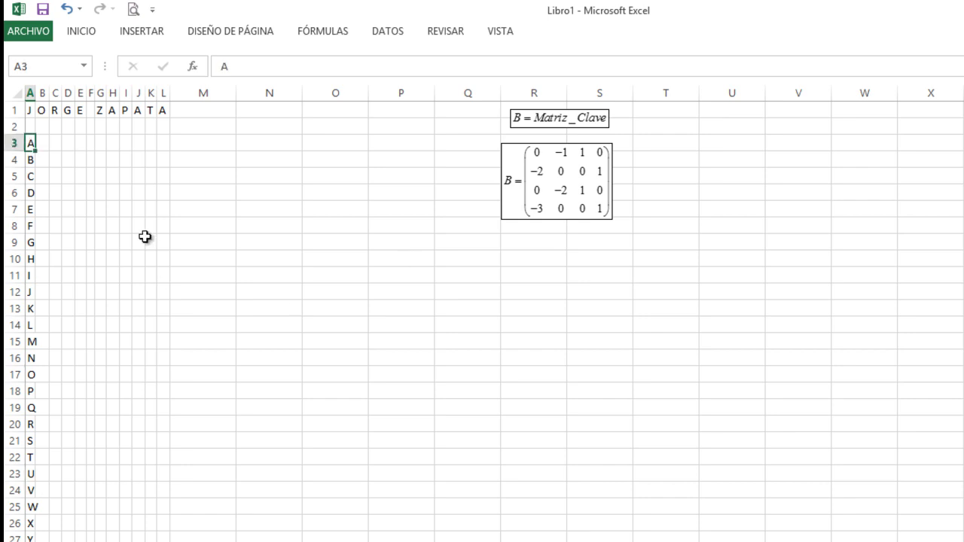
- Fill the series 1, 2 down column B to number the letters 1–26, widening columns A and B
left_click_drag(33, 93, 40, 92)
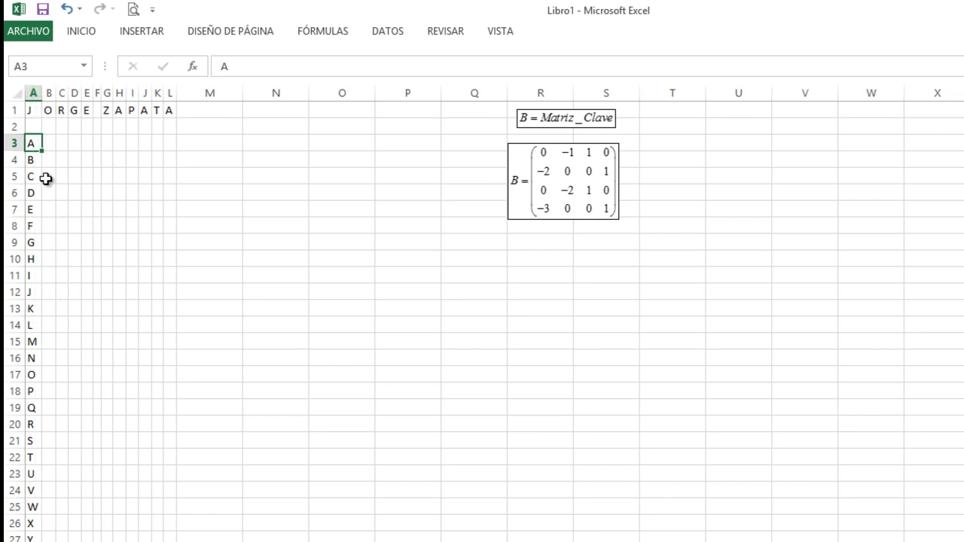
left_click(50, 145)
type("1")
key("Return")
key("Up")
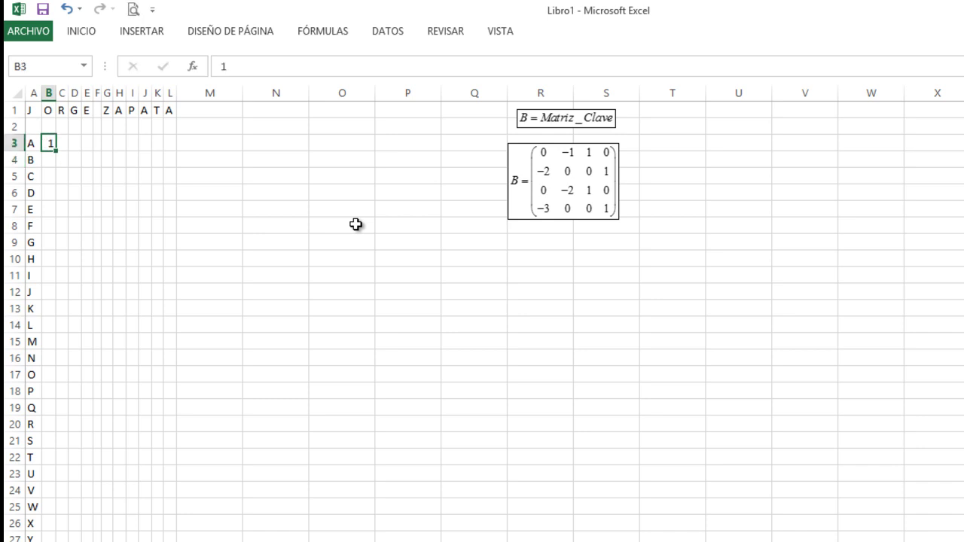
key("Down")
type("2")
key("Return")
key("Up")
key("Up")
key("shift+Down")
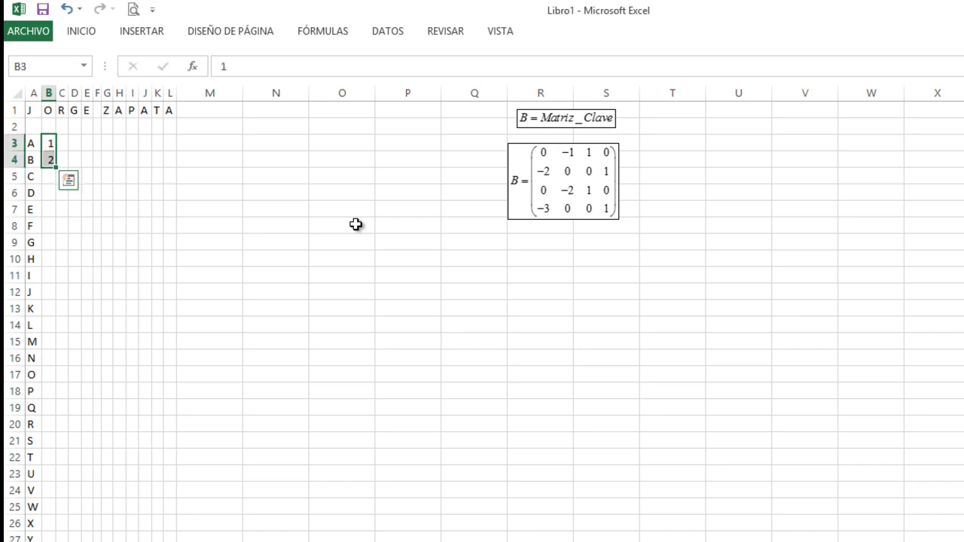
double_click(53, 168)
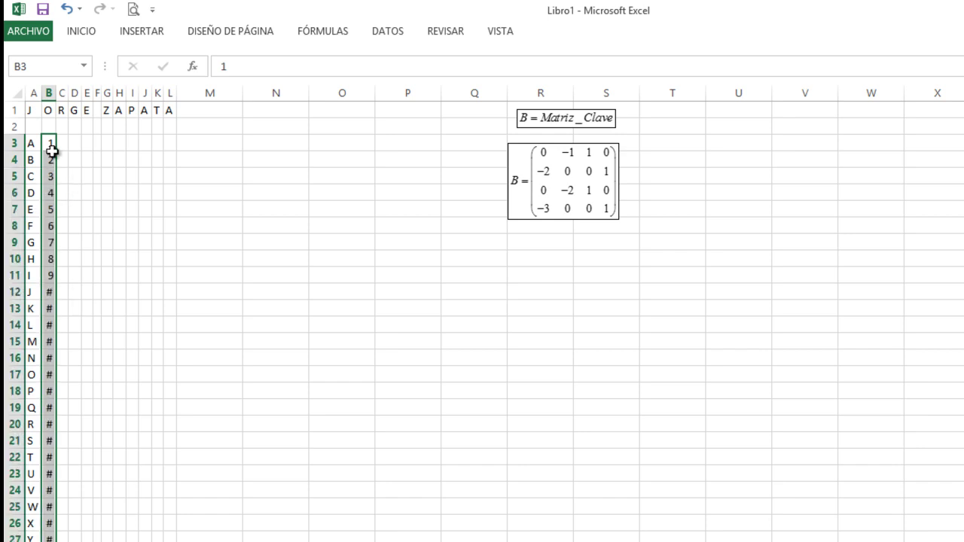
double_click(57, 93)
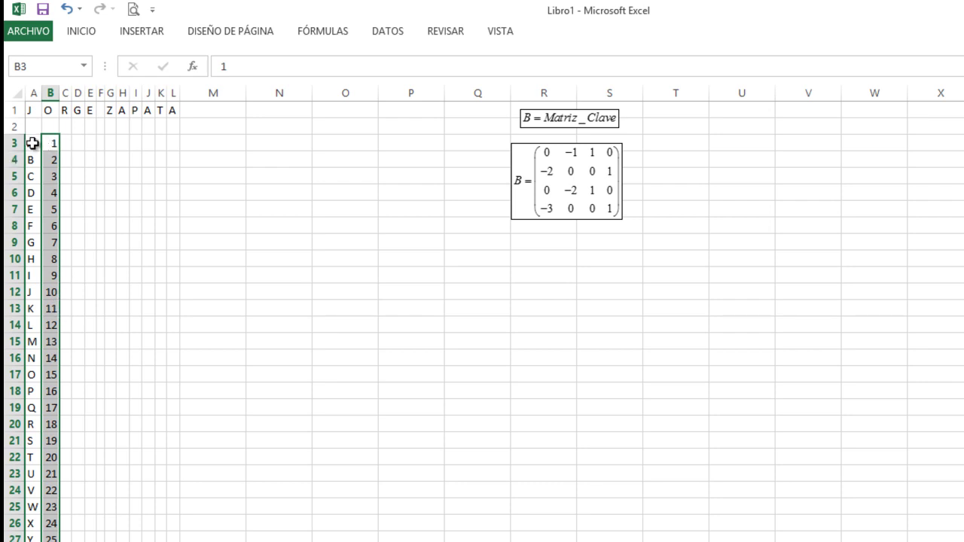
left_click(53, 141)
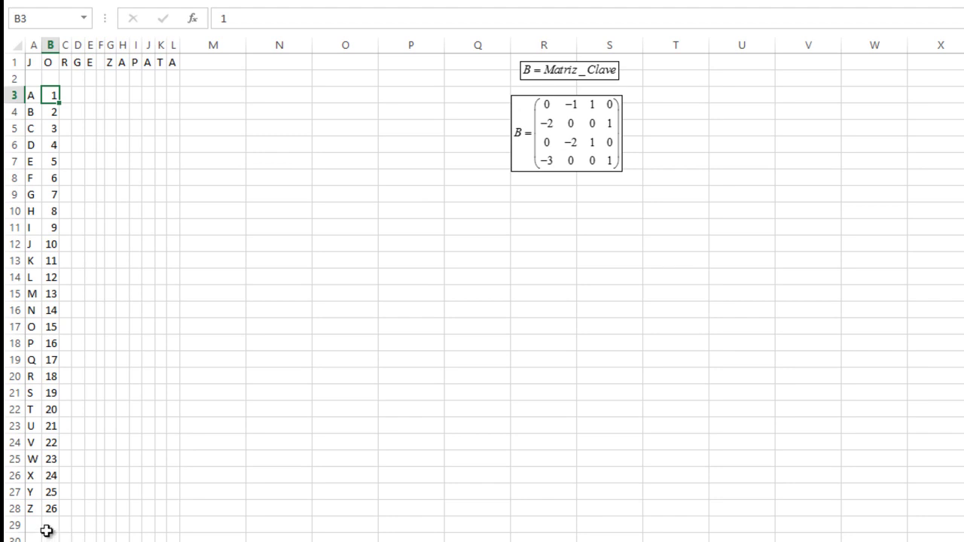
- Add CR in A29 below Z, numbered 27 in B29
left_click(36, 524)
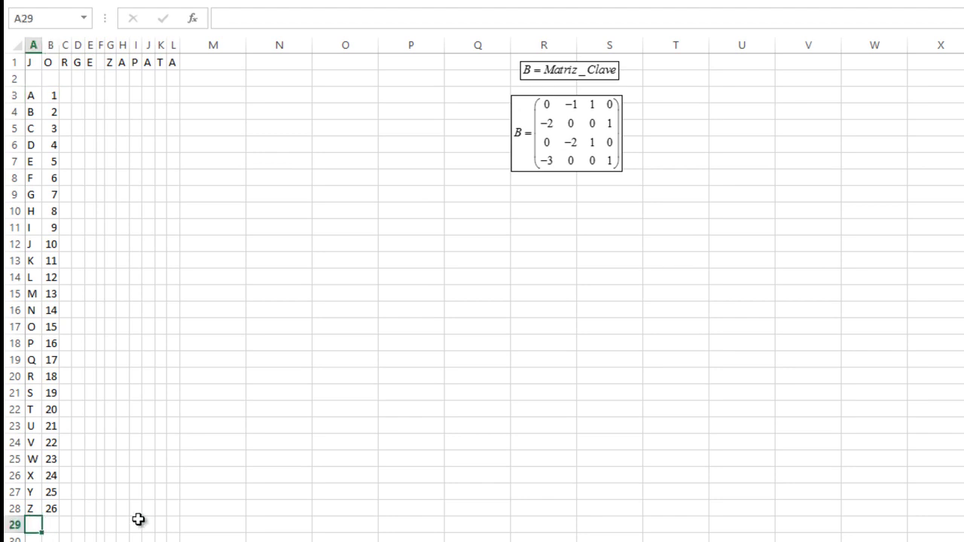
type("C")
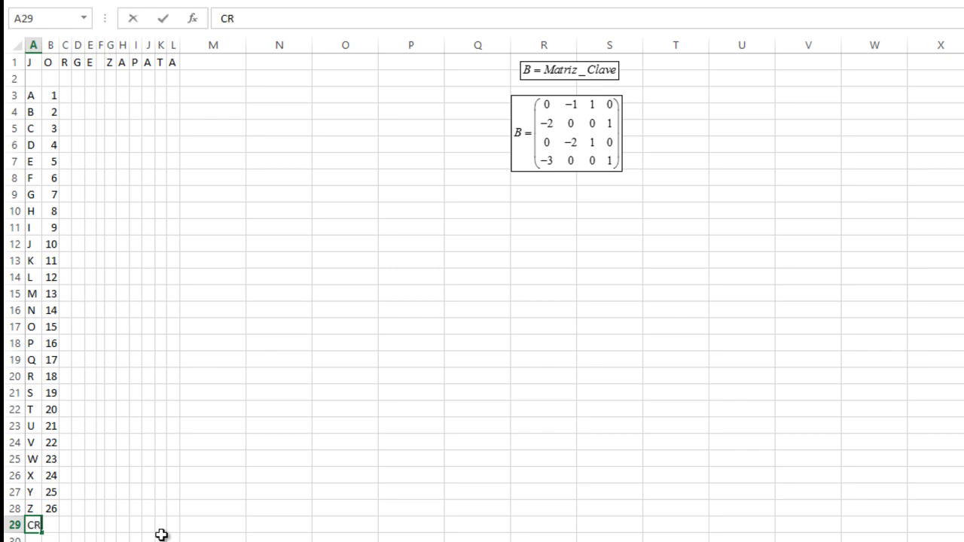
type("R")
key("Tab")
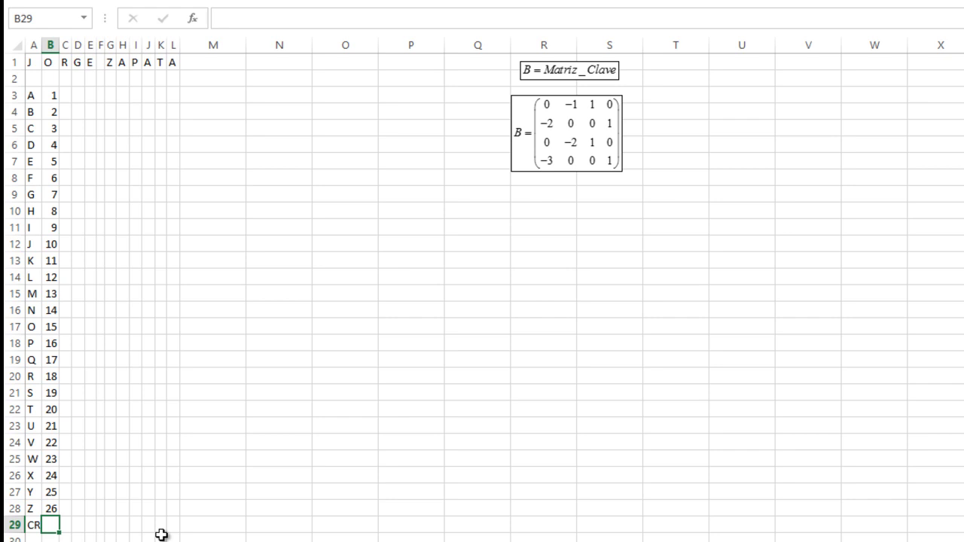
key("Down")
key("Up")
key("Up")
key("Up")
key("Up")
key("Up")
key("Up")
key("Up")
key("Up")
key("Up")
key("Up")
key("Up")
key("Up")
key("Up")
key("Up")
key("Up")
key("Up")
key("Up")
key("Up")
key("Up")
key("Up")
key("Up")
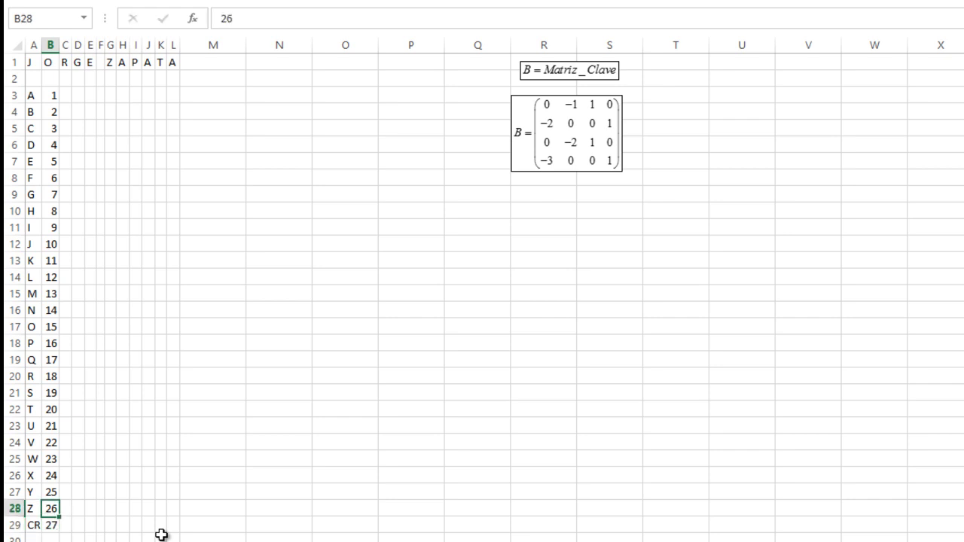
key("Down")
key("Right")
key("Right")
key("Right")
key("Right")
key("Right")
key("Right")
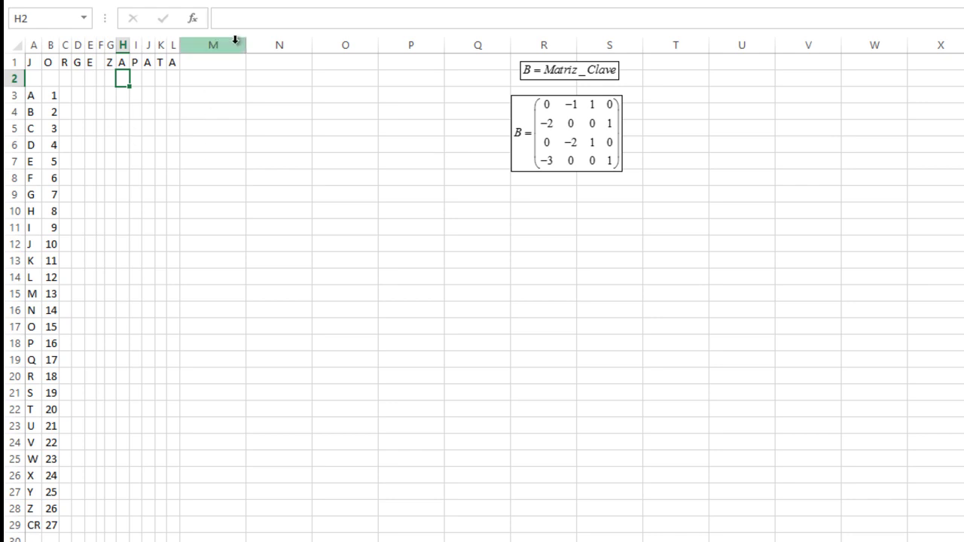
- Narrow column M to a sliver and label N3 with 'A='
left_click_drag(240, 45, 203, 46)
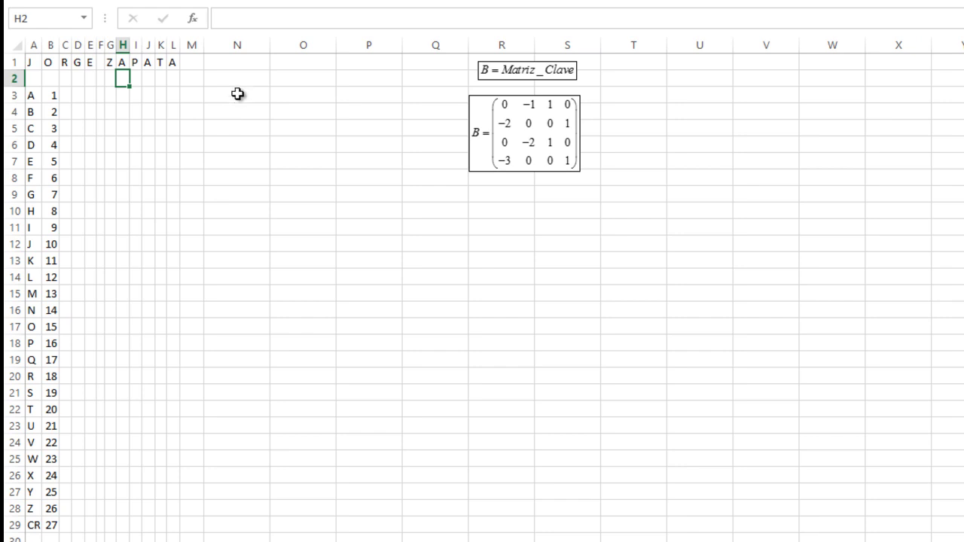
left_click(235, 96)
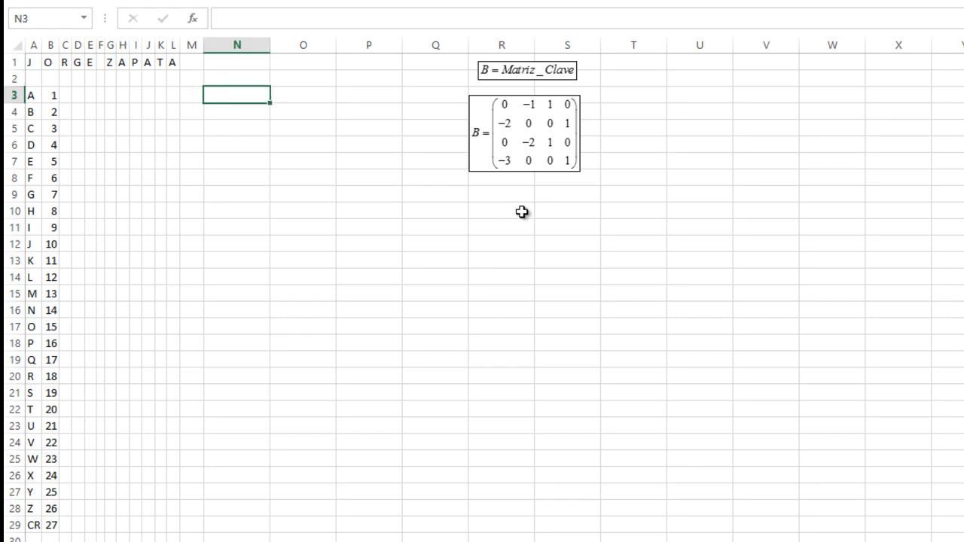
type("a")
key("BackSpace")
type("A=")
key("Right")
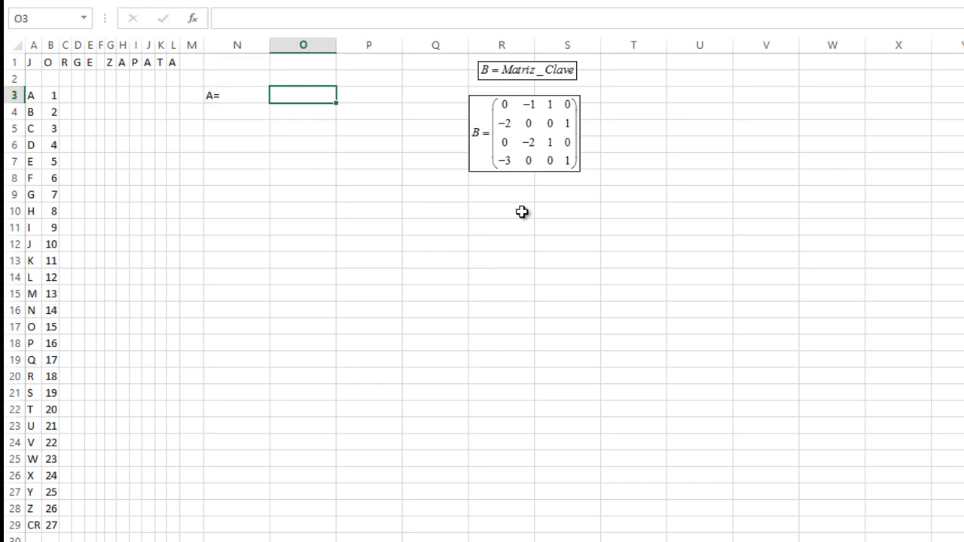
key("Up")
key("Up")
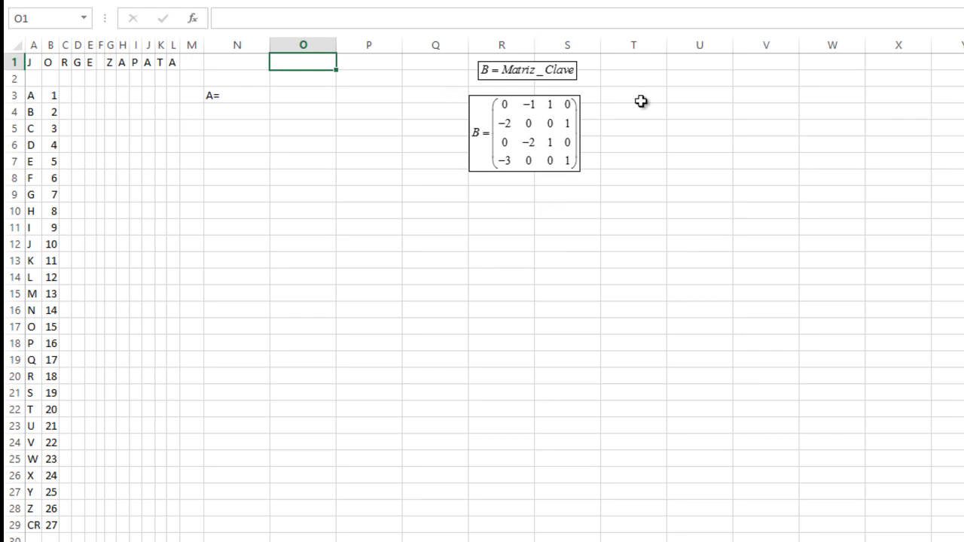
- Move the Matriz_Clave label and key matrix to column U, stacked together, and narrow column N
left_click_drag(513, 73, 704, 77)
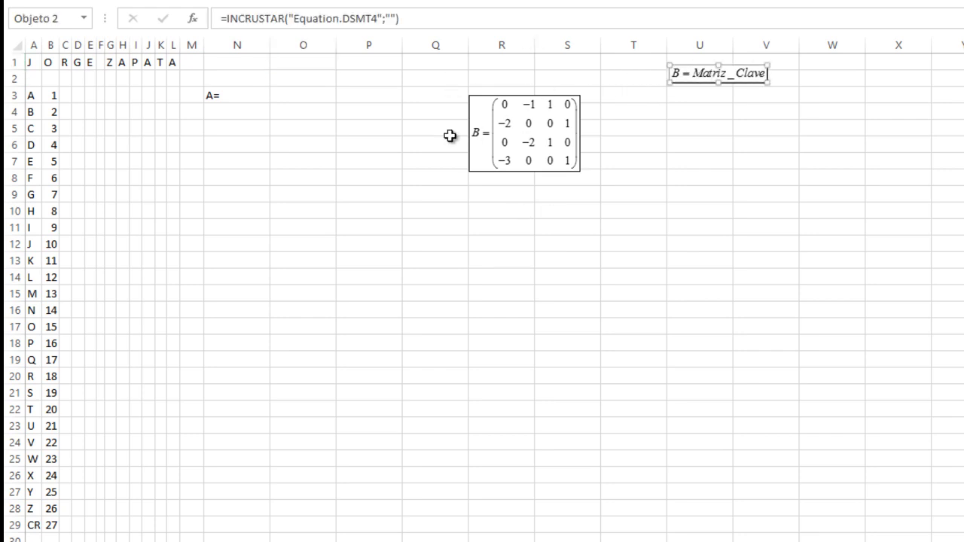
left_click(542, 126)
left_click_drag(542, 125, 723, 123)
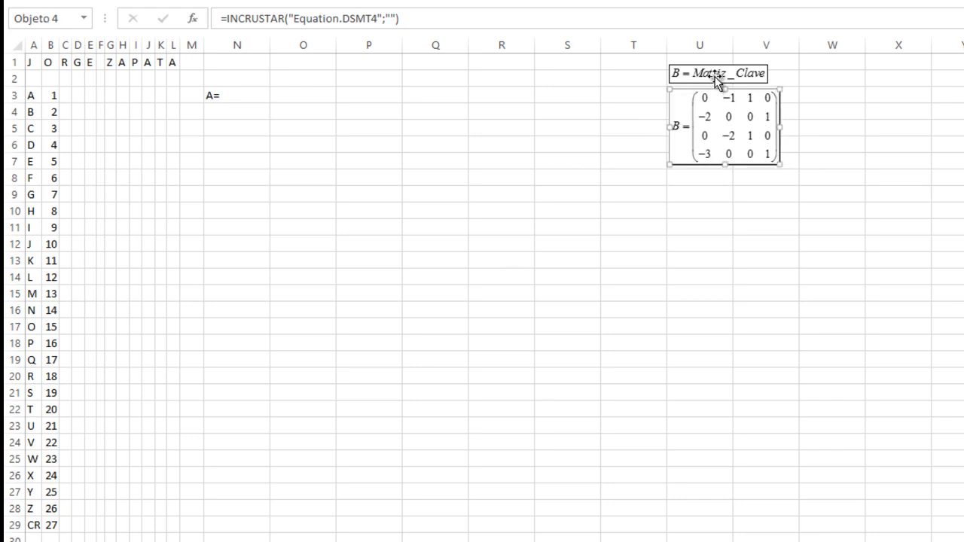
left_click(716, 73)
left_click_drag(715, 72, 716, 68)
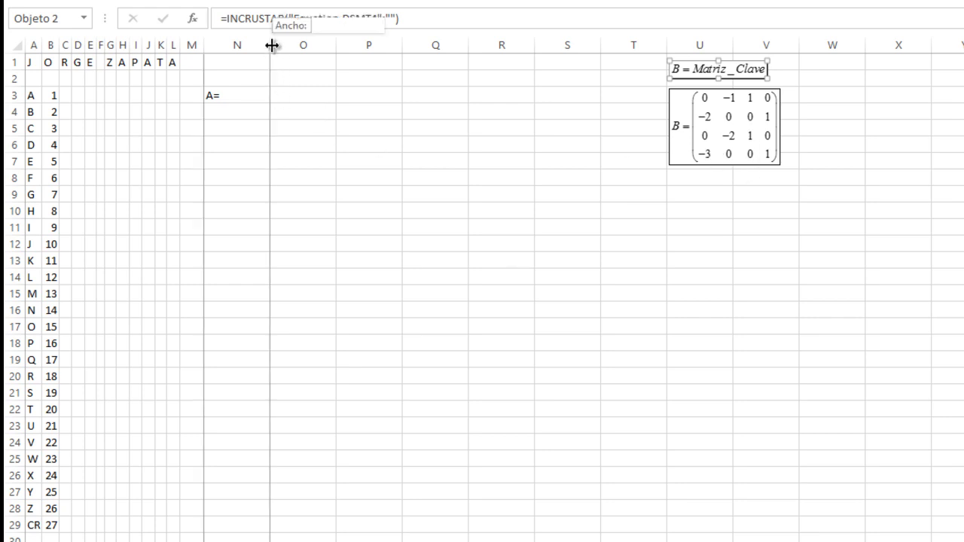
left_click_drag(271, 44, 223, 44)
left_click(246, 65)
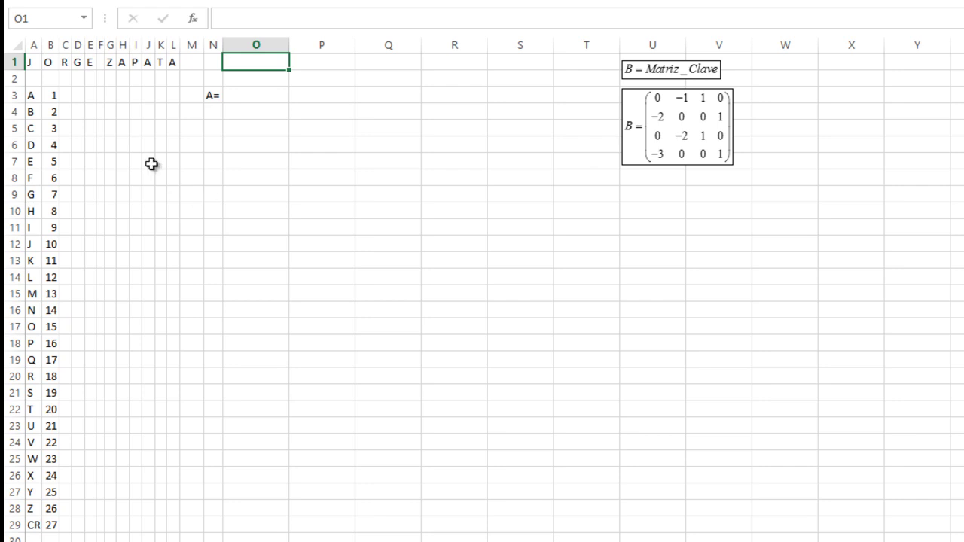
- Insert a blank row at row 3, above the letter table
left_click(12, 95)
right_click(12, 96)
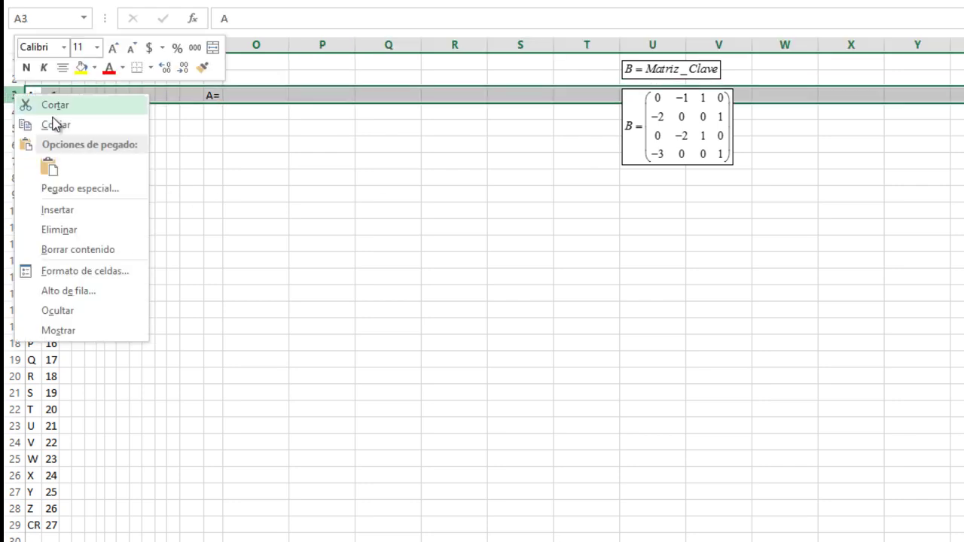
left_click(64, 210)
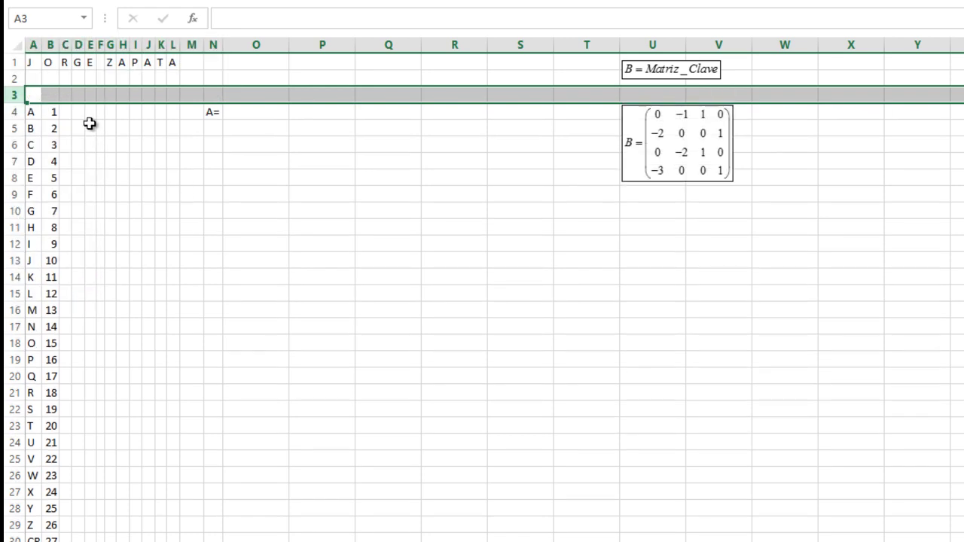
left_click(91, 112)
left_click(33, 82)
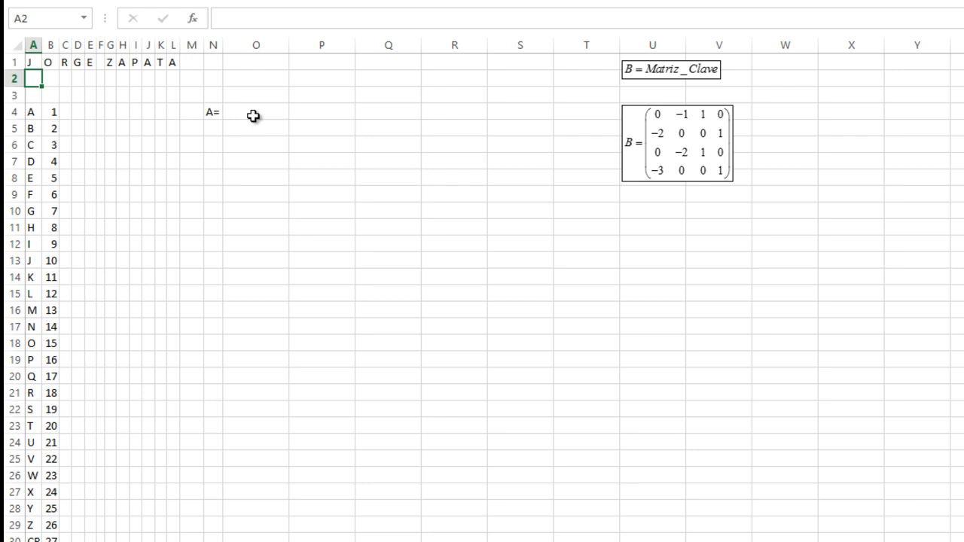
- Check that the table now spans A4:B30, from A/1 down to CR/27
left_click(34, 112)
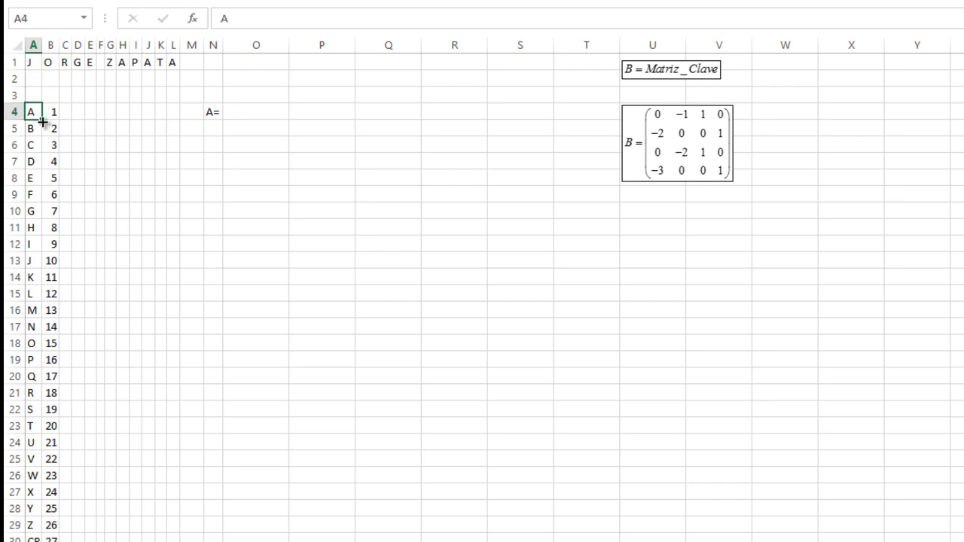
left_click(33, 538)
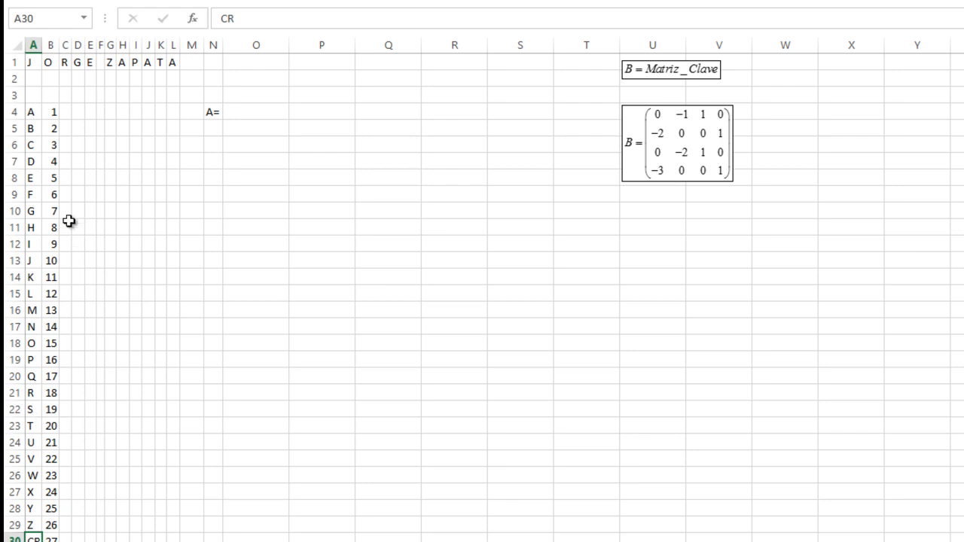
left_click(50, 111)
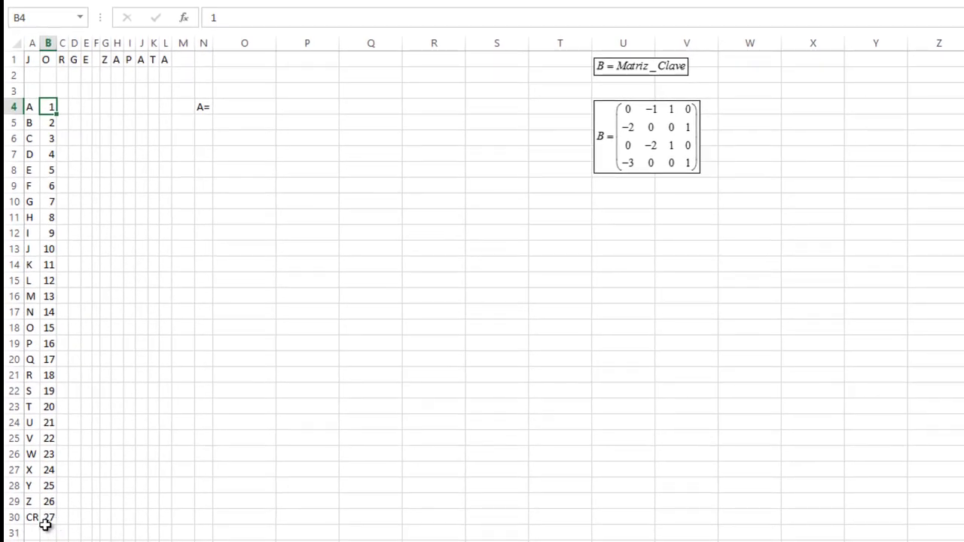
left_click(48, 520)
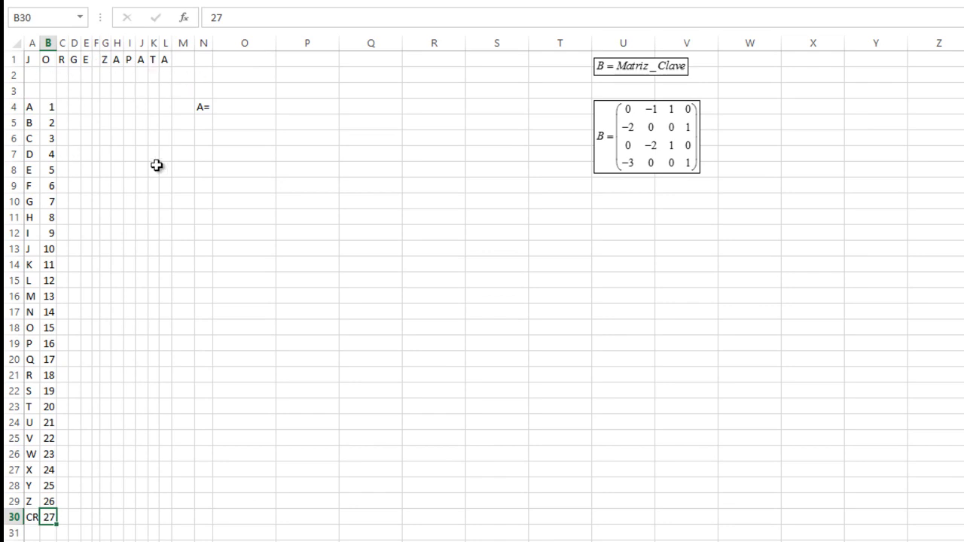
left_click(33, 75)
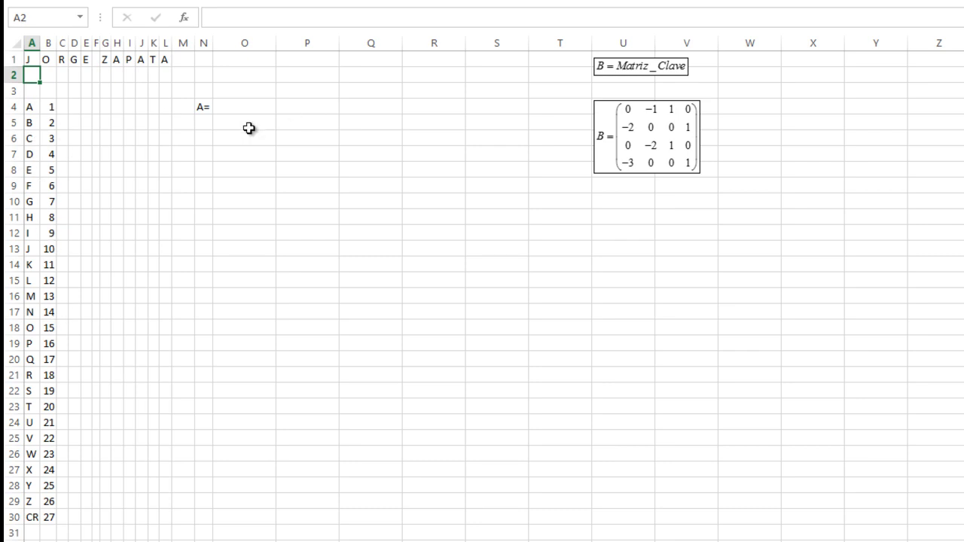
- Type =BUSCARV(A1;A4:B30;2;VERDADERO) in A2, using autocomplete for BUSCARV and VERDADERO
type("=BUS")
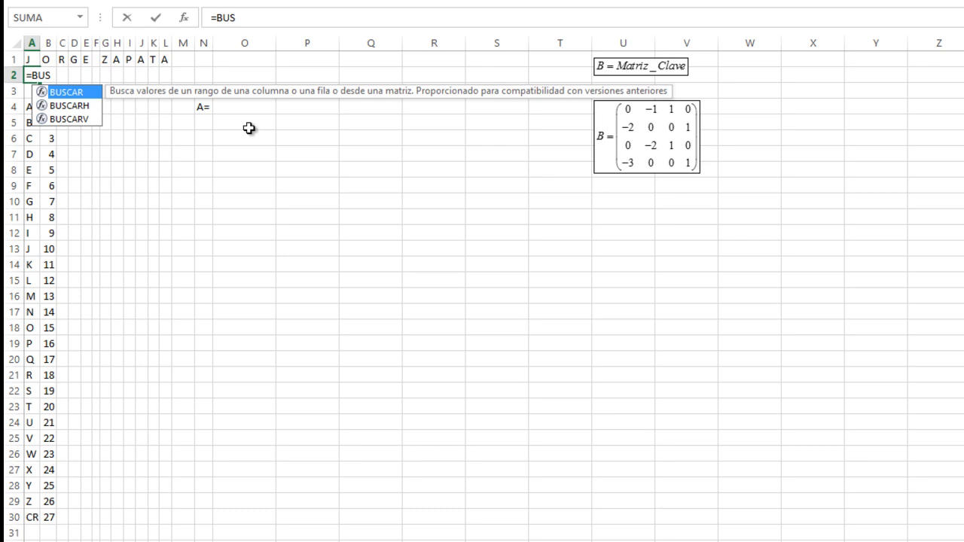
key("Down")
key("Down")
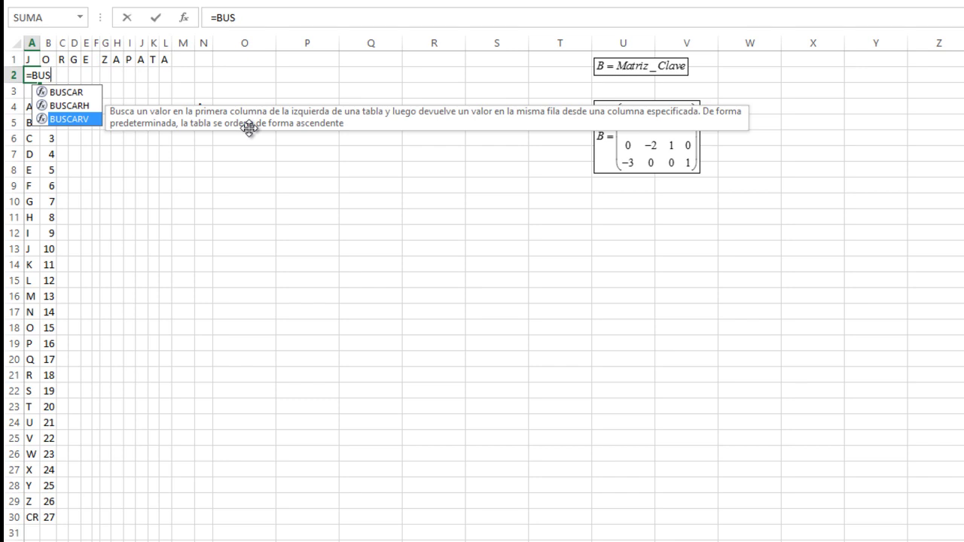
key("Tab")
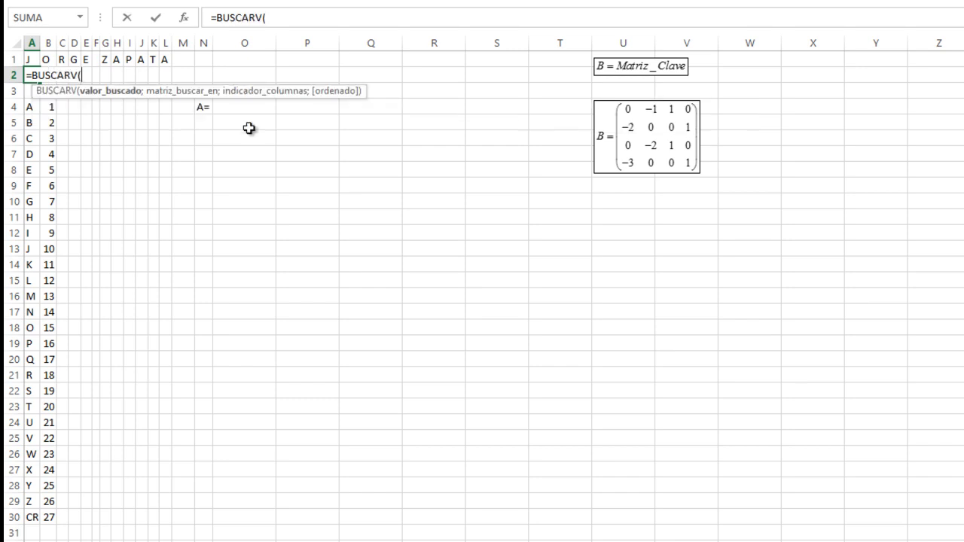
left_click(35, 56)
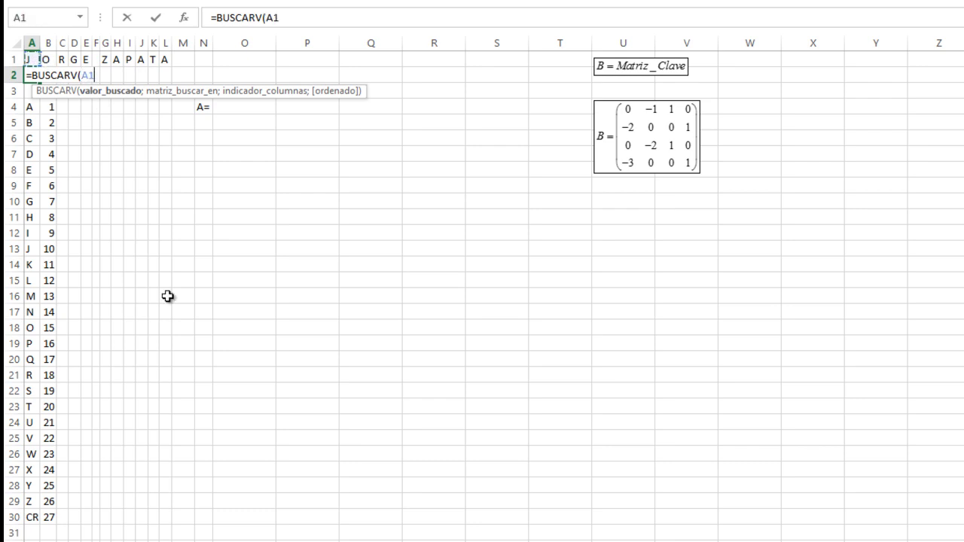
type(";")
left_click_drag(30, 106, 49, 518)
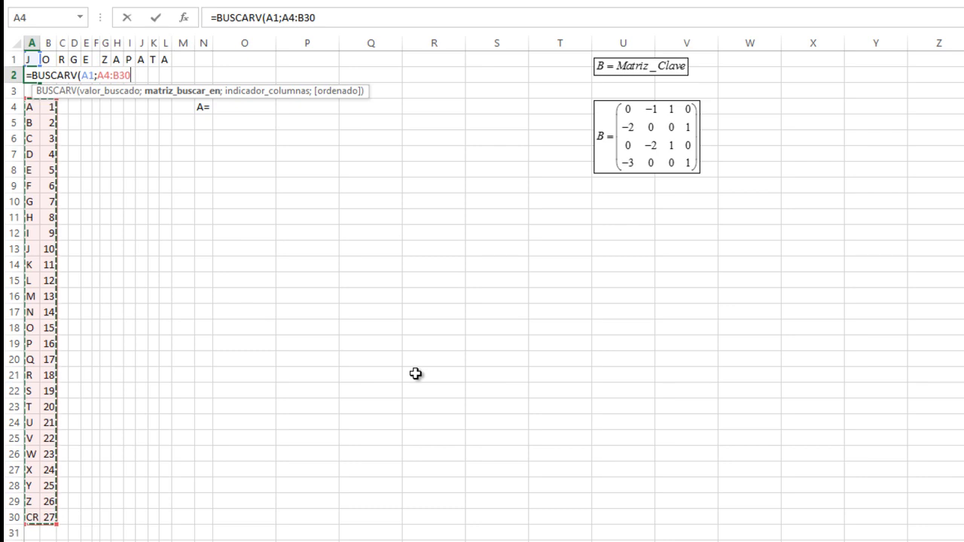
type(";")
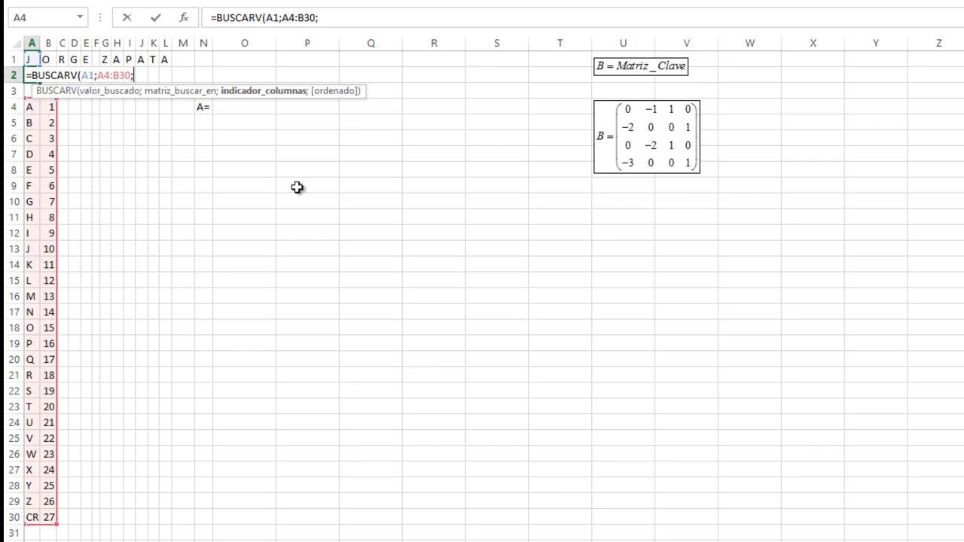
type("2")
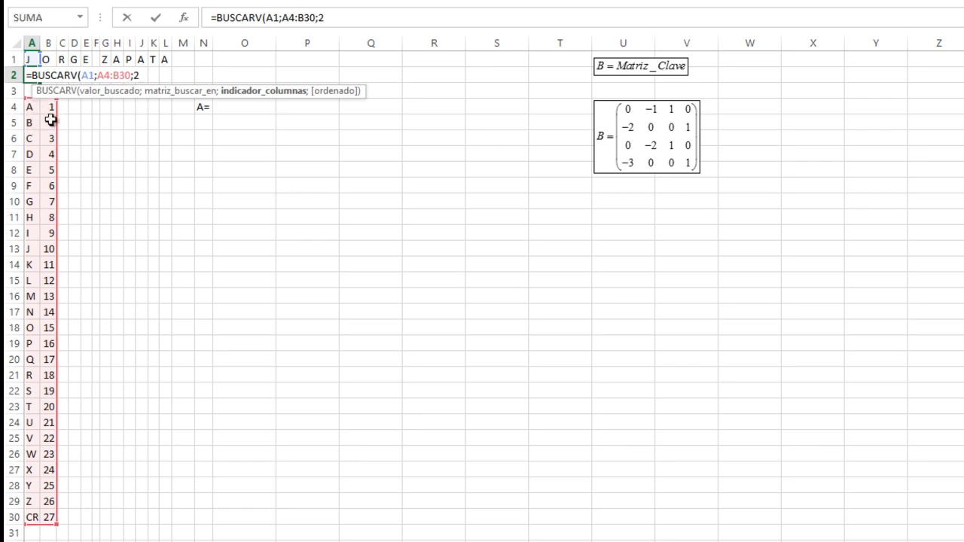
type(";")
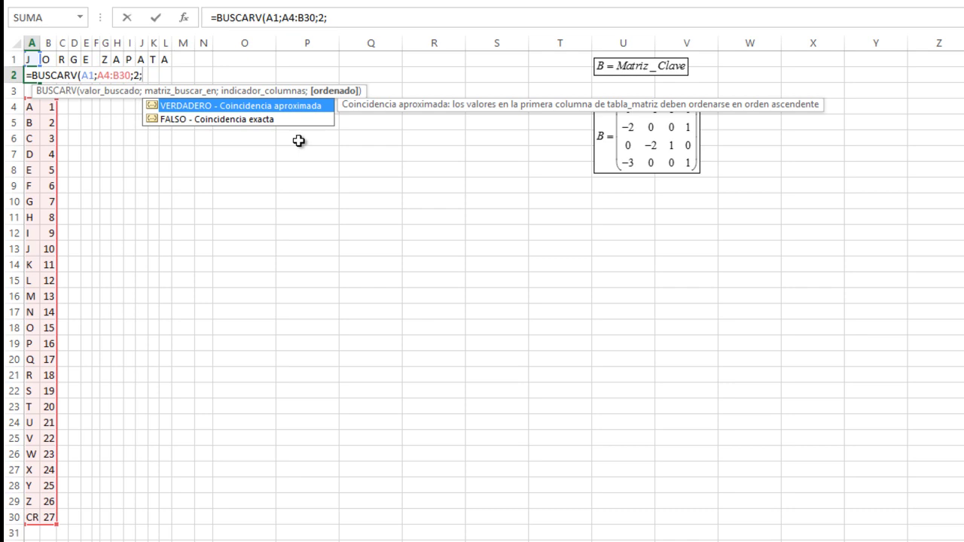
key("Tab")
type(")")
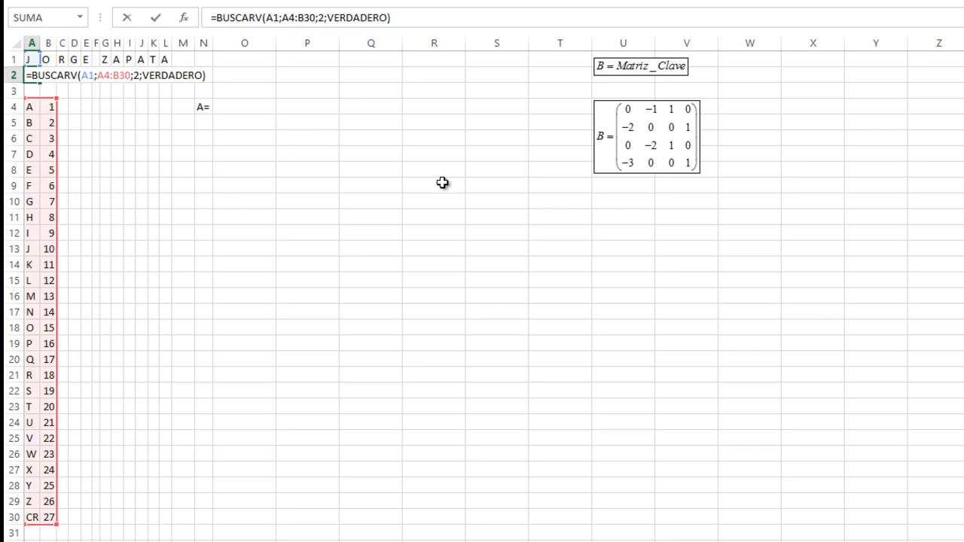
- Commit the A2 lookup (showing 10), then lock its range to $A$4:$B$30 with F4
key("Return")
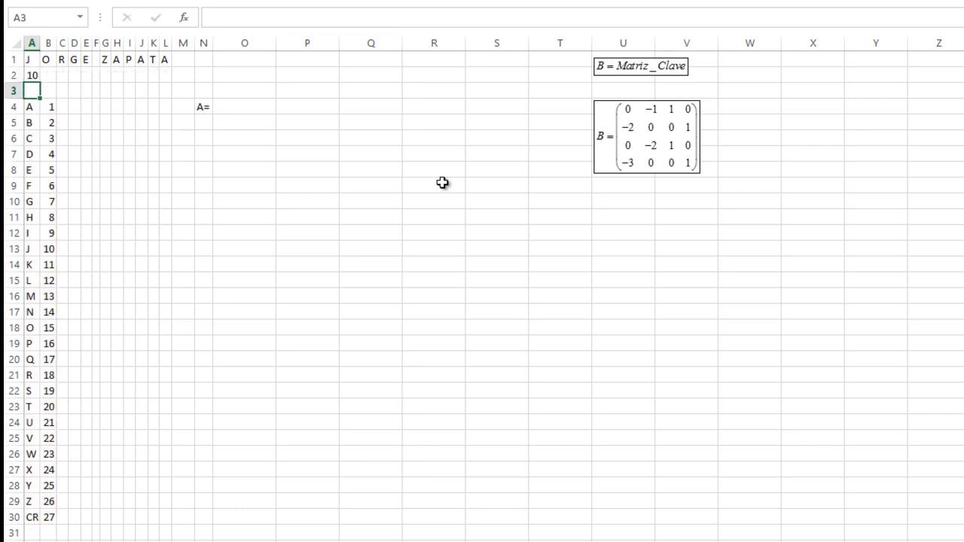
left_click(33, 73)
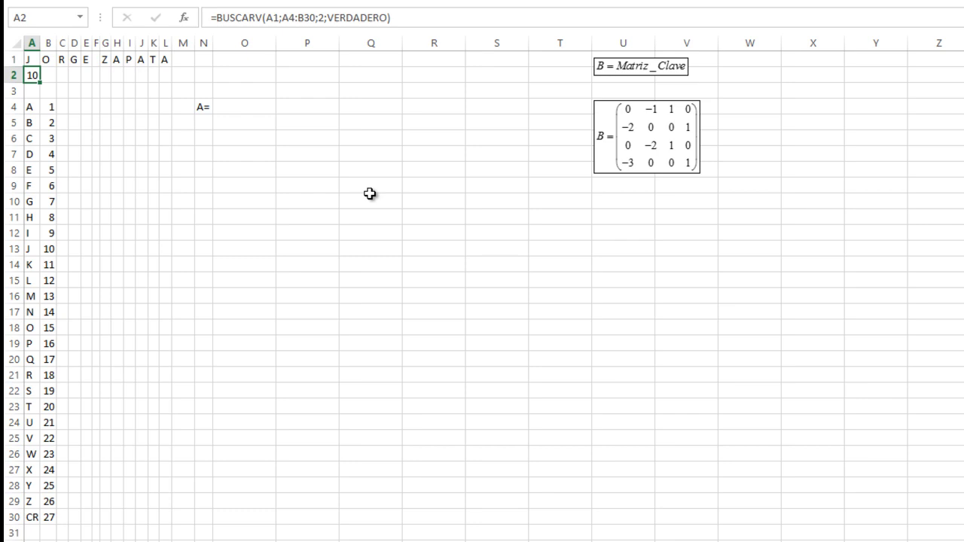
key("F2")
key("Left")
key("Left")
key("Left")
key("Left")
key("Left")
key("Left")
key("Left")
key("Left")
key("Left")
key("Left")
key("Left")
key("Left")
key("Left")
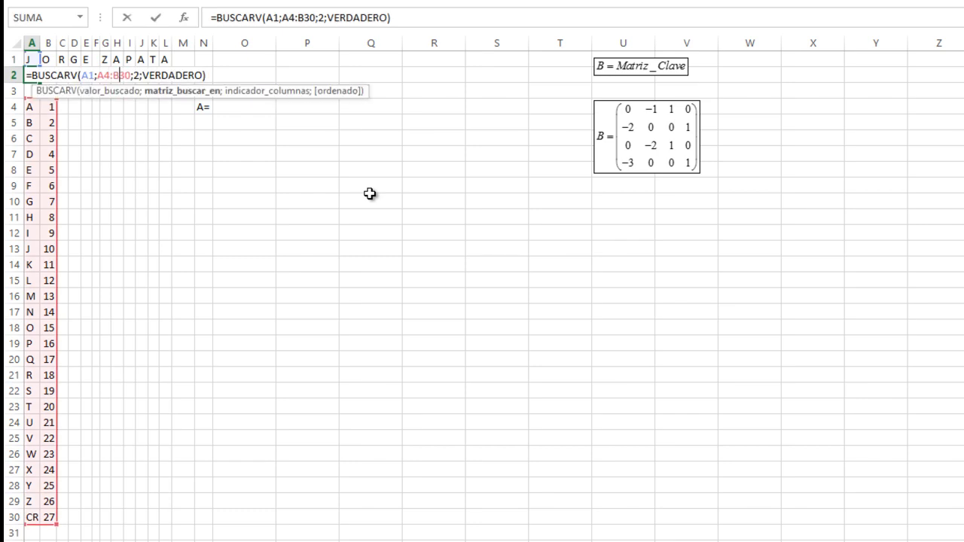
key("Left")
key("Left")
key("Left")
key("Right")
key("Right")
key("Right")
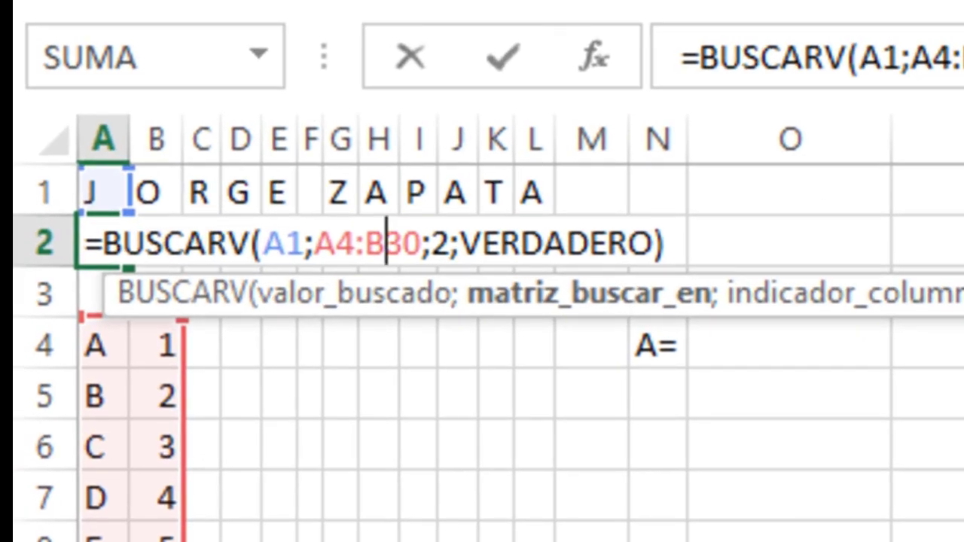
key("Left")
key("Left")
key("Left")
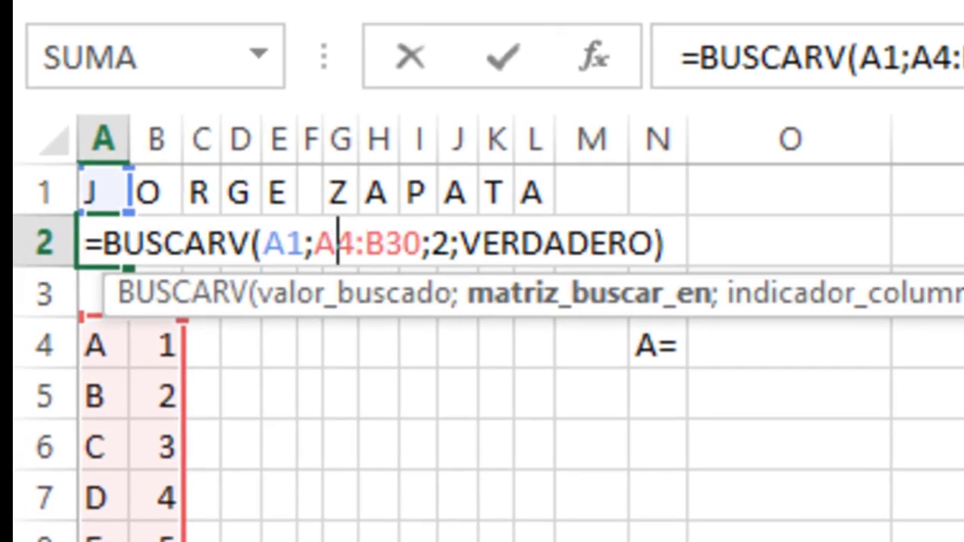
key("F4")
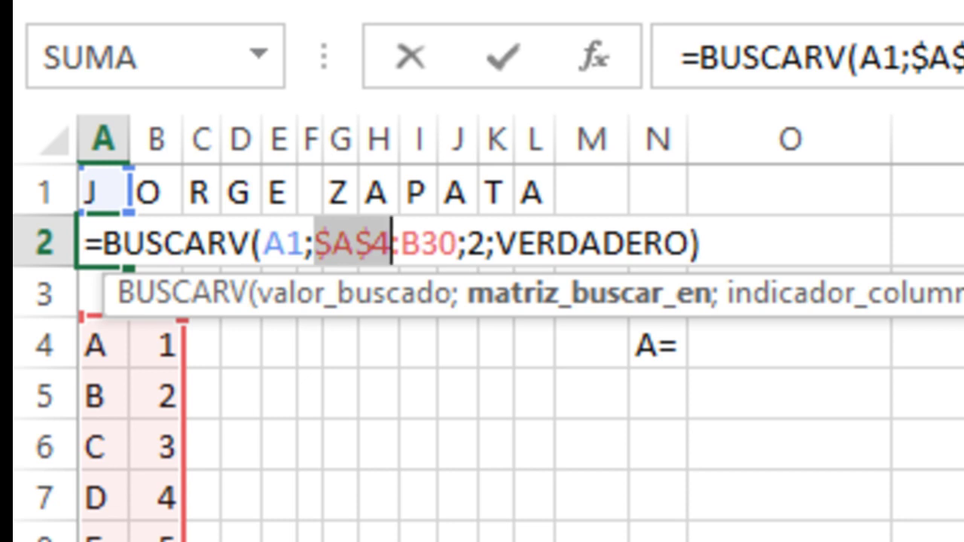
left_click(401, 242)
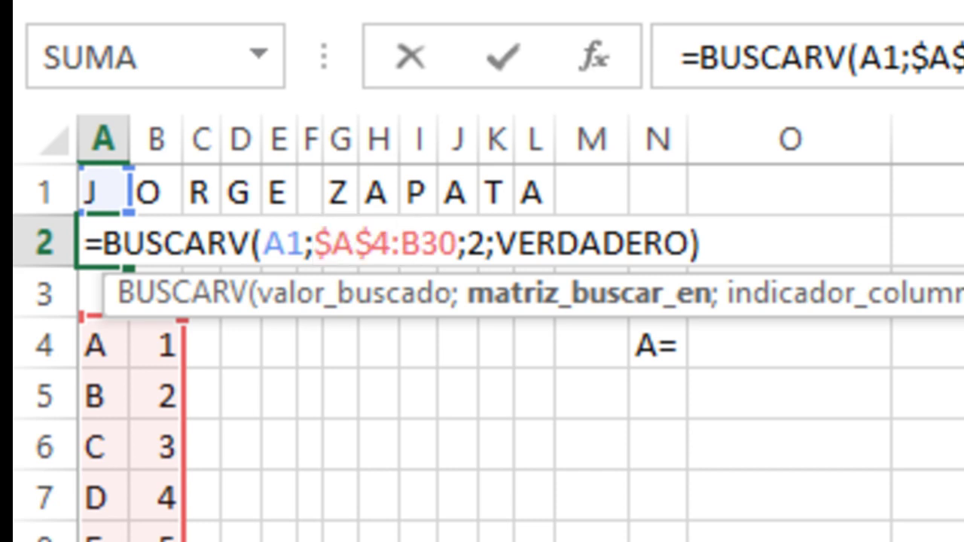
key("F4")
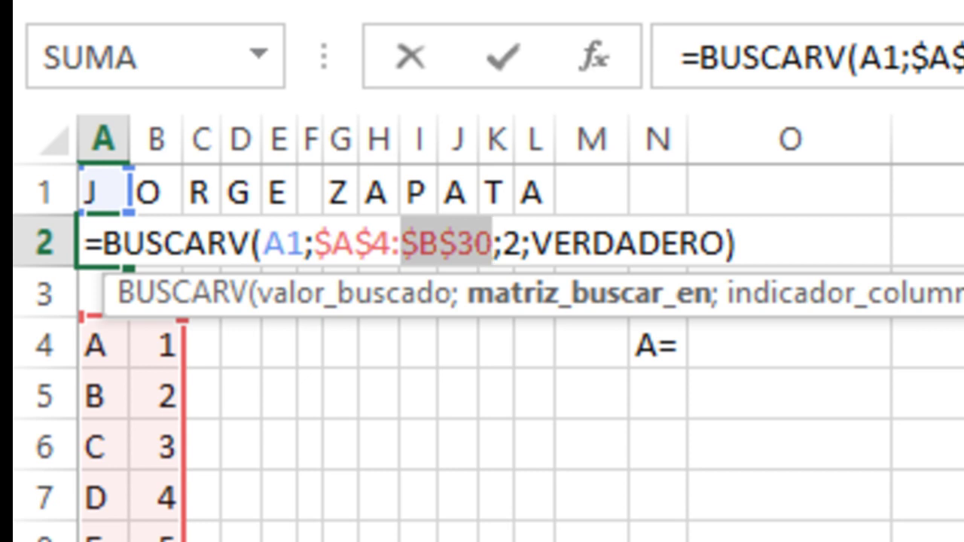
key("Return")
left_click(103, 241)
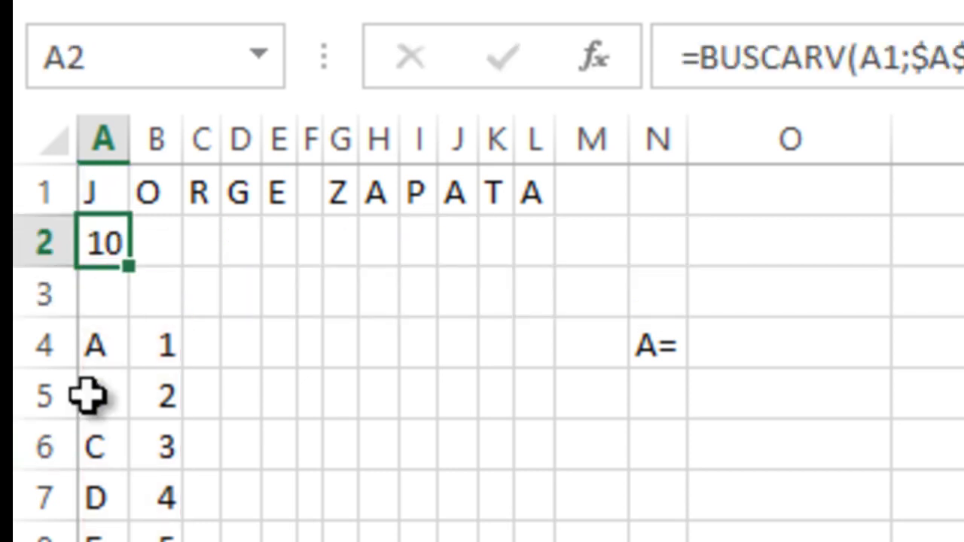
- Copy A2's lookup formula across row 2 to column L and AutoFit columns A to L
left_click_drag(130, 268, 542, 264)
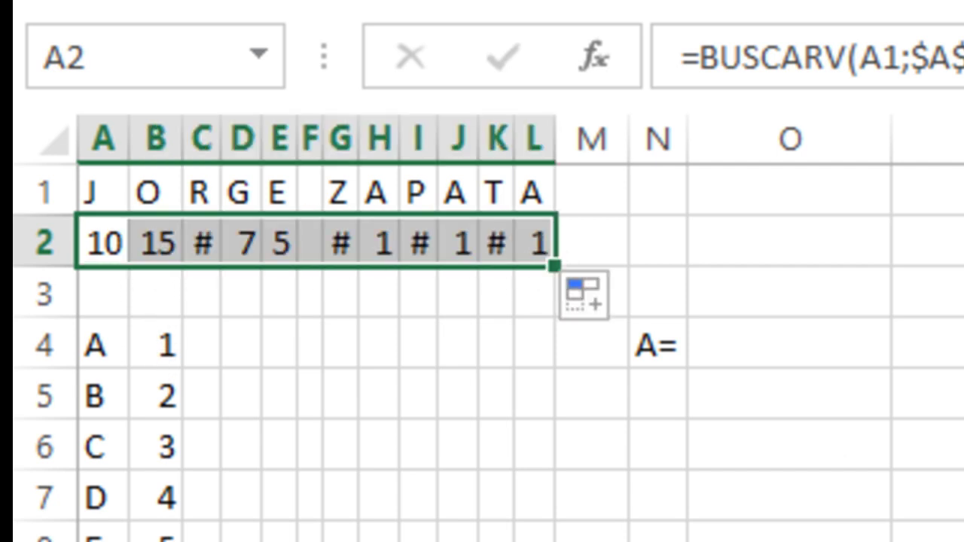
left_click_drag(112, 121, 537, 146)
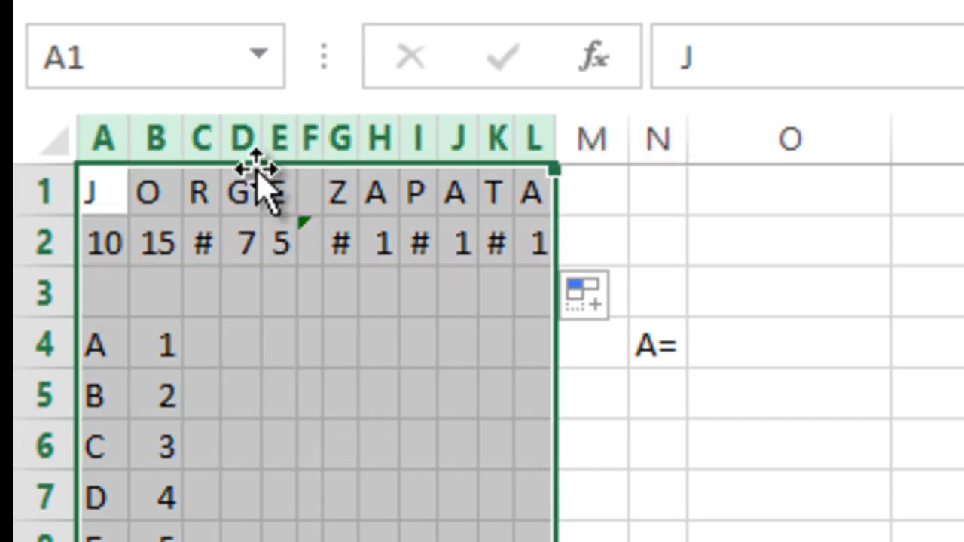
double_click(217, 145)
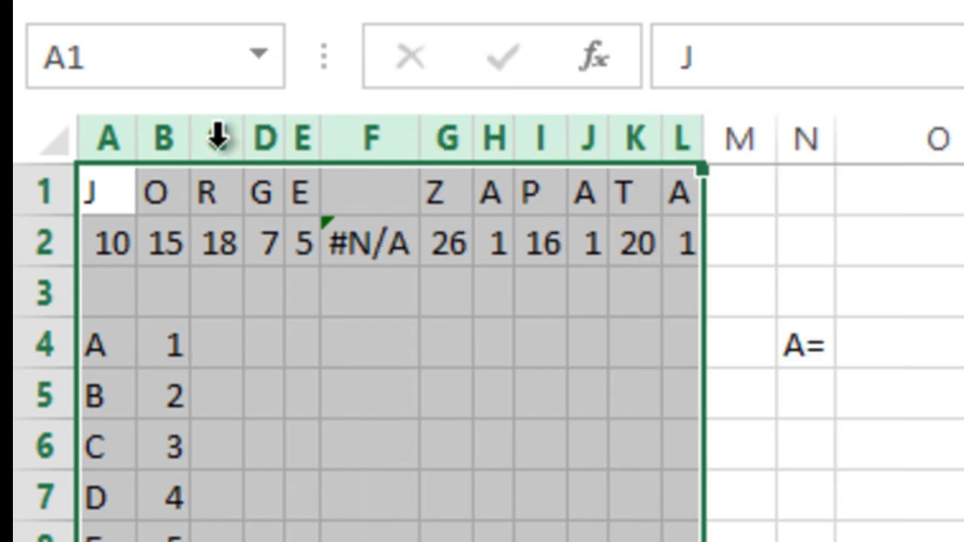
- Replace the #N/A in F2 with 27 and narrow column F
left_click(355, 250)
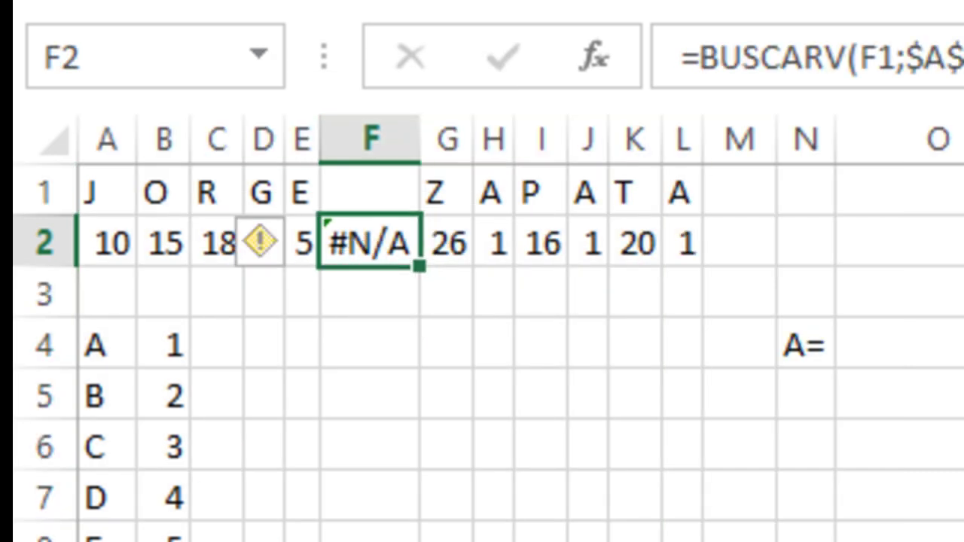
type("27")
key("Return")
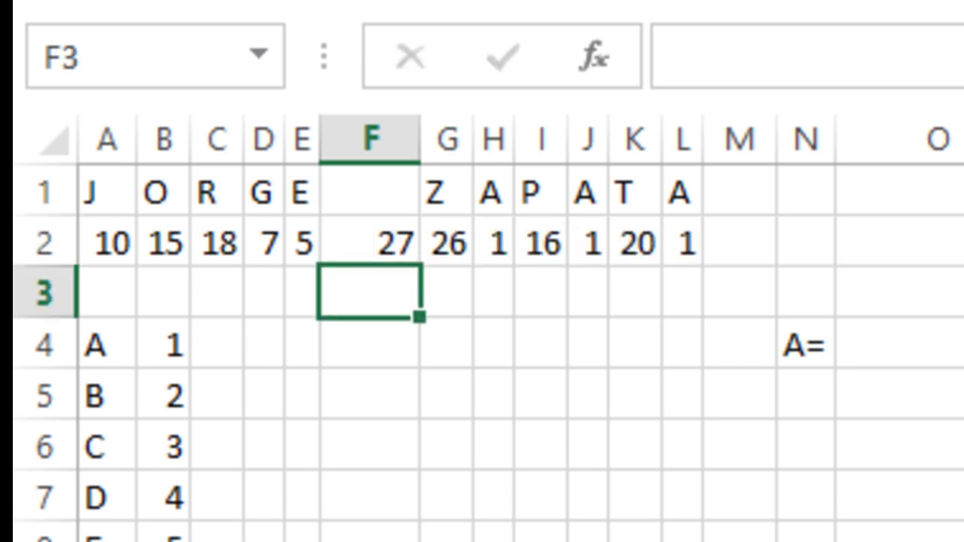
left_click_drag(423, 152, 374, 153)
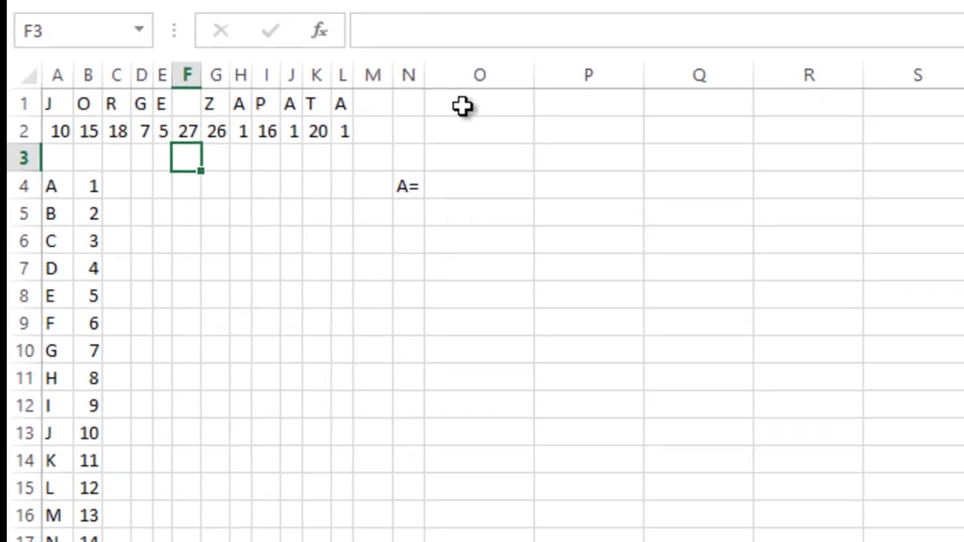
- Enter matrix A's first two rows in O1:R2: 10 15 18 7 and 5 27 26 1
left_click(461, 106)
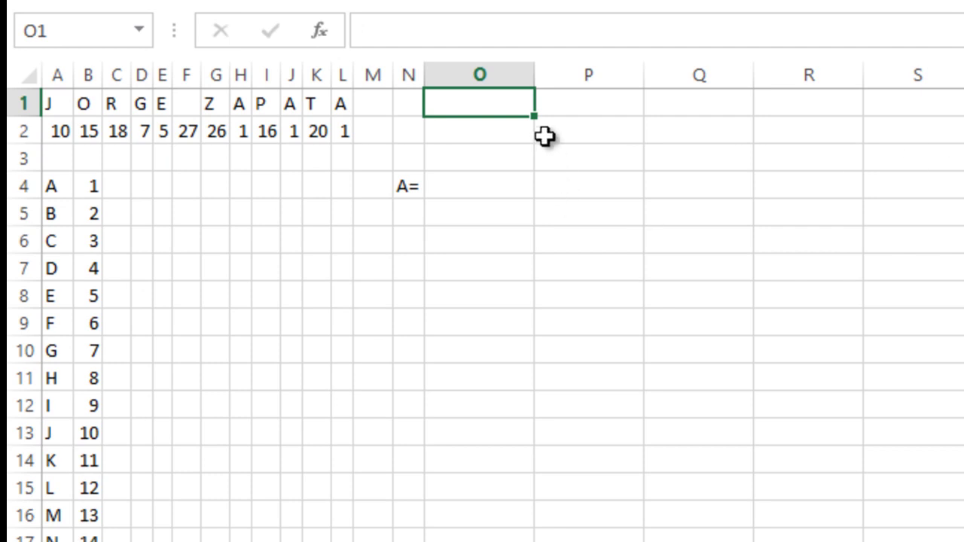
type("10")
key("Tab")
type("15")
key("Tab")
type("18")
key("Tab")
type("7")
key("Down")
key("Left")
key("Left")
key("Left")
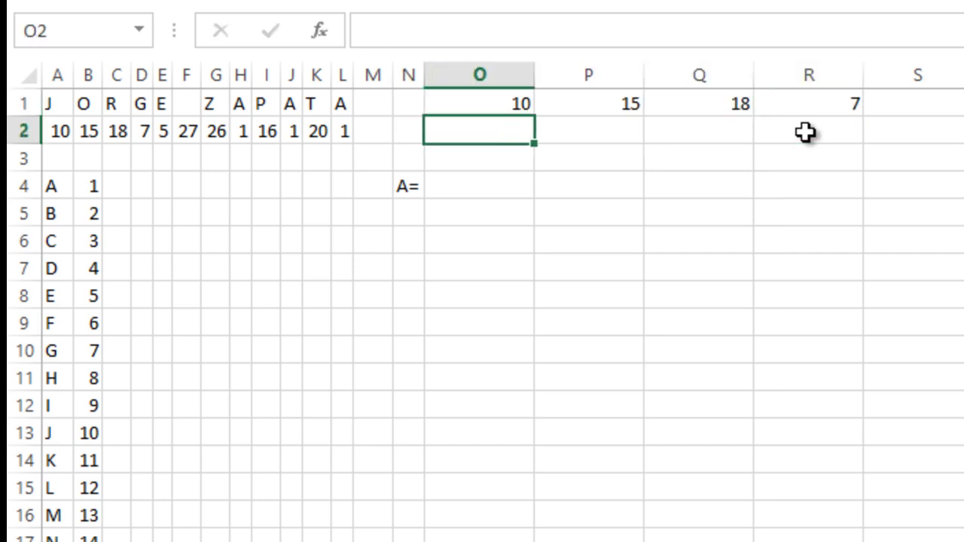
type("5")
key("Tab")
type("27")
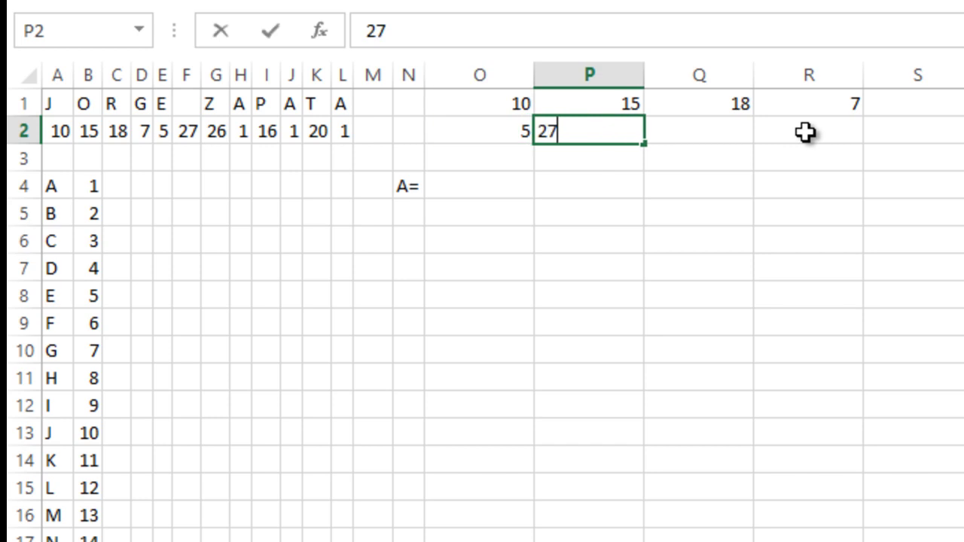
key("Tab")
type("1")
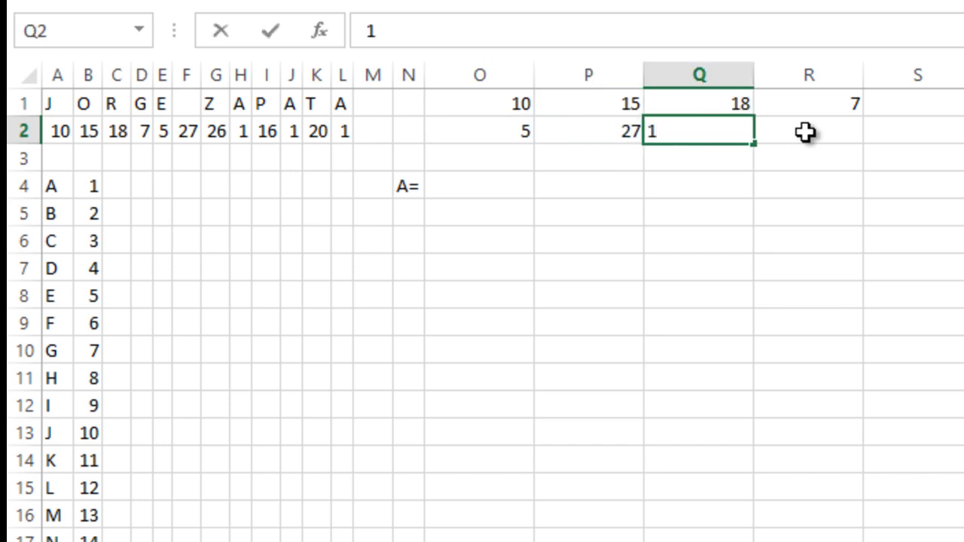
key("BackSpace")
type("26")
key("Tab")
type("1")
key("Return")
- Enter matrix A's last two rows in O3:R4: 16 1 20 1 and 27 27 27 27
key("Left")
key("Left")
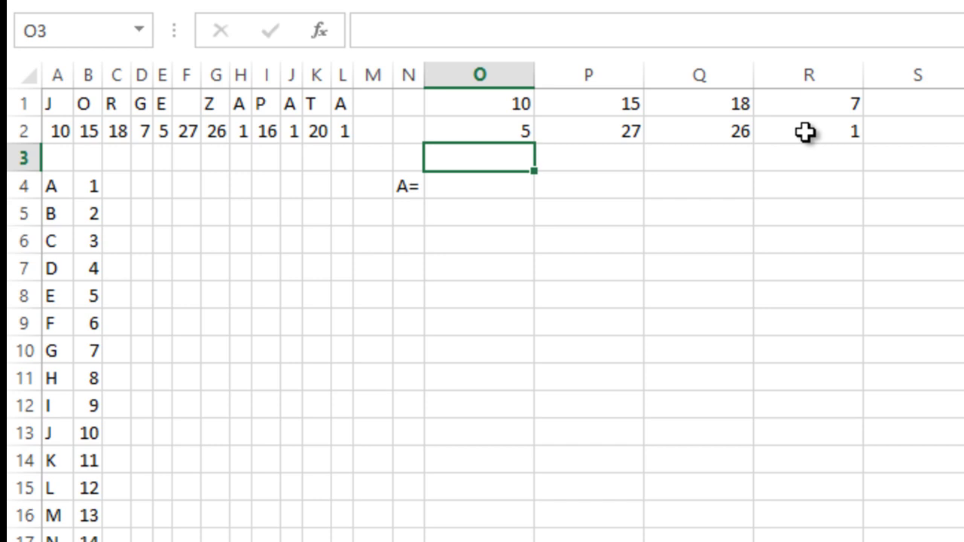
type("16")
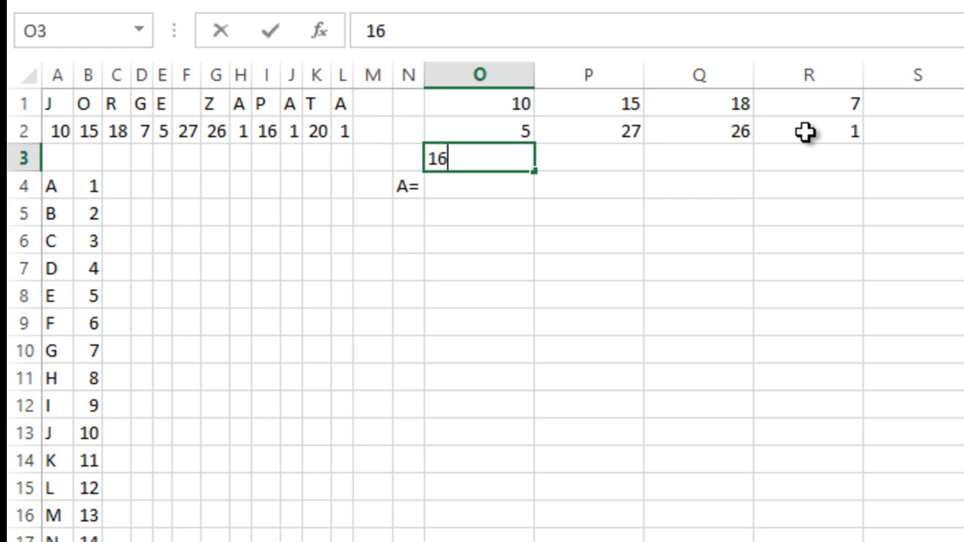
key("Tab")
type("1")
key("Tab")
type("20")
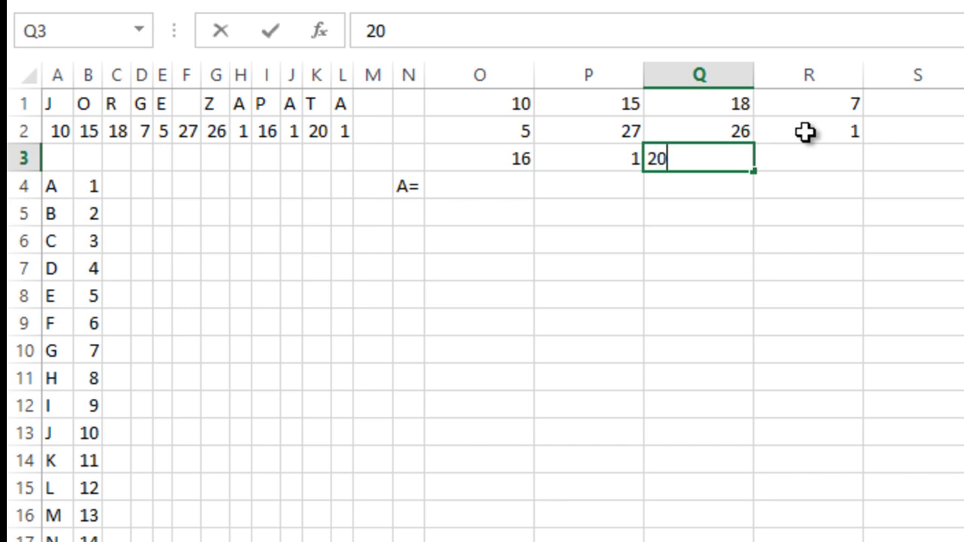
key("Tab")
type("1")
key("Return")
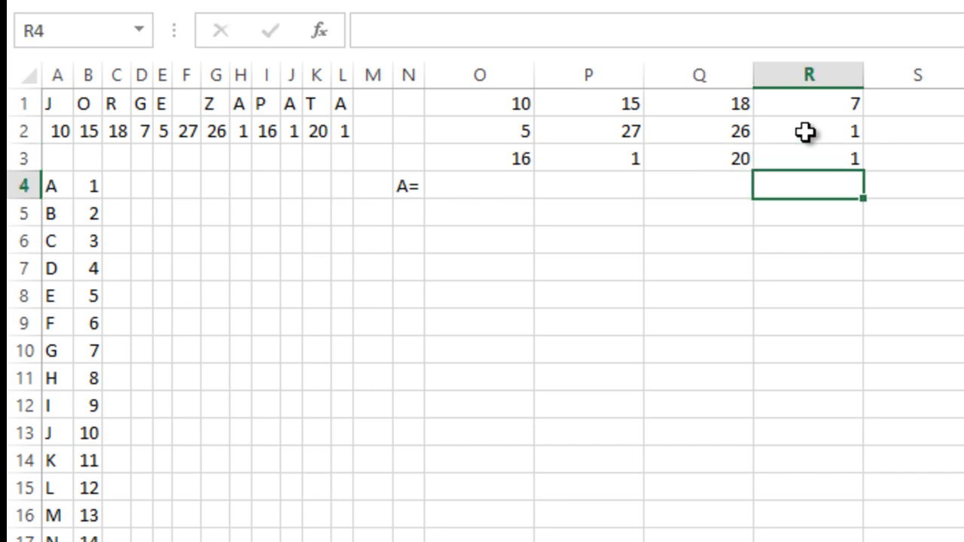
key("Left")
key("Left")
key("Left")
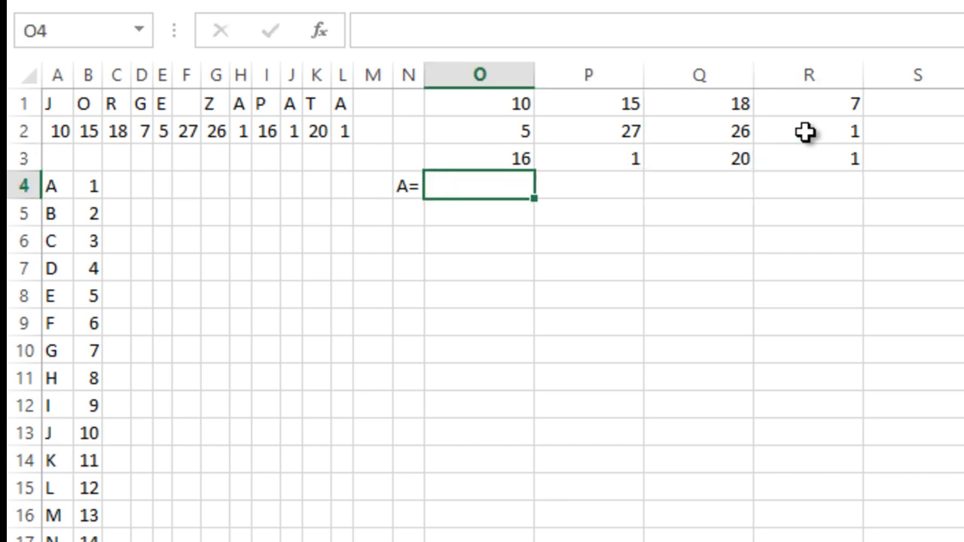
type("27")
key("Tab")
type("27")
key("Tab")
type("27")
key("Tab")
type("27")
key("Down")
- Move the A= label from N4 up to N2
key("Left")
key("Left")
key("Left")
key("Left")
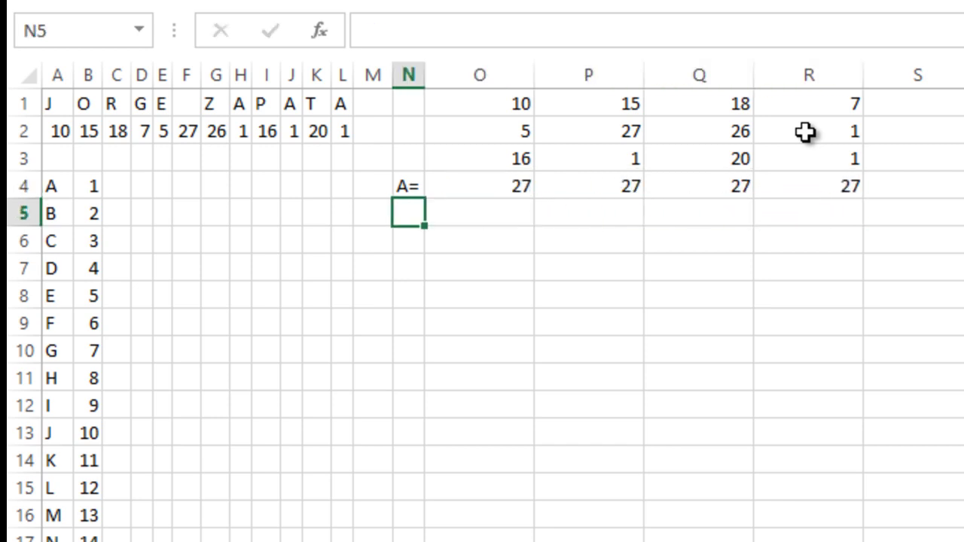
key("Up")
key("ctrl+c")
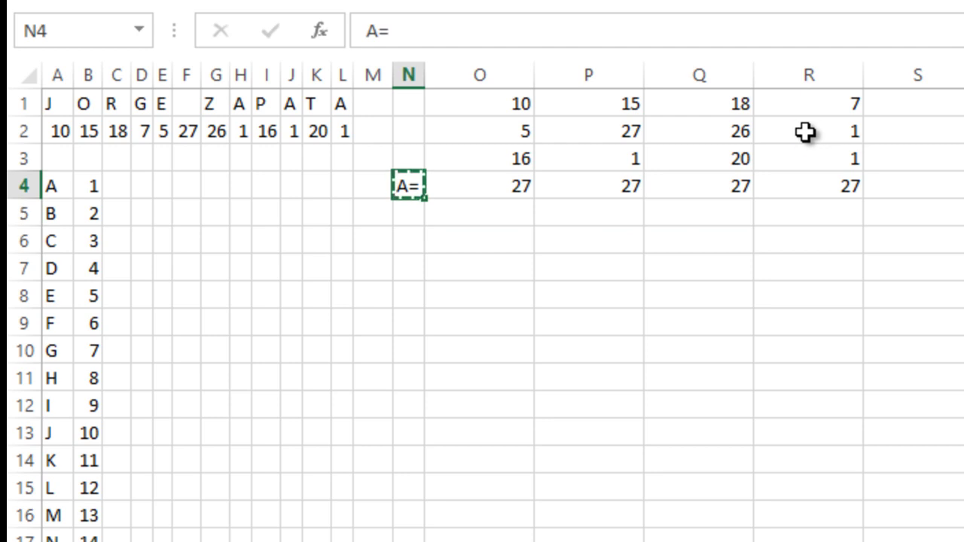
key("Up")
key("Up")
key("ctrl+v")
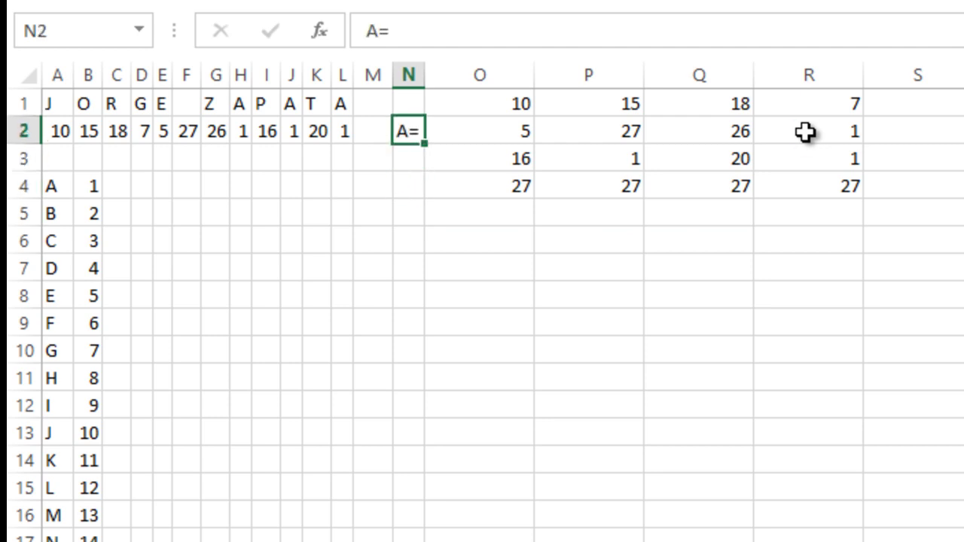
key("Down")
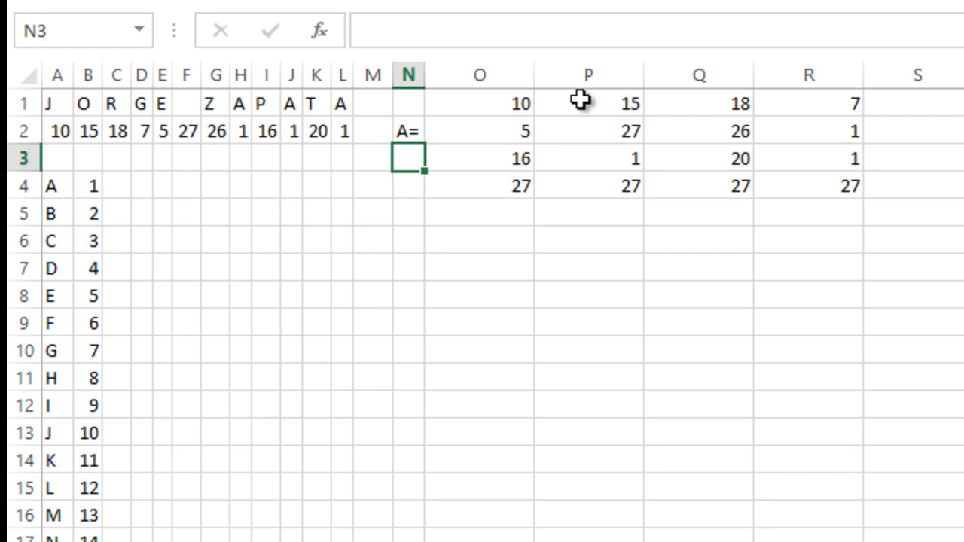
- AutoFit columns O through R to the matrix A numbers
left_click_drag(506, 78, 852, 63)
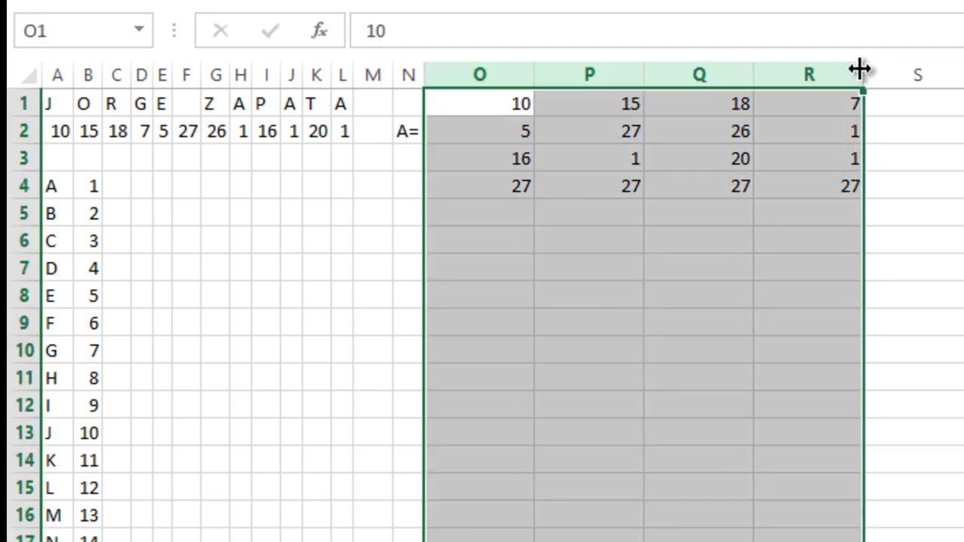
double_click(864, 73)
left_click(556, 194)
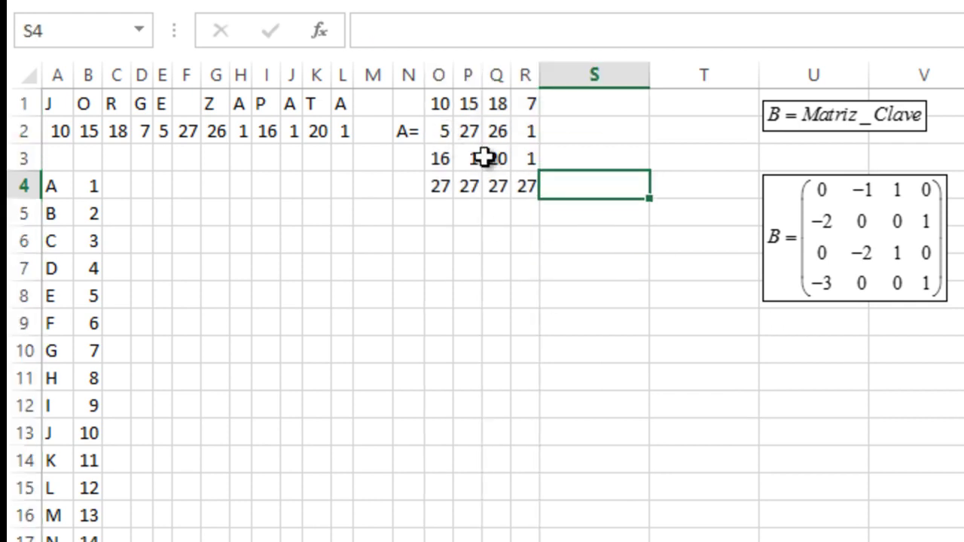
left_click(477, 132)
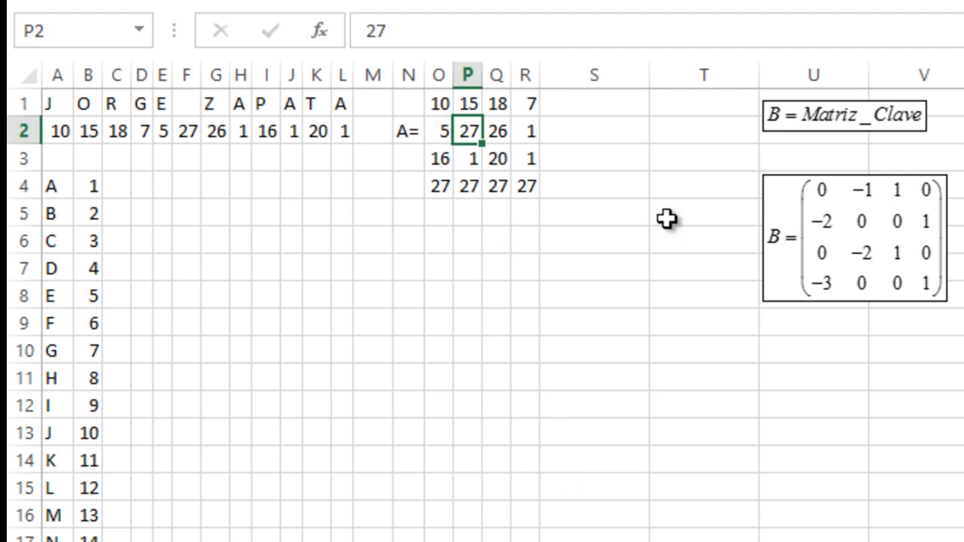
- Move the B = Matriz_Clave and key matrix equation images further right, beside matrix A
left_click(804, 193)
left_click_drag(627, 89, 782, 100)
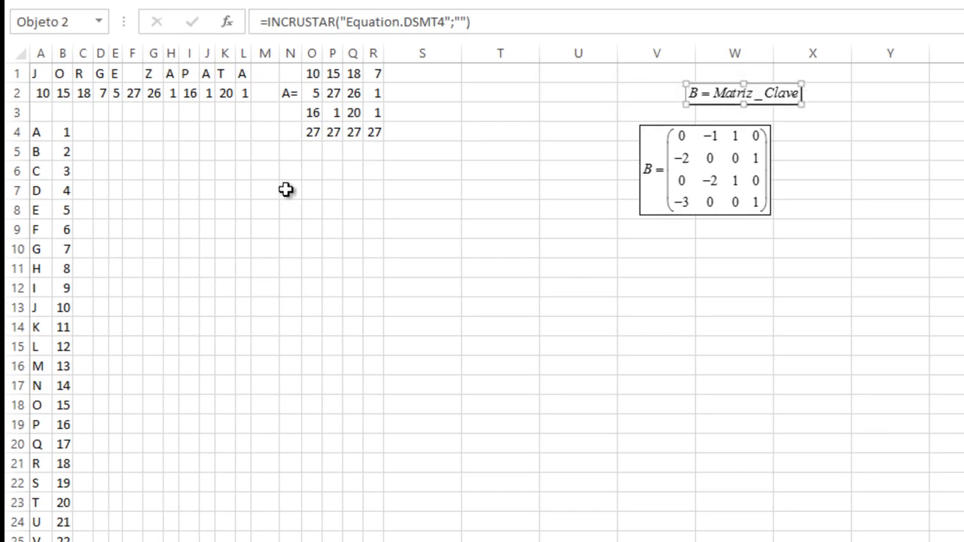
mouse_move(712, 164)
left_mouse_down()
mouse_move(742, 154)
mouse_move(731, 164)
left_mouse_up()
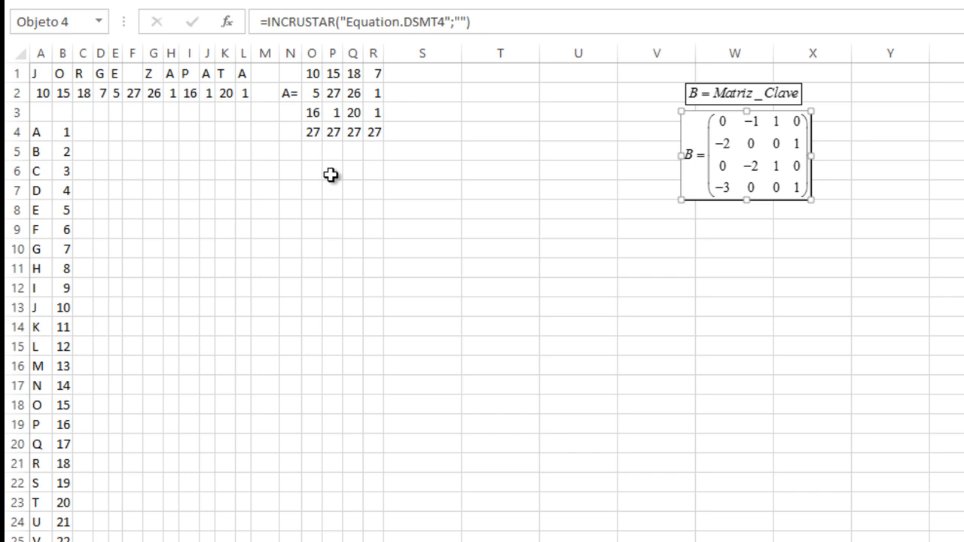
key("XF86AudioLowerVolume")
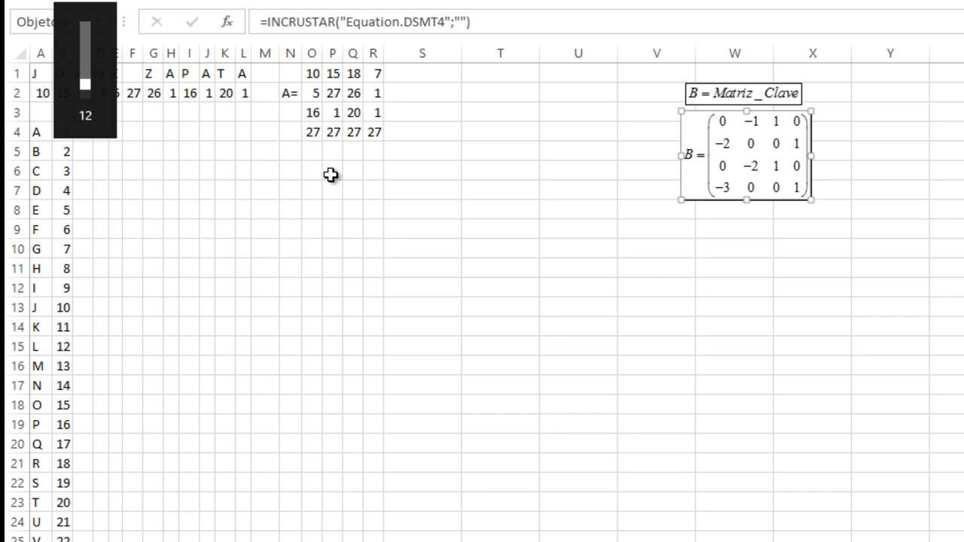
key("XF86AudioLowerVolume")
left_click(331, 175)
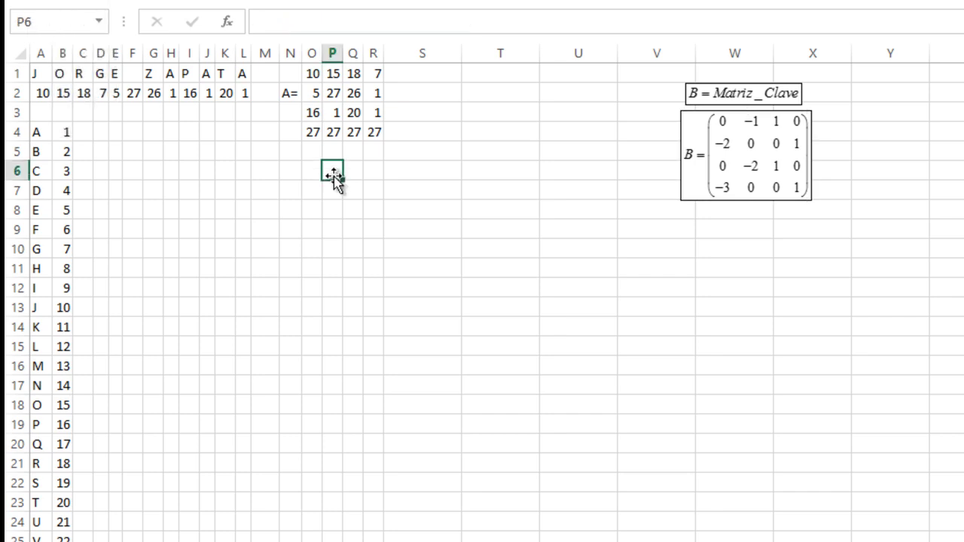
left_click(288, 193)
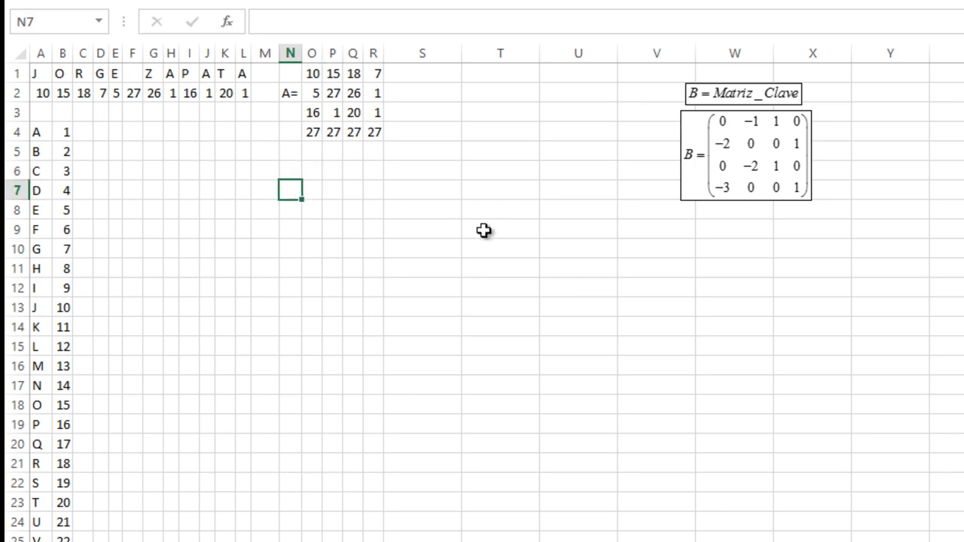
- Type B= in N7 and enter matrix B's first rows in O6:R7: 0 -1 1 0 and -2 0 0 1
type("B=")
key("Right")
key("Up")
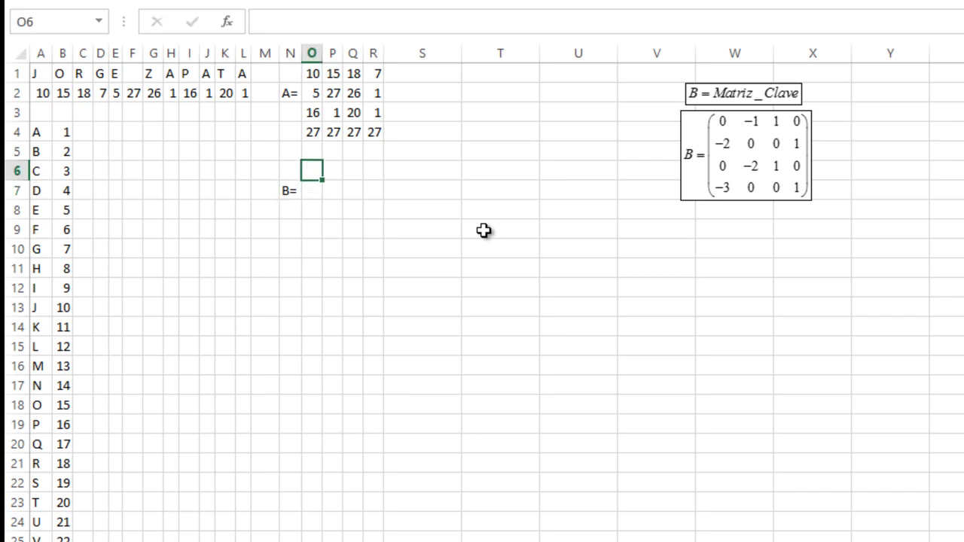
type("0")
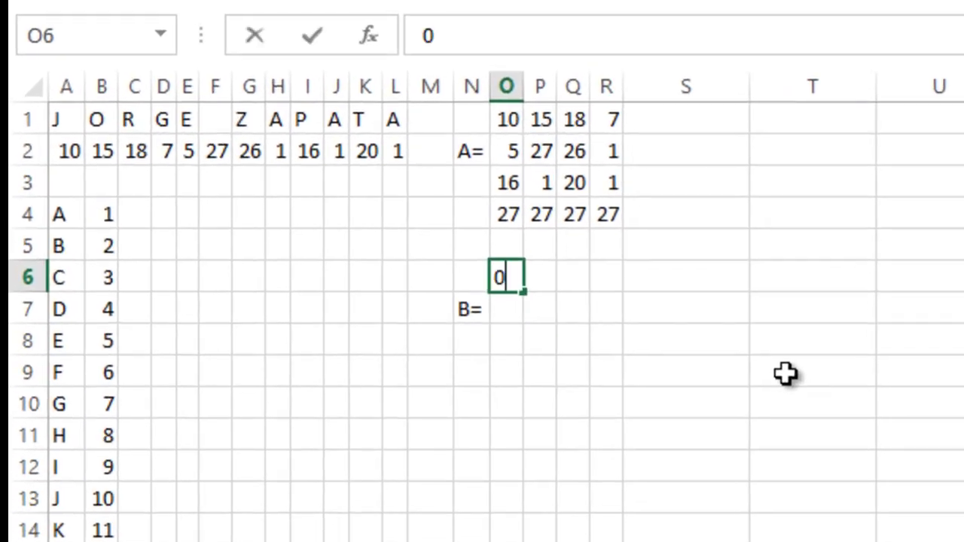
key("Right")
type("-1")
key("Right")
key("Up")
key("Down")
type("1")
key("Right")
type("0")
key("Return")
key("Left")
key("Left")
key("Left")
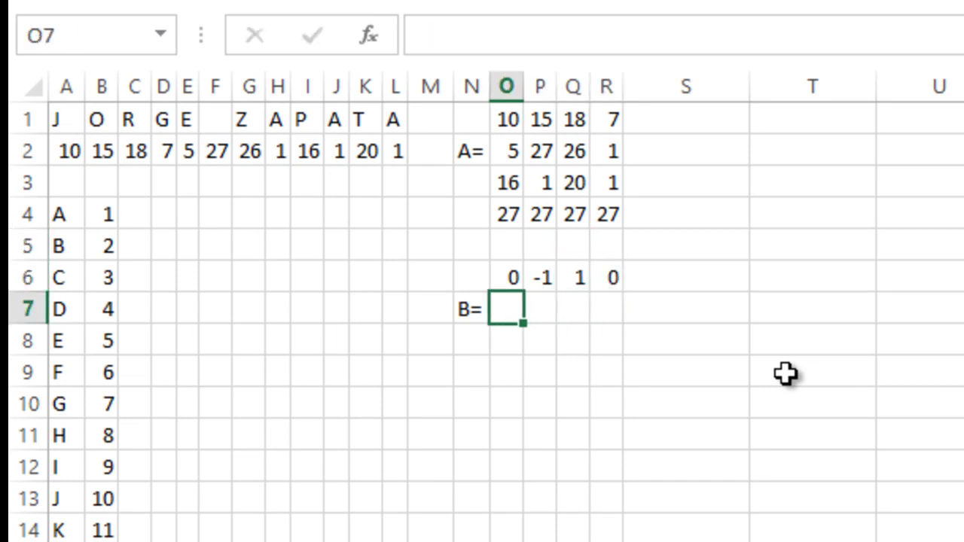
type("-2")
key("Right")
type("0")
key("Right")
type("0")
key("Right")
type("1")
key("Return")
- Enter matrix B's last rows in O8:R9: 0 -2 1 0 and -3 0 0 1
key("Left")
key("Left")
key("Left")
type("0")
key("Right")
type("-2")
key("Right")
type("1")
key("Right")
type("0")
key("Return")
key("Left")
key("Left")
key("Left")
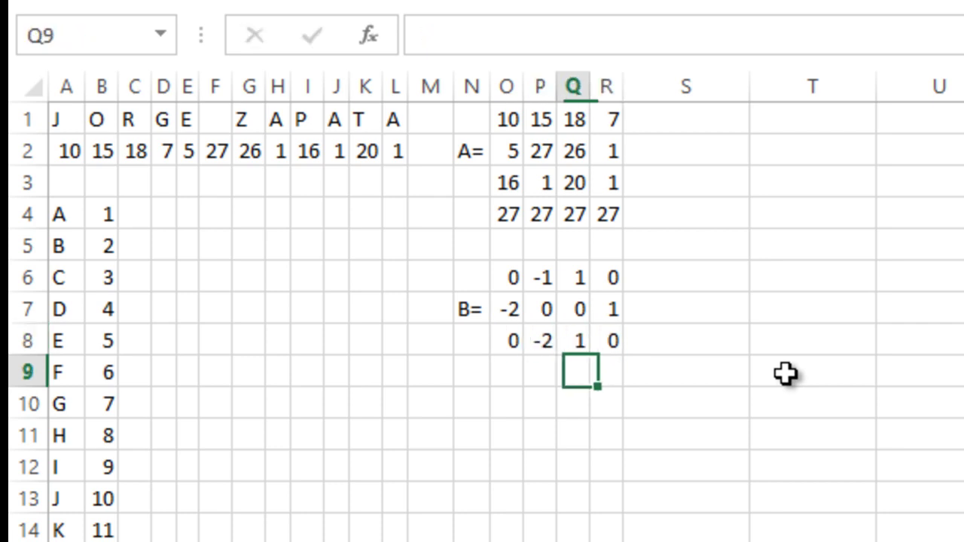
type("-3")
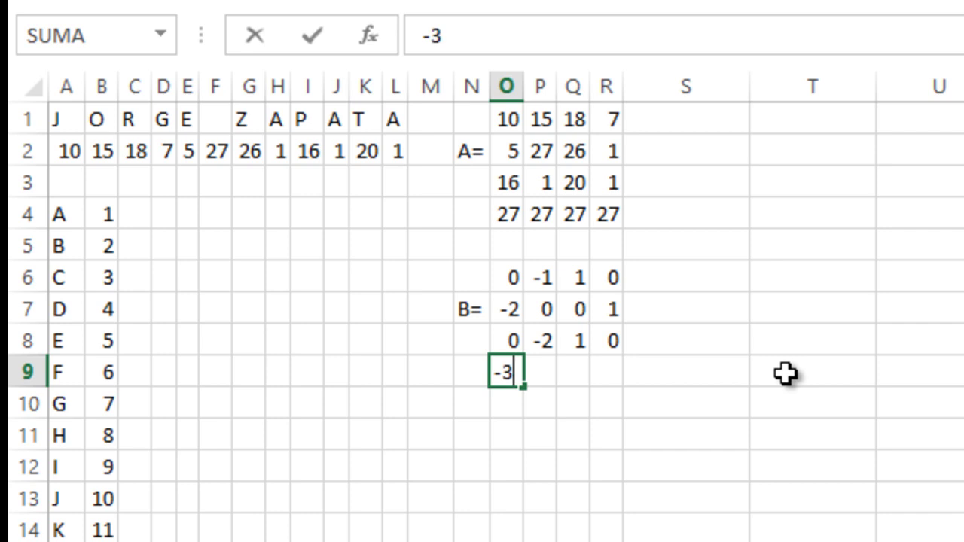
key("Right")
type("0")
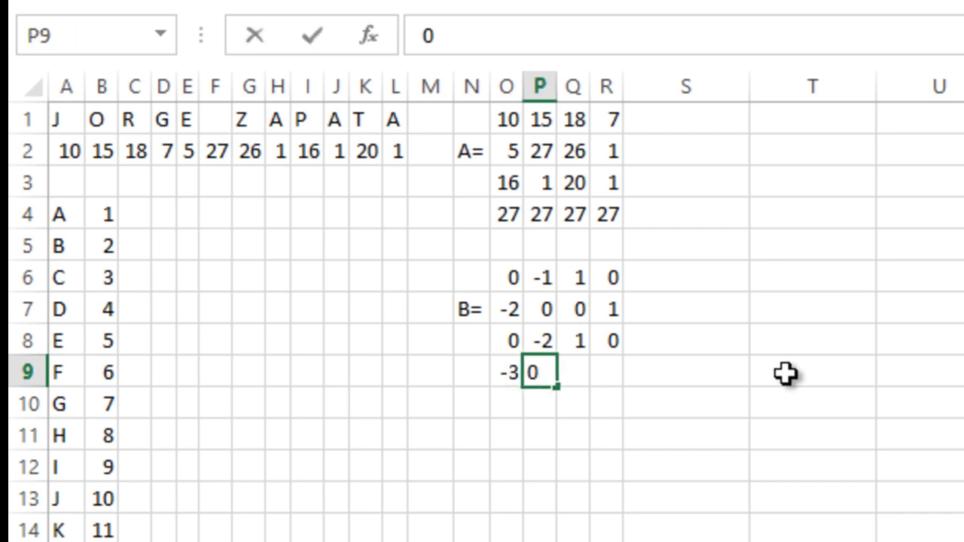
key("Right")
type("0")
key("Right")
type("1")
key("Return")
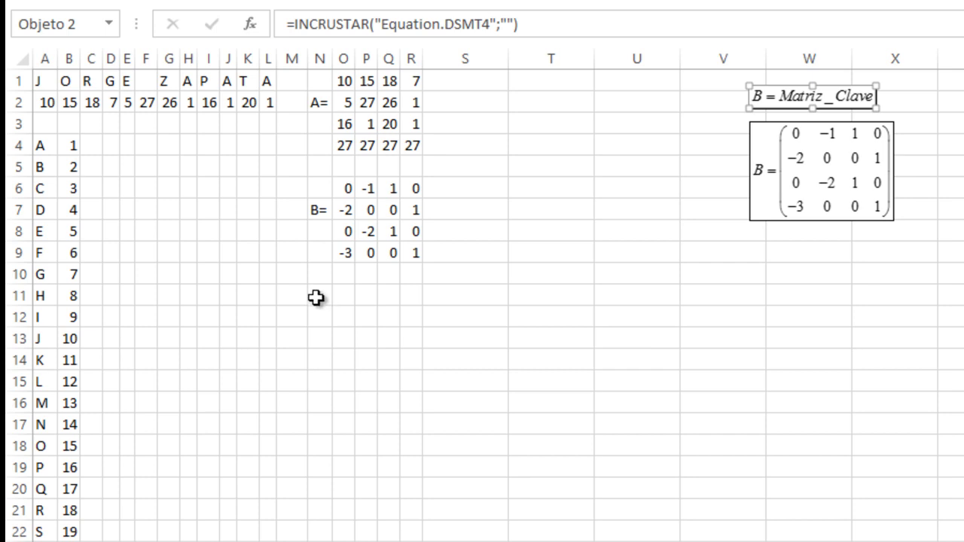
- Deselect the equation image by selecting cell N11 below matrix B
left_click(318, 295)
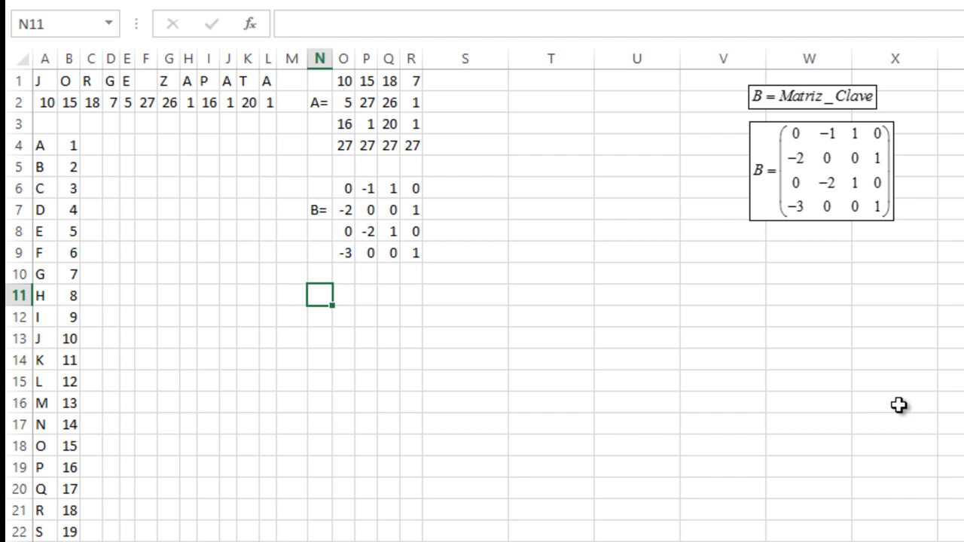
- Label N11 DET(B)= and widen column N so the label fits
type("d")
key("BackSpace")
type("d")
key("BackSpace")
type("DER")
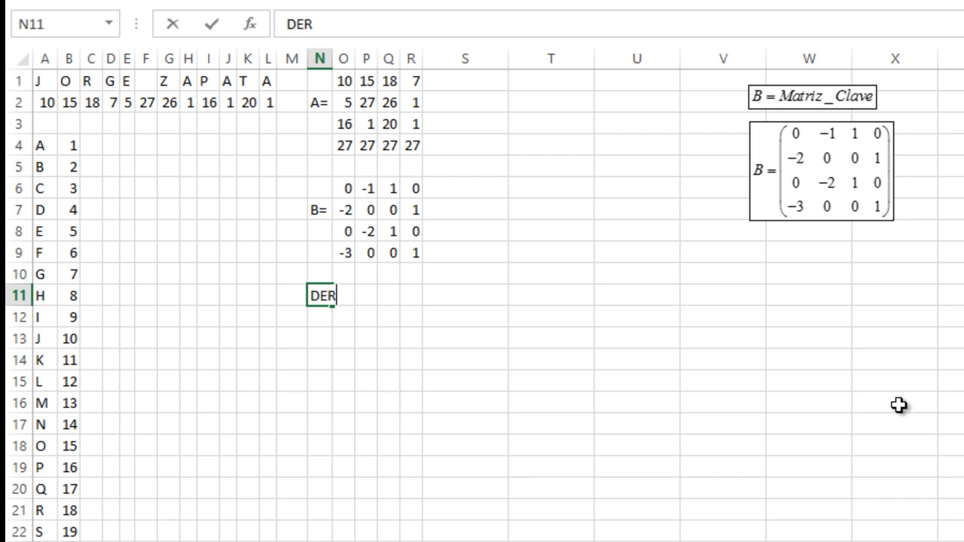
key("BackSpace")
type("T(B)=")
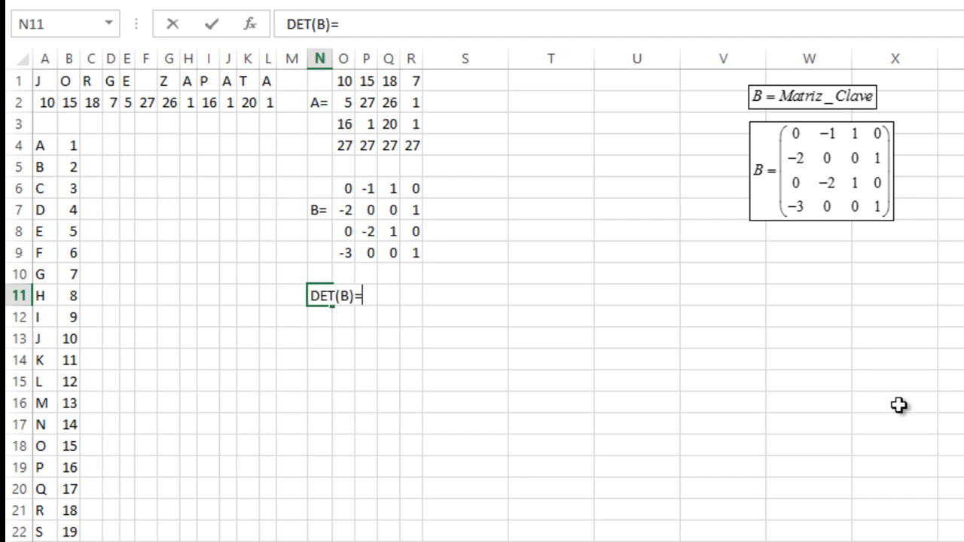
key("Tab")
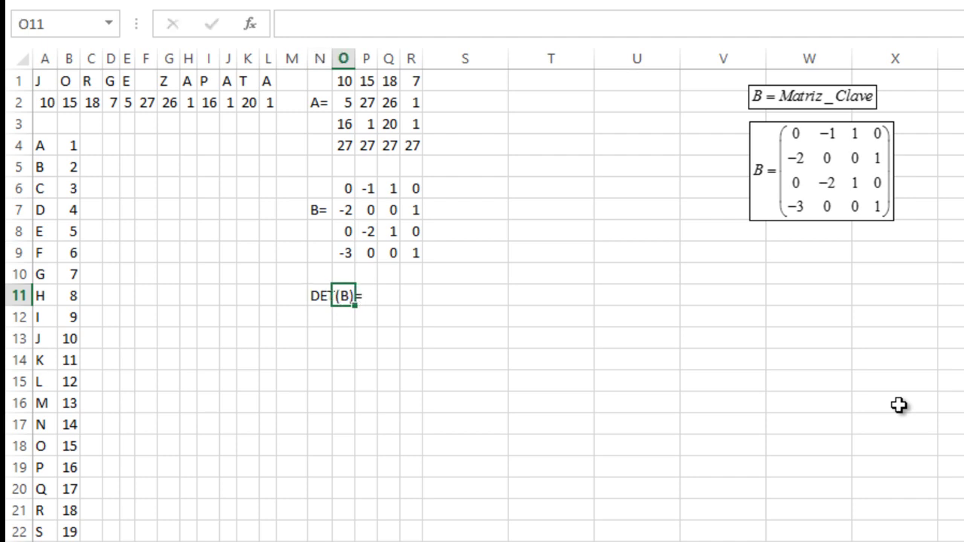
left_click_drag(333, 58, 367, 58)
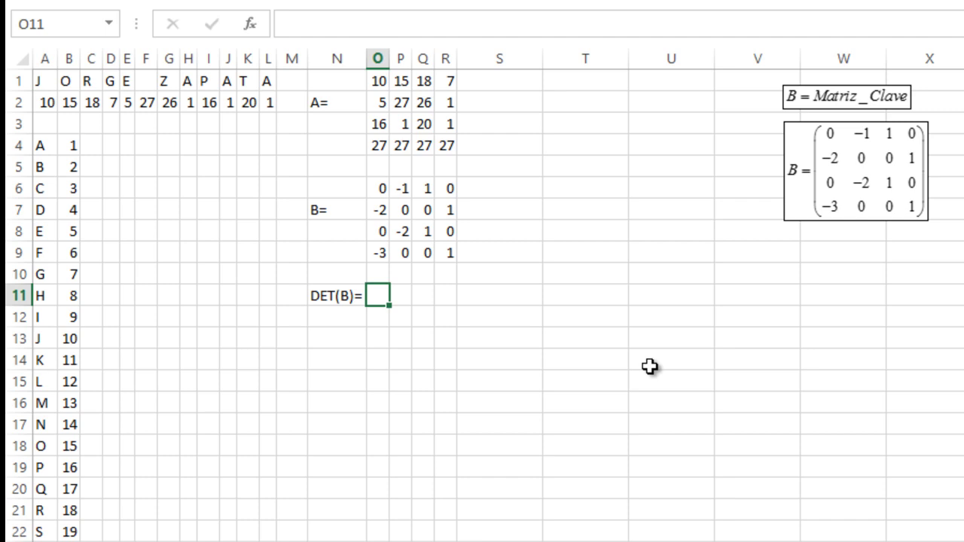
- Enter =MDETERM(O6:R9) in O11, giving matrix B's determinant of -1
type("=")
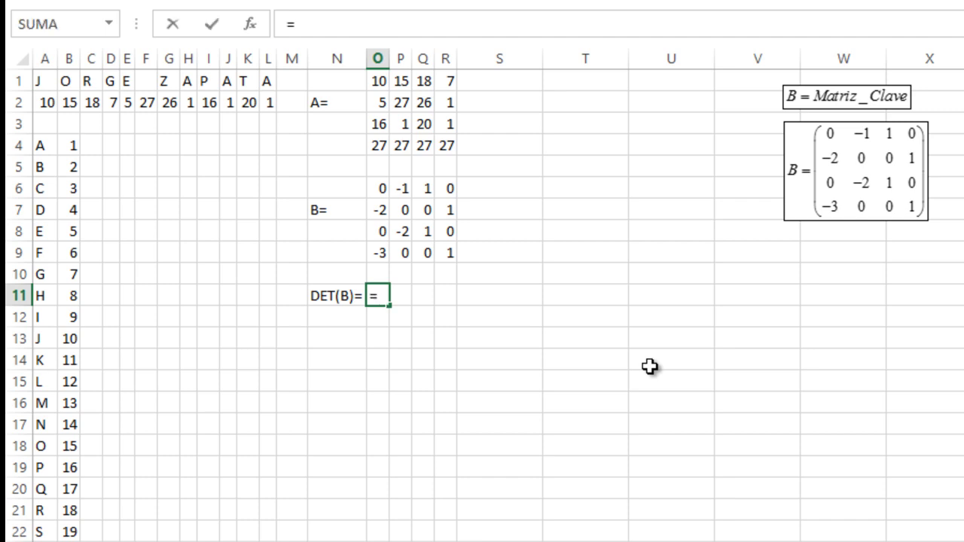
type("mde")
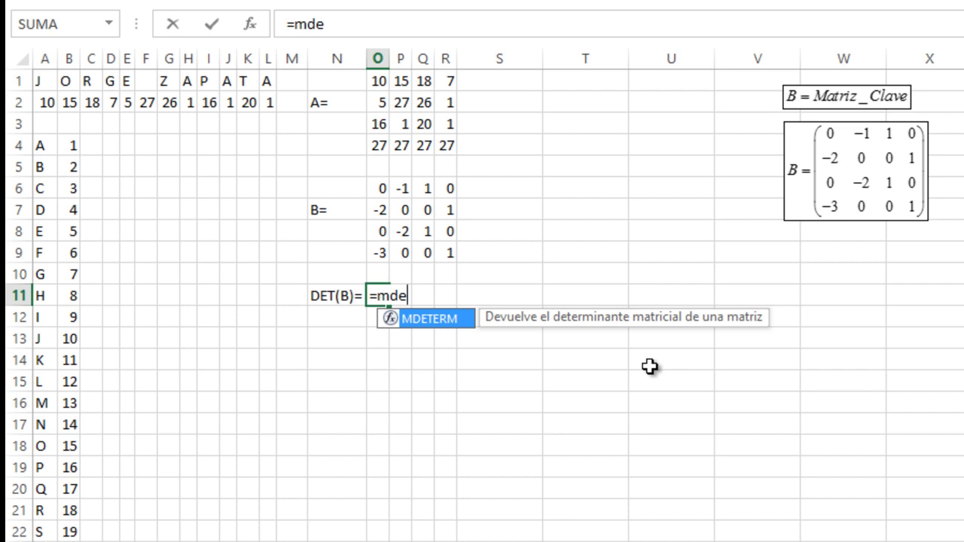
key("Tab")
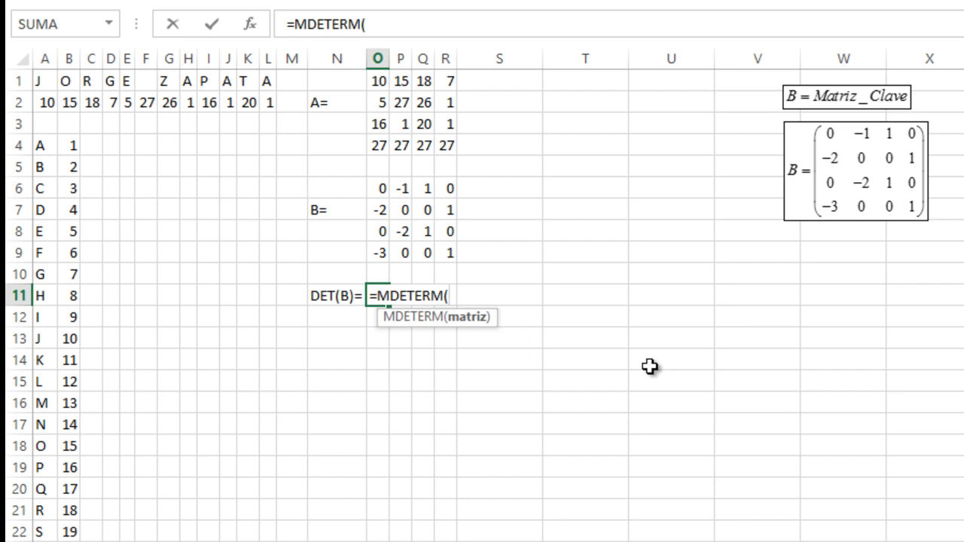
left_click_drag(376, 188, 448, 252)
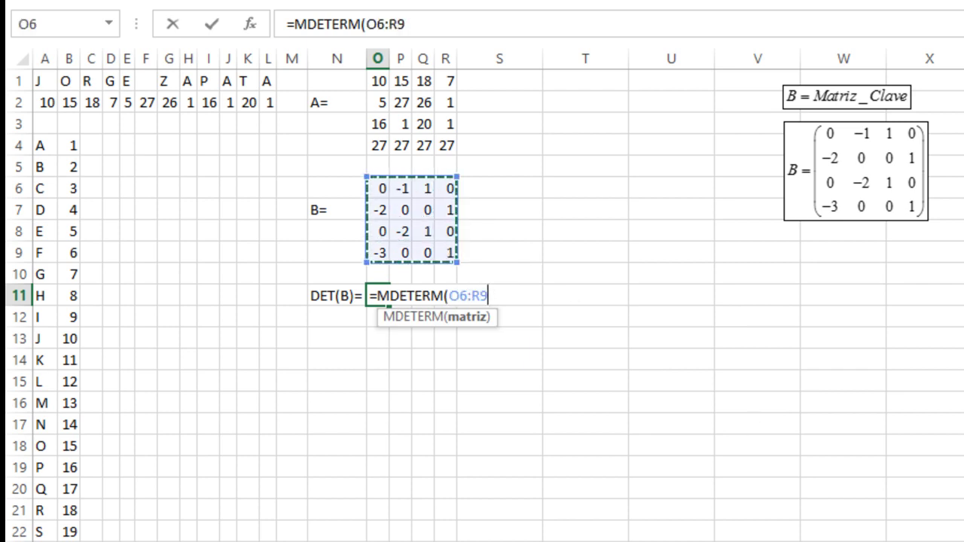
type(")")
key("Return")
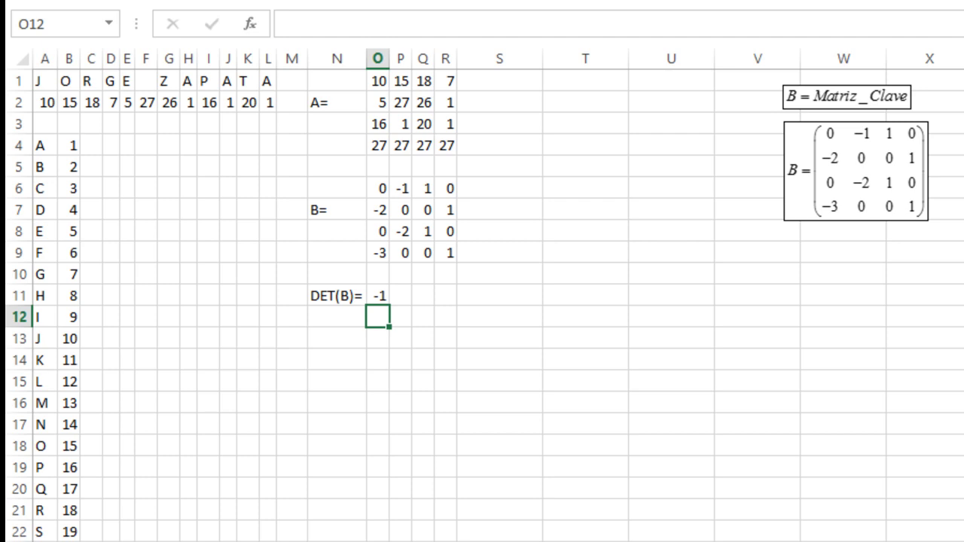
left_click(424, 360)
- Select the embedded MathType equation showing matrix B
left_click(384, 343)
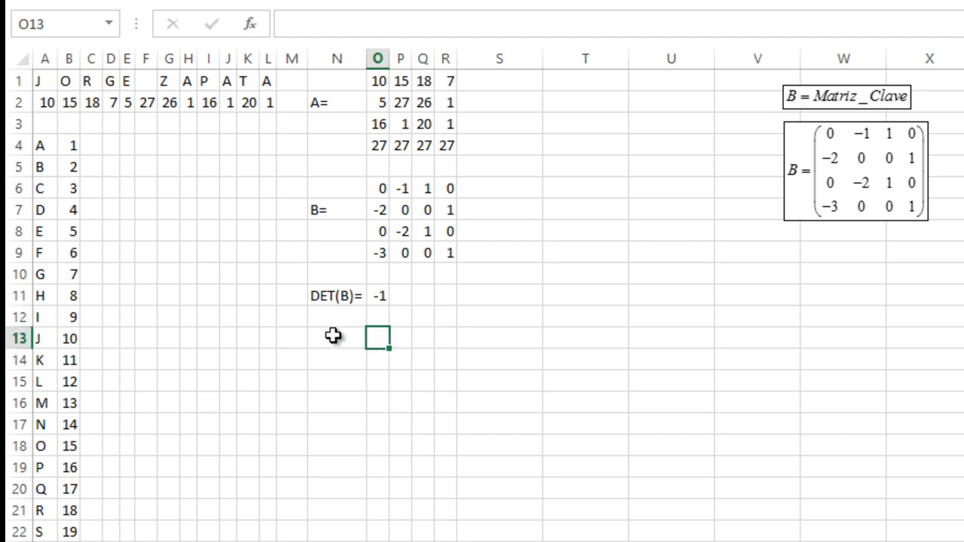
left_click(334, 339)
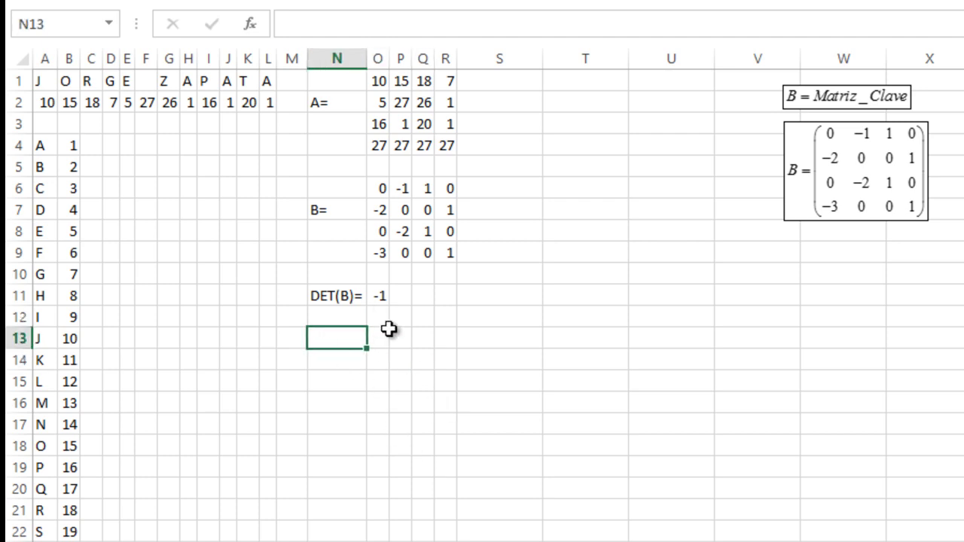
left_click(338, 361)
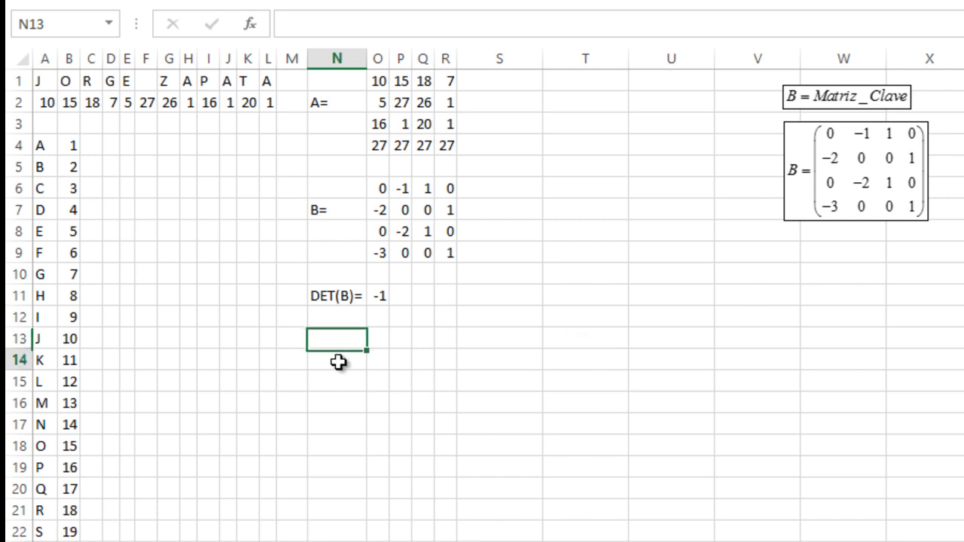
left_click(860, 181)
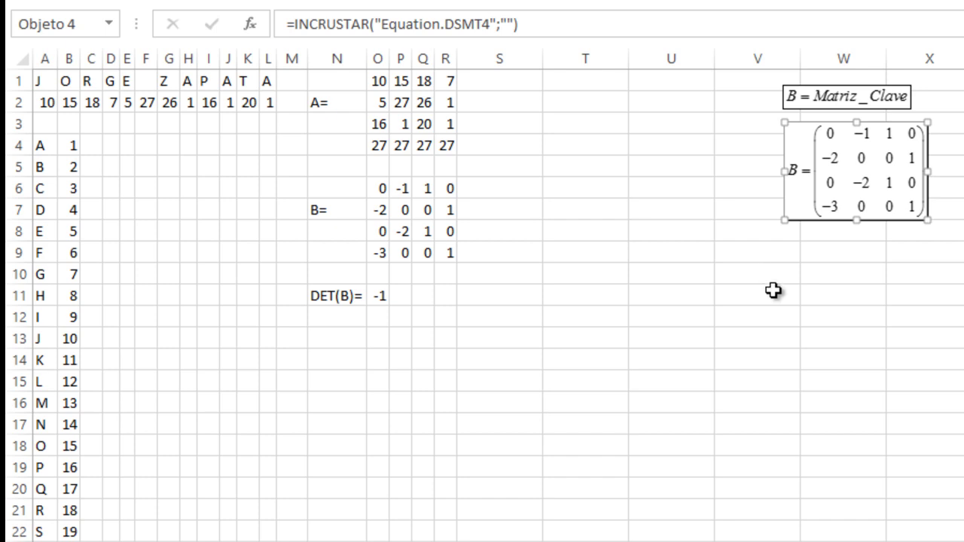
- Duplicate the B matrix equation below the original and rewrite it in MathType as M = AB
key("ctrl+v")
left_click_drag(866, 222, 850, 312)
double_click(554, 277)
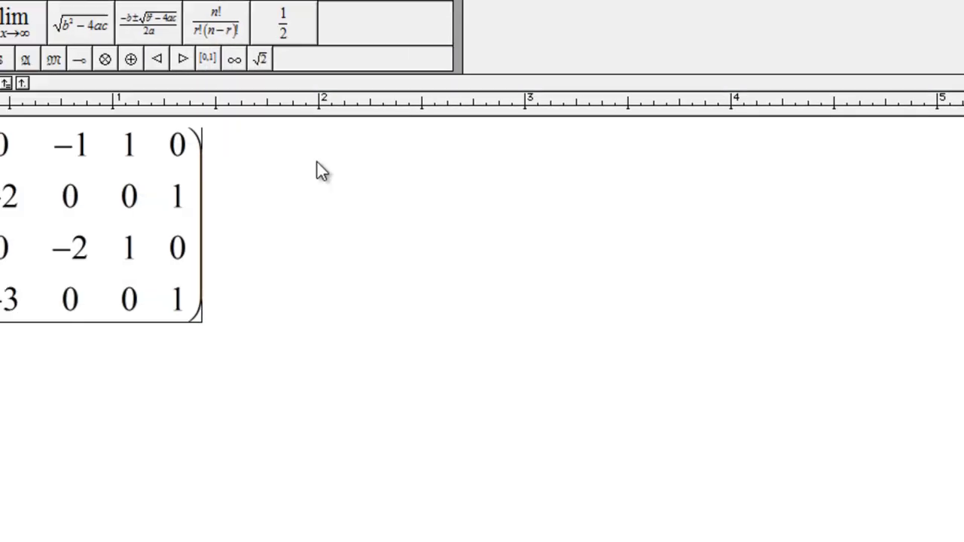
left_click(237, 189)
left_click_drag(238, 188, 30, 181)
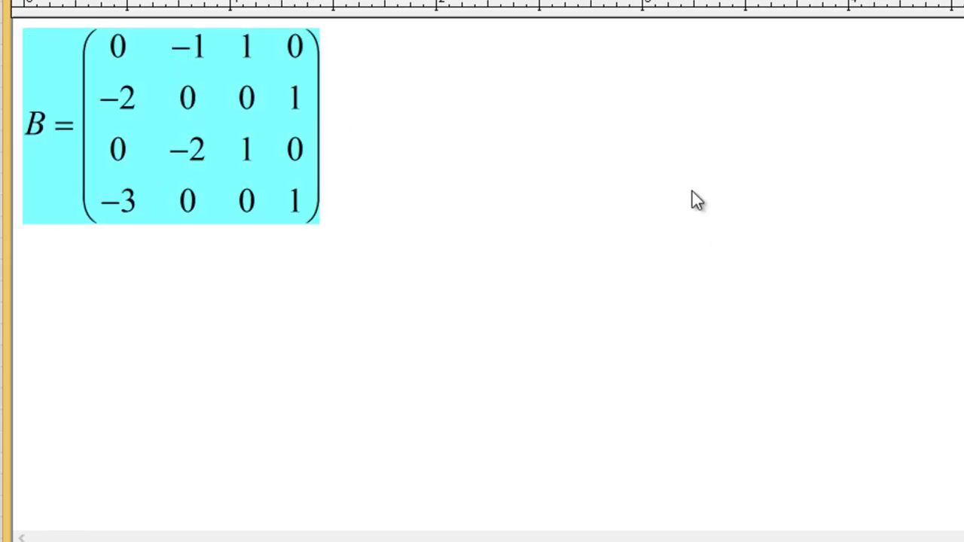
type("M ")
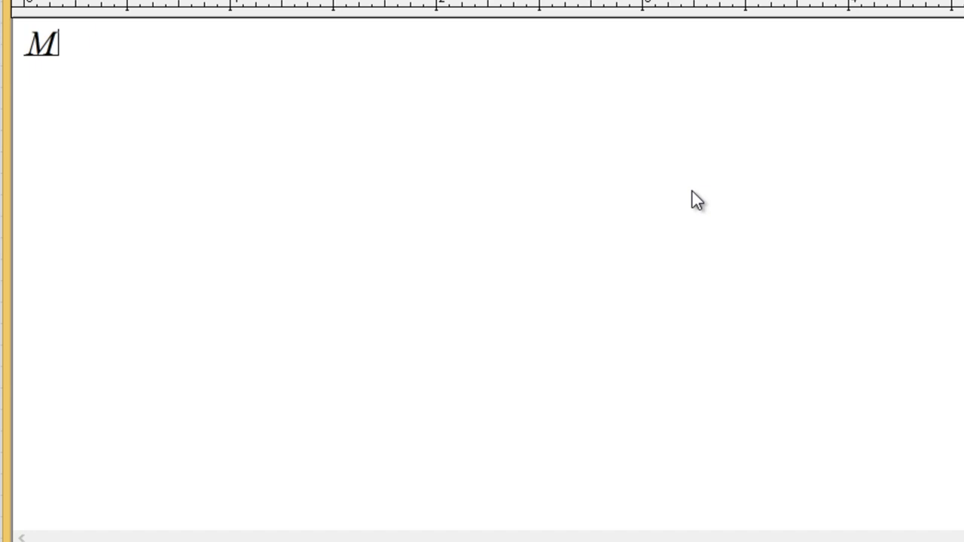
type("= AB")
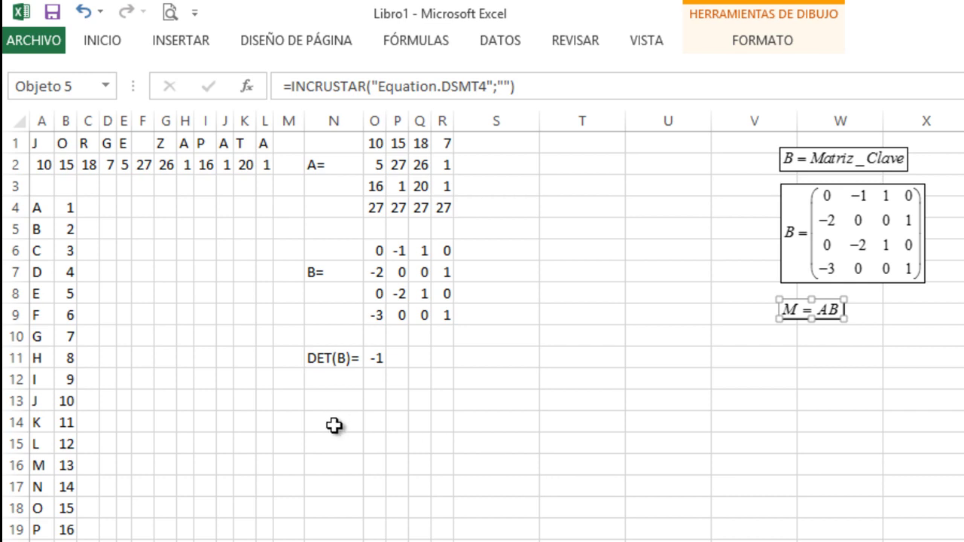
- Type the label M= in cell N14
left_click(333, 425)
type("M")
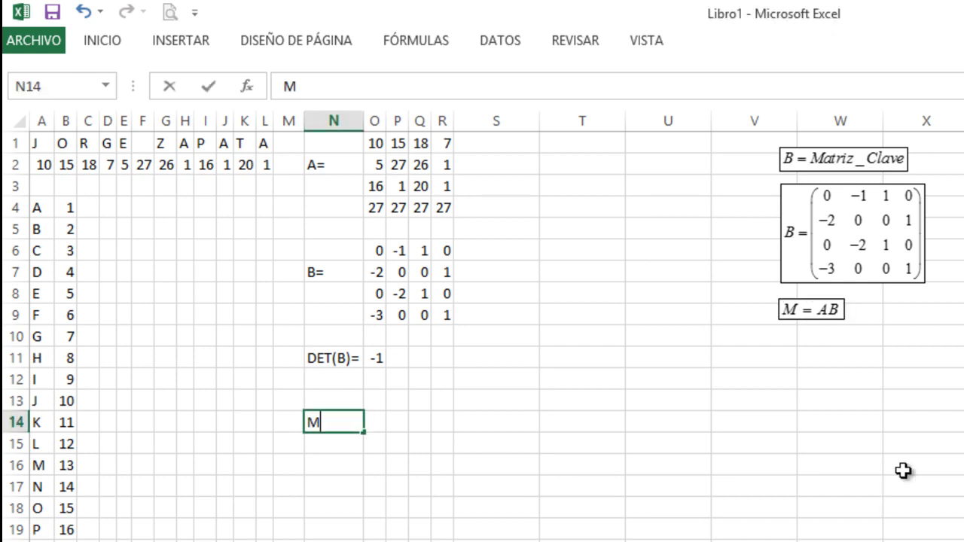
type("=")
key("Tab")
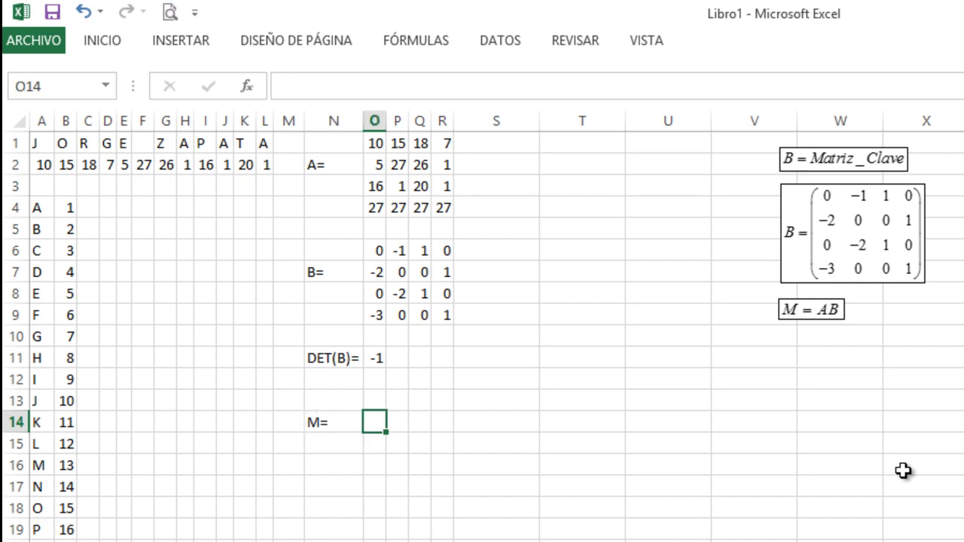
key("Up")
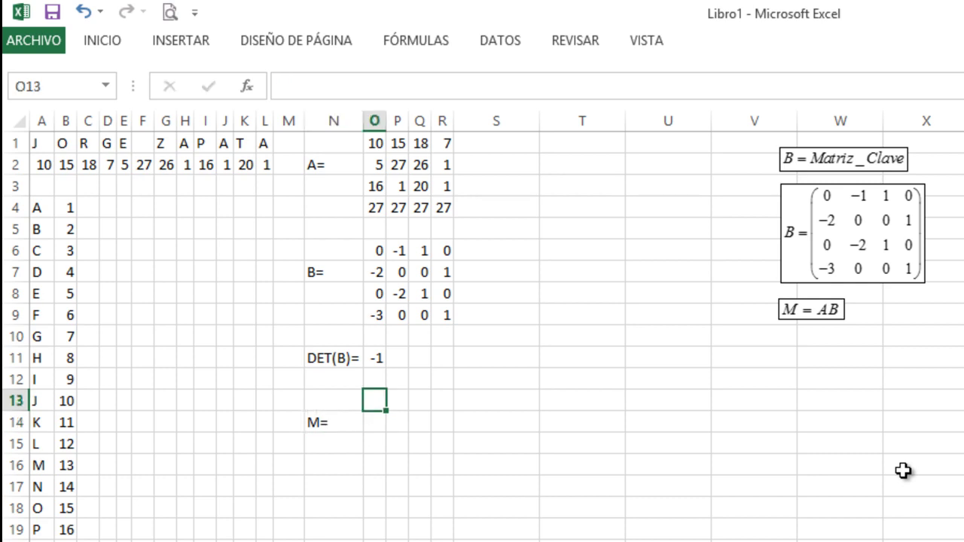
- Mark out O13:R16 for the product matrix and start a formula in O13
type("=")
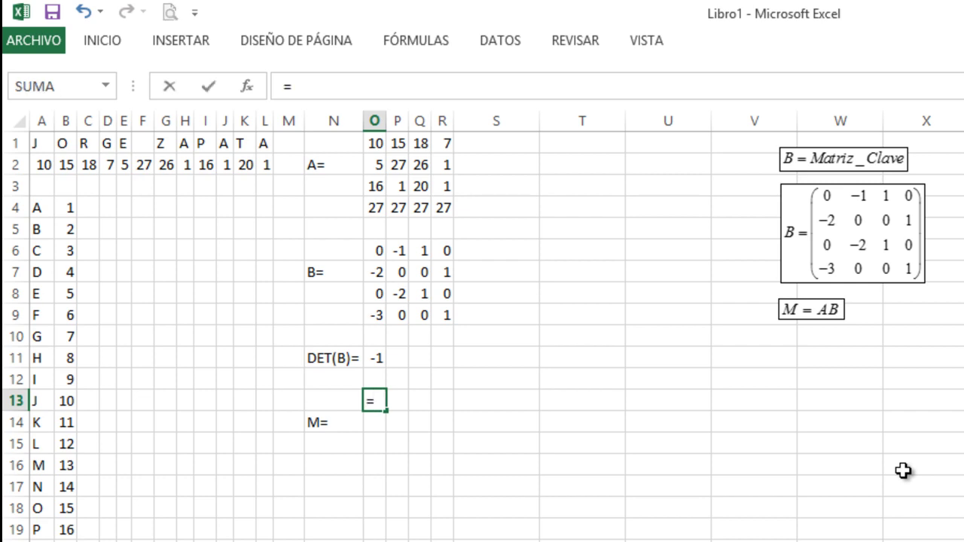
key("Escape")
key("shift+Right")
key("shift+Right")
key("shift+Right")
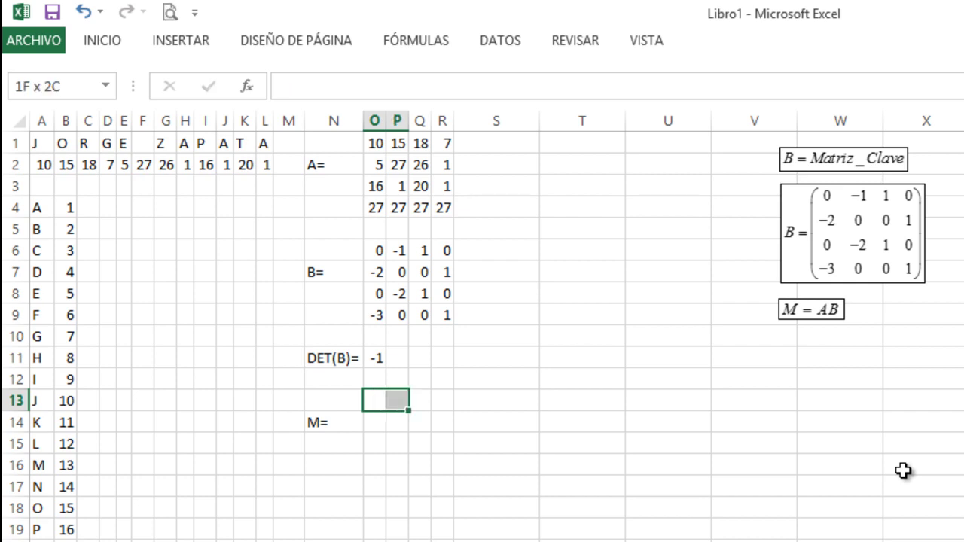
key("shift+Down")
key("shift+Down")
key("shift+Down")
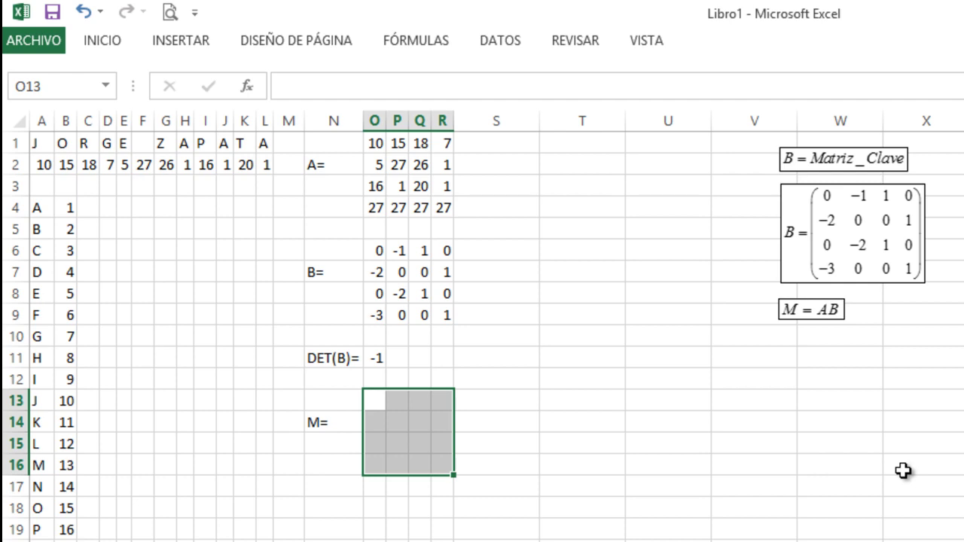
key("Up")
key("Down")
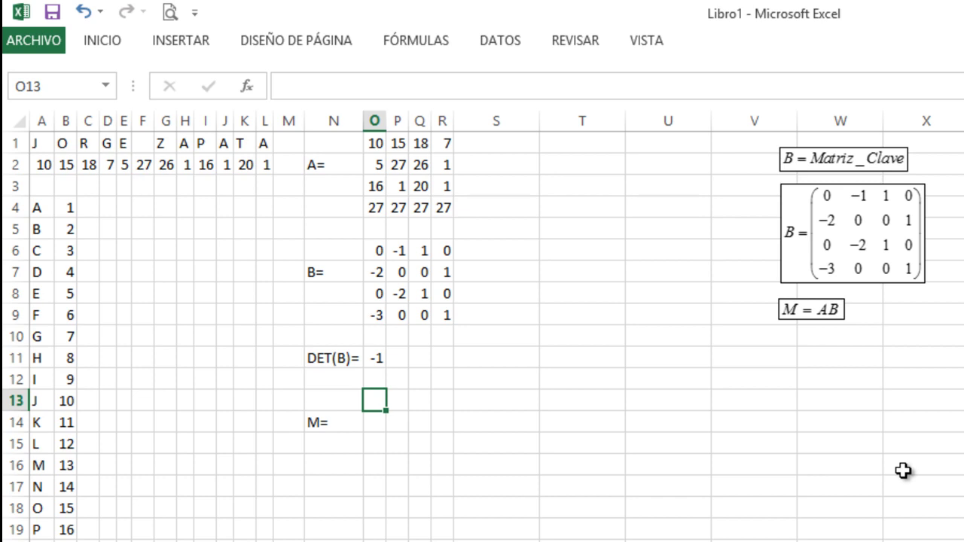
type("=")
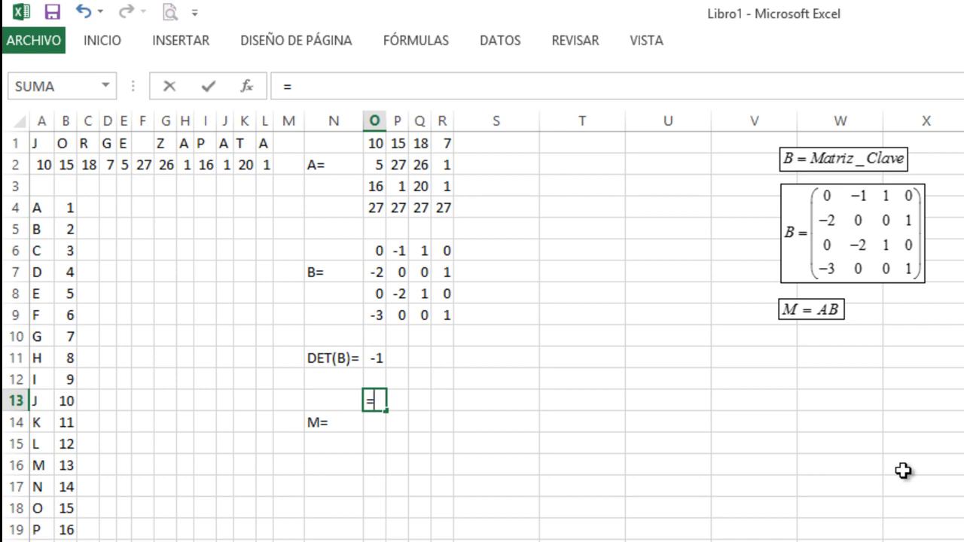
- Start an =MMULT( formula in O13 via autocomplete
type("mm")
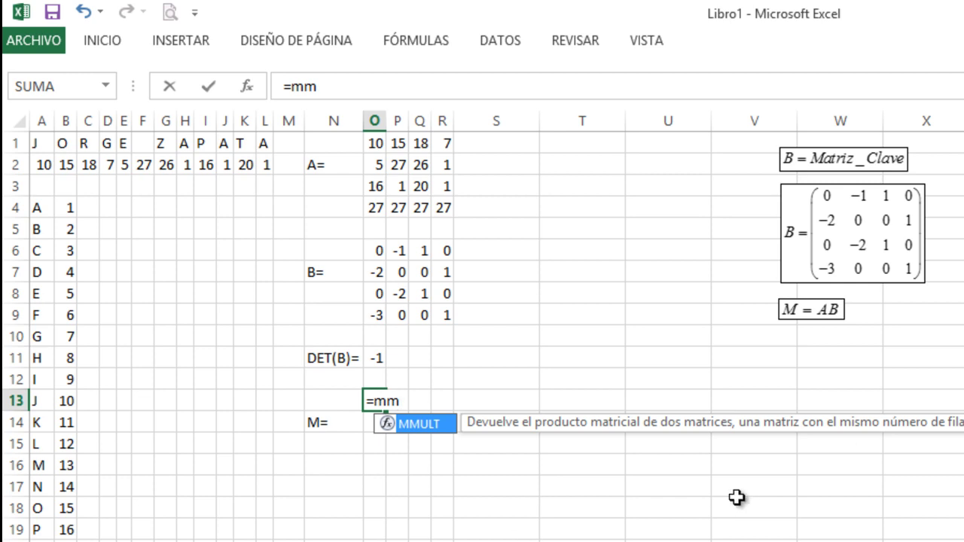
key("Tab")
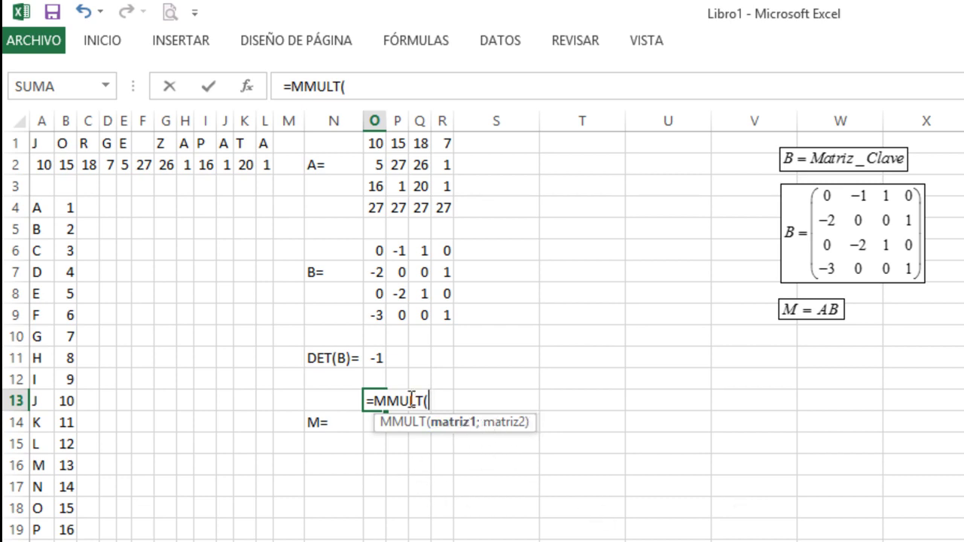
- Complete =MMULT(O1:R4;O6:R9) in O13, showing -51 as the first product entry
left_click_drag(377, 140, 445, 207)
type(";")
left_click_drag(368, 252, 449, 314)
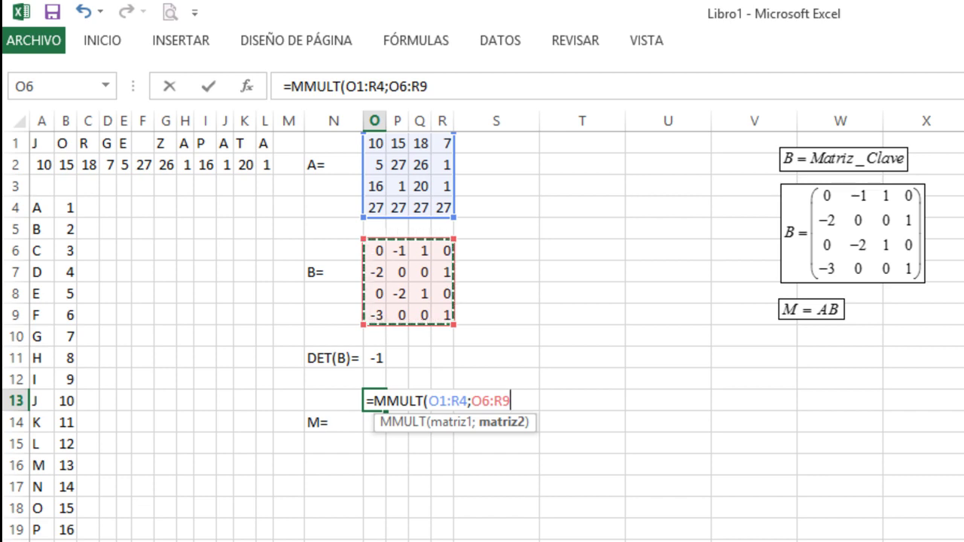
type(")")
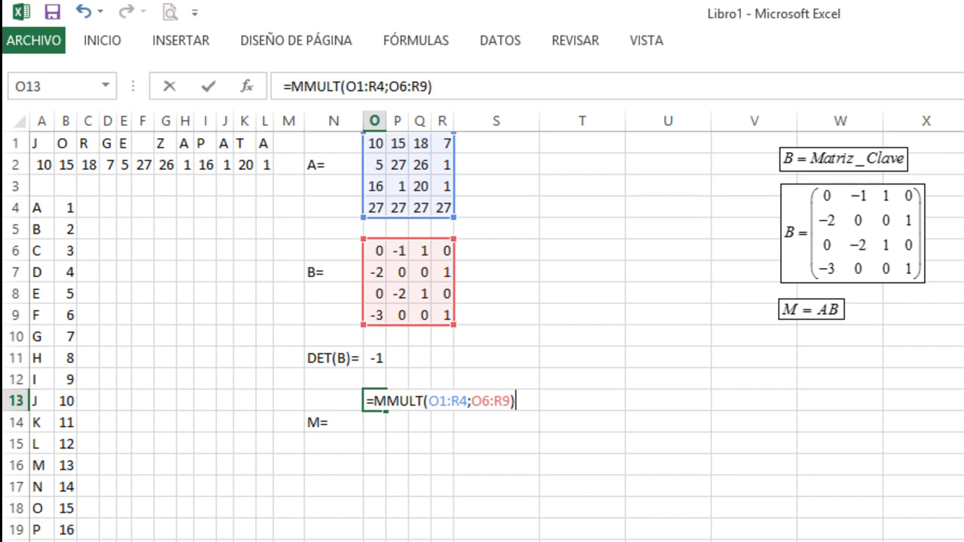
key("ctrl+Return")
key("Return")
- Select O13:R16 and re-enter =MMULT(O1:R4;O6:R9) as an array formula for the full 4×4 M
key("Up")
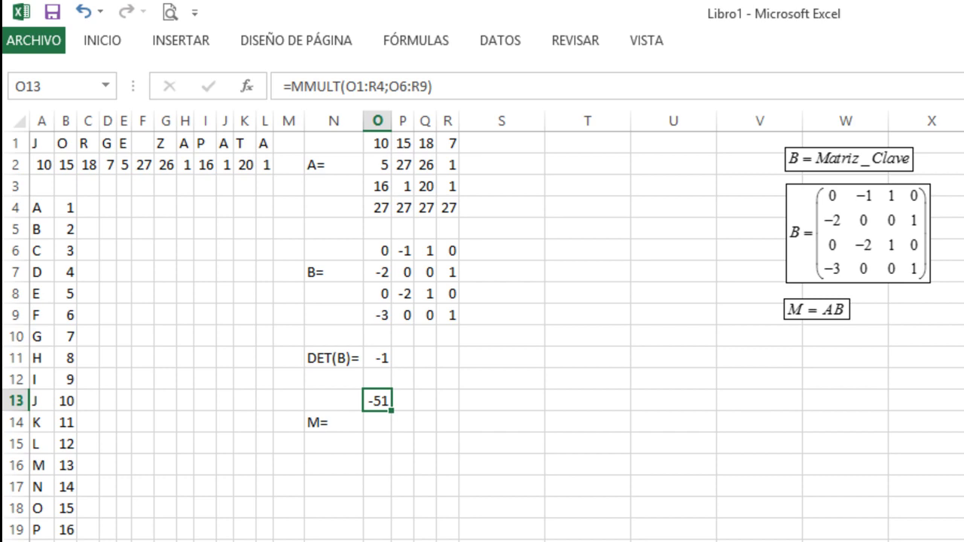
key("shift+Right")
key("shift+Right")
key("shift+Right")
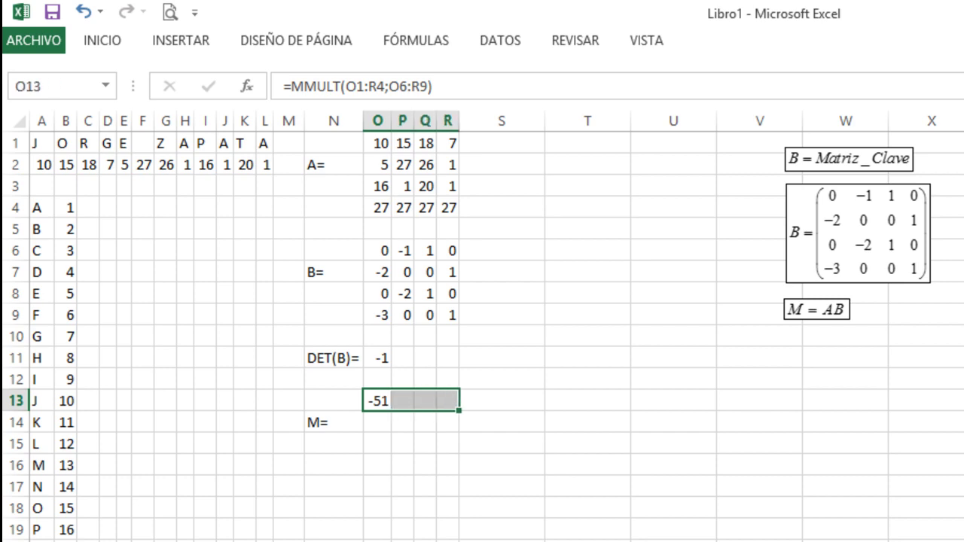
key("Left")
key("Right")
key("shift+Right")
key("shift+Right")
key("shift+Right")
key("shift+Down")
key("shift+Down")
key("shift+Down")
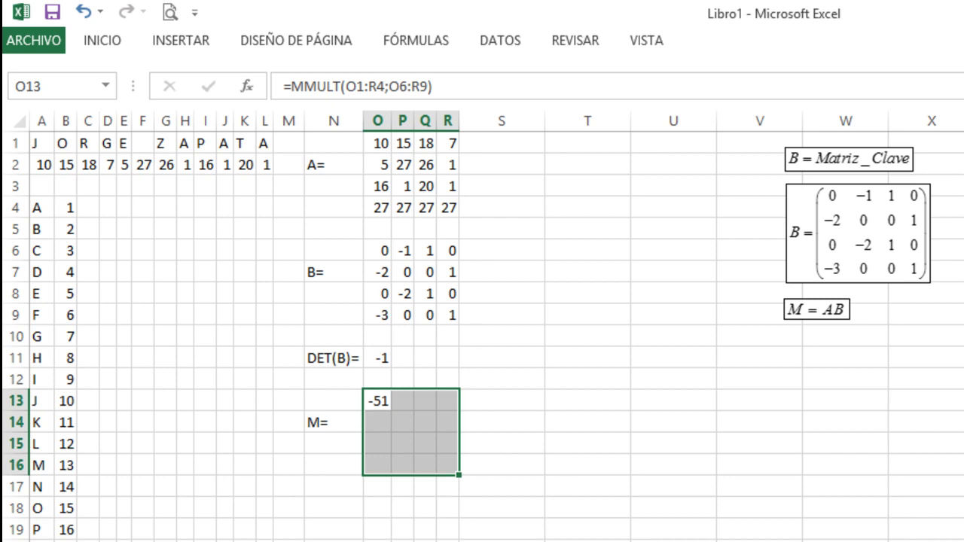
key("F2")
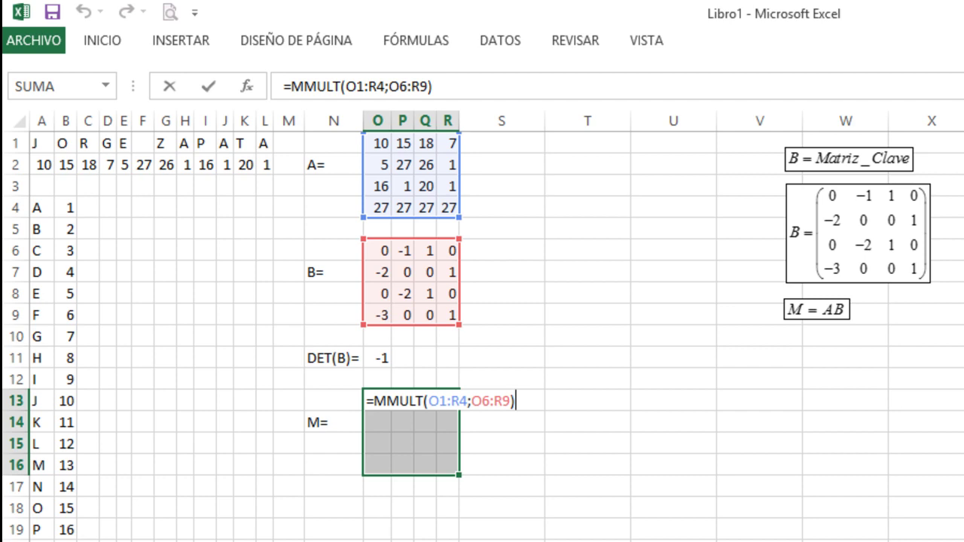
key("ctrl+shift+Return")
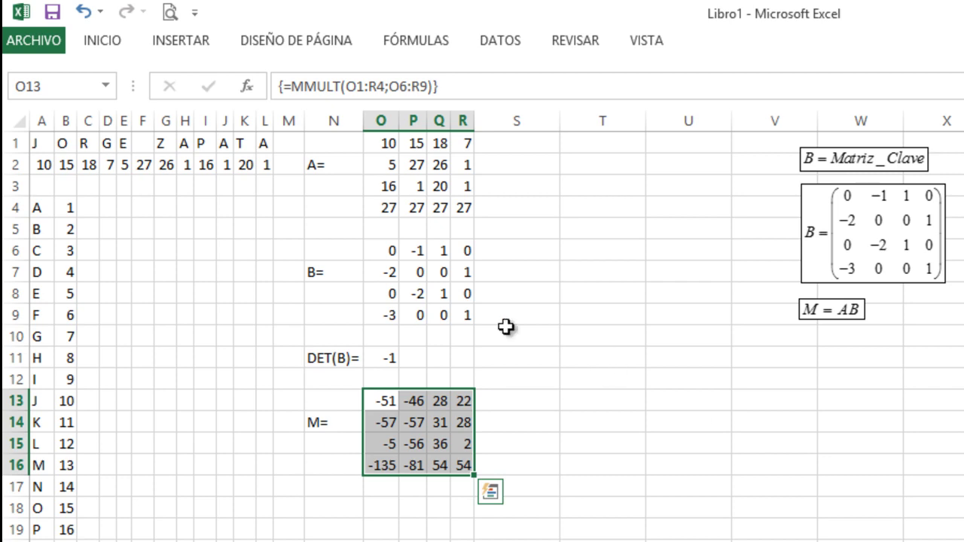
- Right-align the A=, B=, DET(B)= and M= labels in column N
left_click(339, 122)
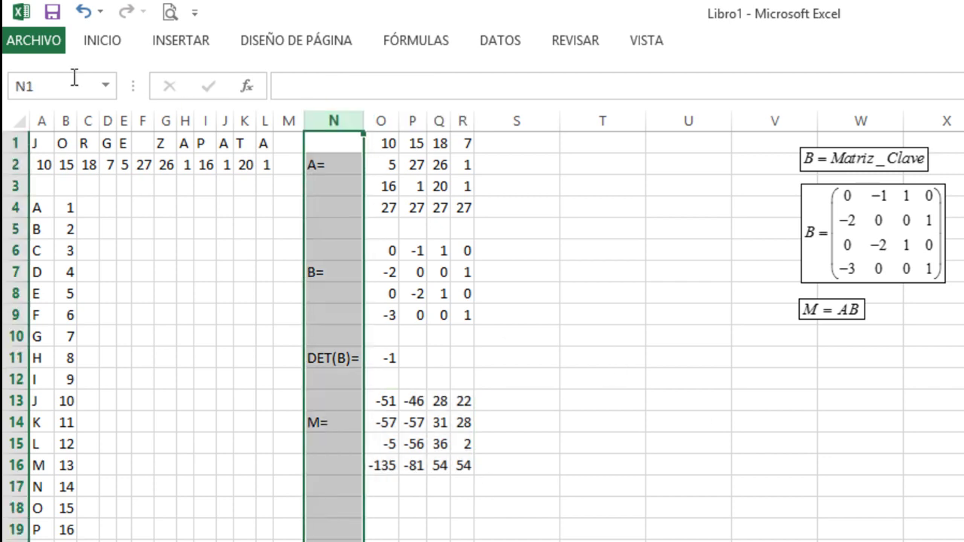
left_click(119, 45)
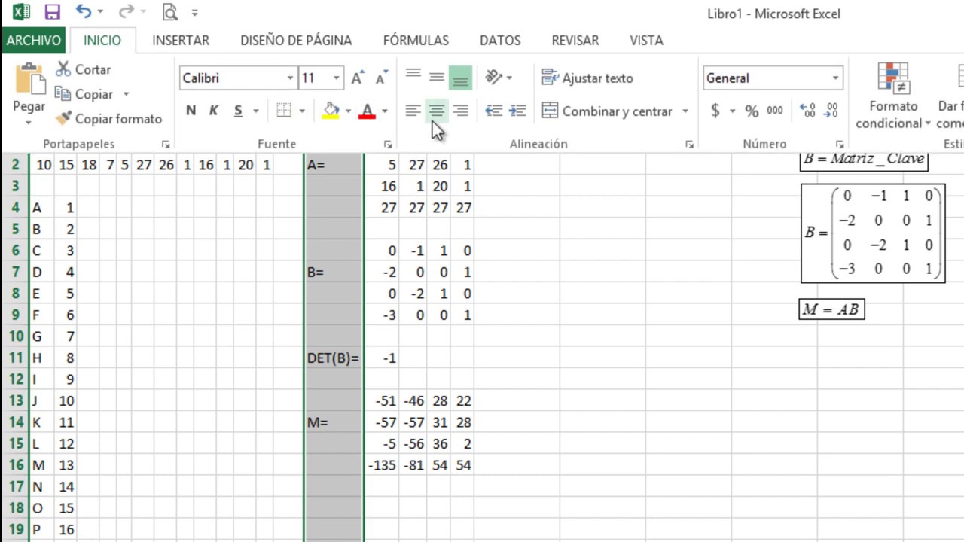
left_click(457, 116)
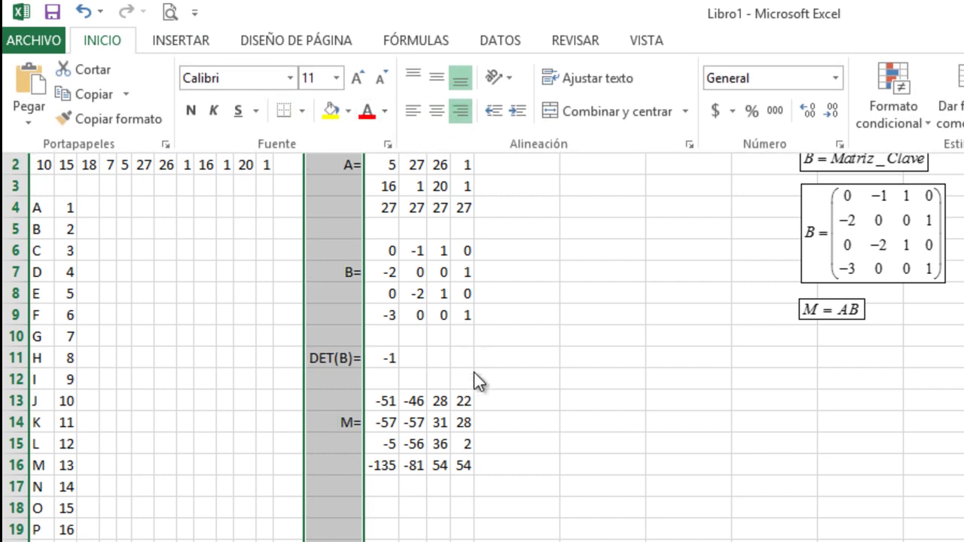
left_click(478, 400)
left_click(508, 399)
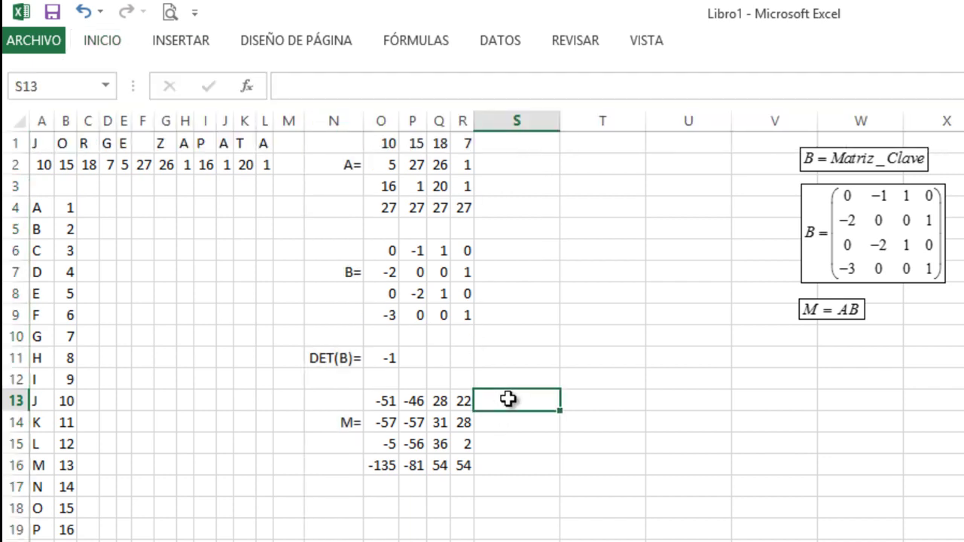
left_click(486, 446)
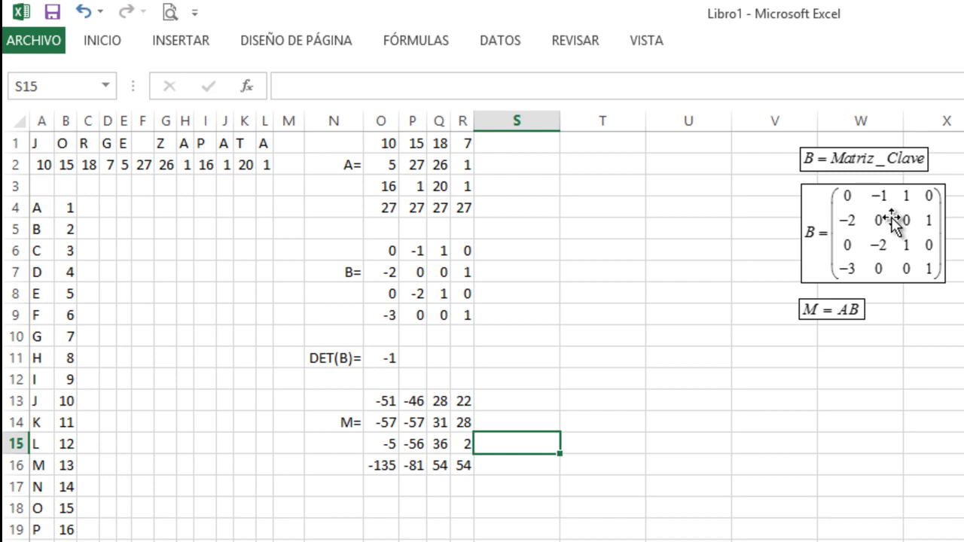
left_click(351, 358)
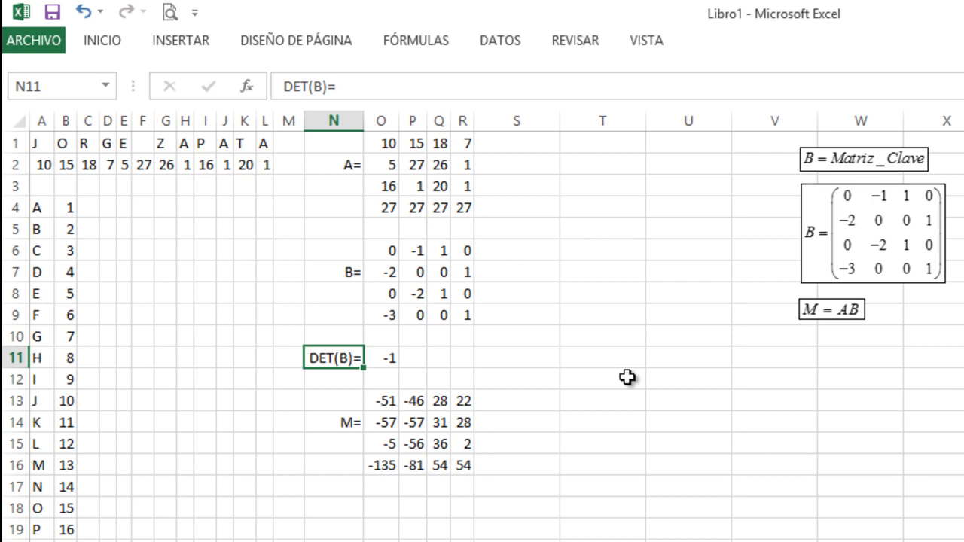
left_click(827, 311)
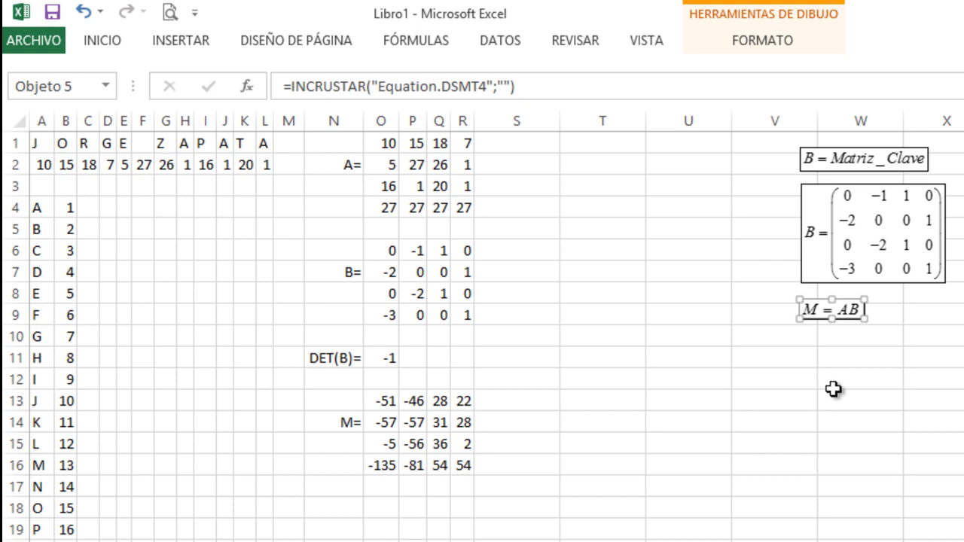
- In the M = AB equation, add the lines AB = M and ABB⁻¹ = MB⁻¹
left_click(835, 307)
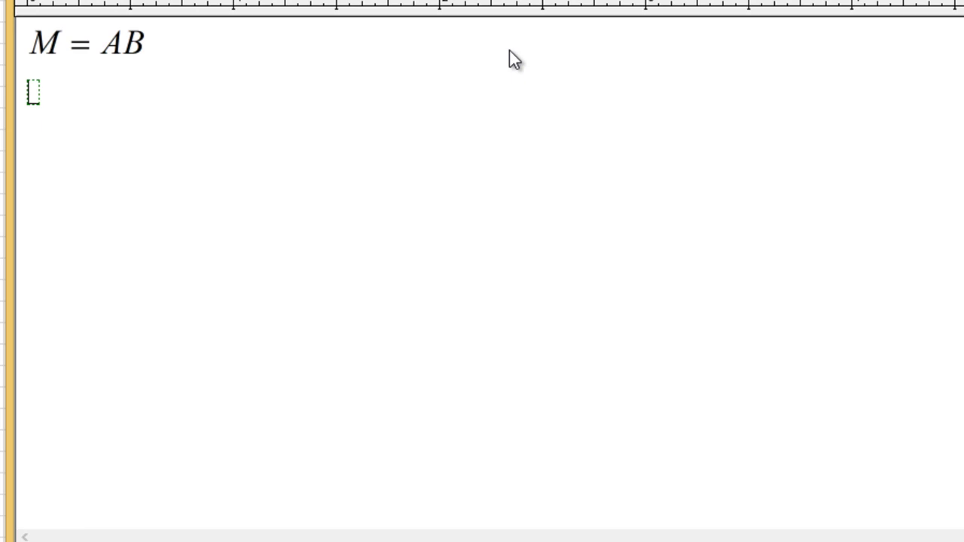
type("AB")
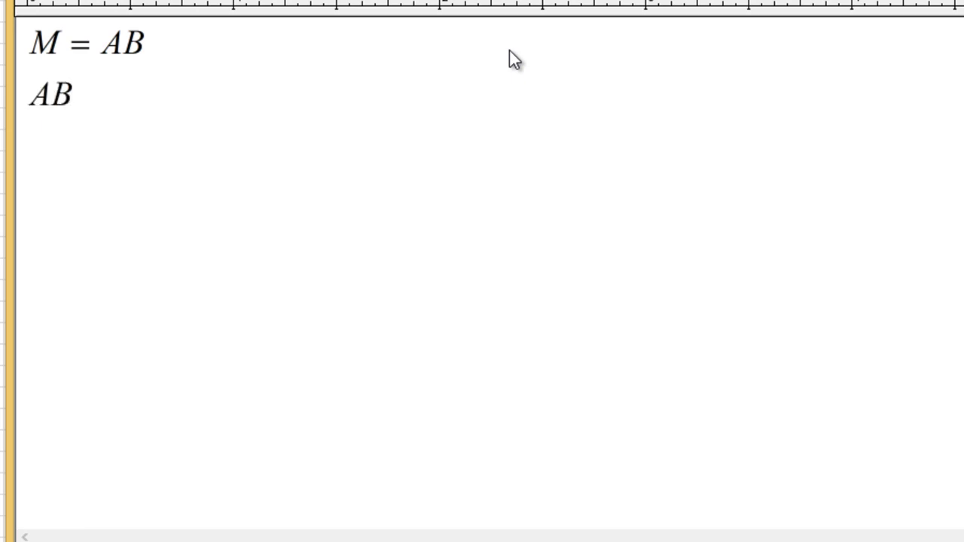
type(" = M")
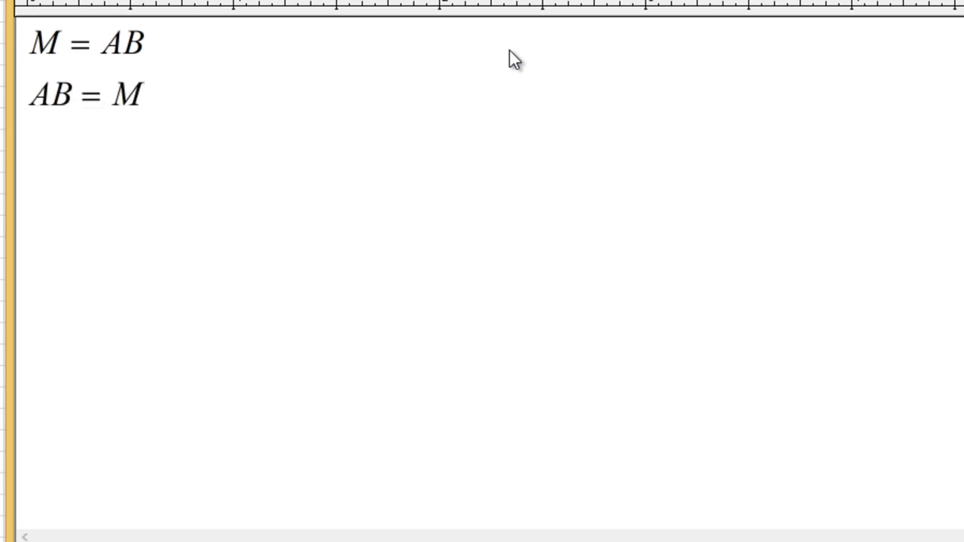
key("Return")
type("ABB")
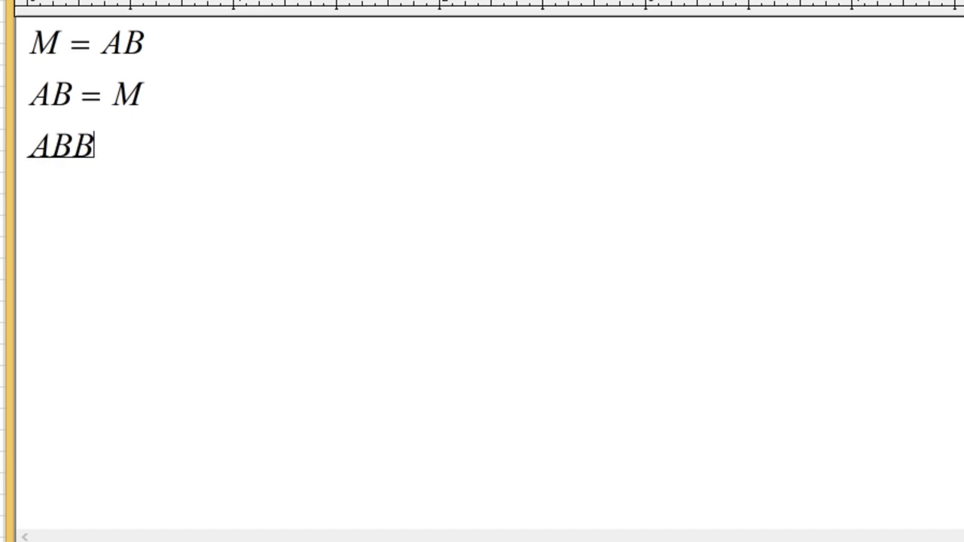
type("^-1 ")
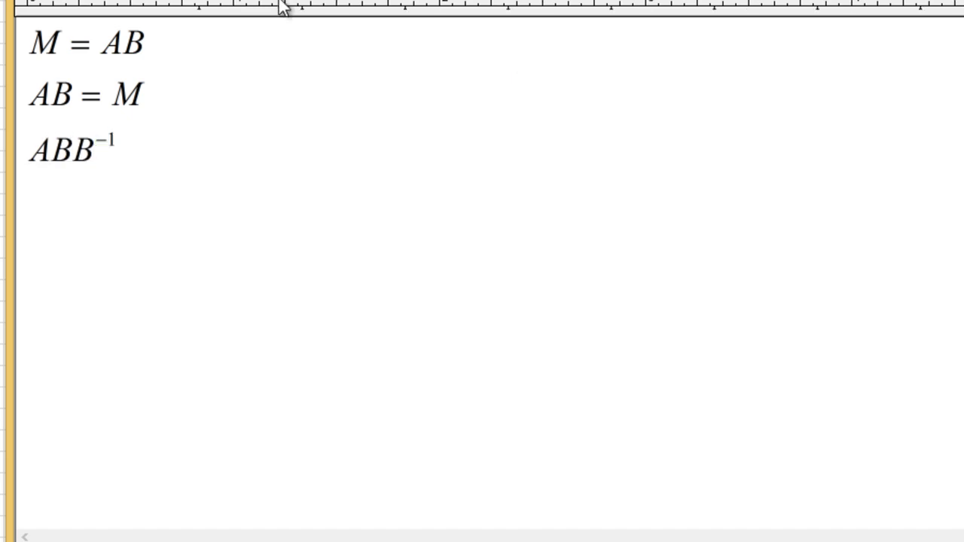
type("= MB")
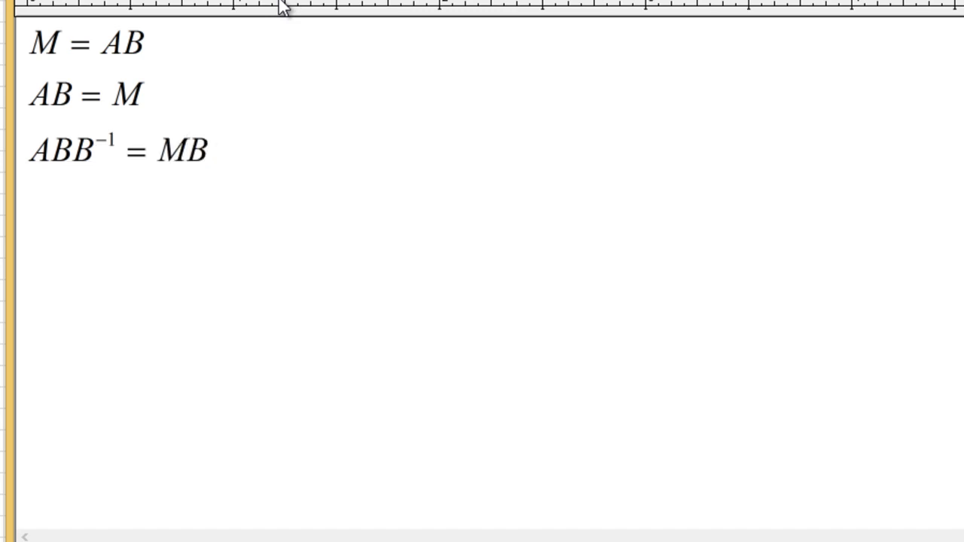
type("^")
type("1")
key("Left")
type("-")
key("Right")
key("space")
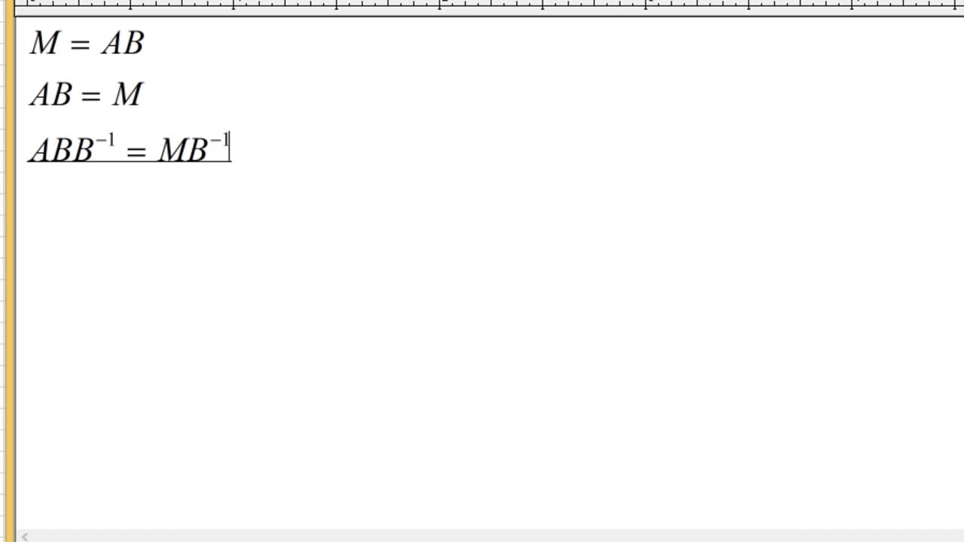
- Duplicate the ABB⁻¹ = MB⁻¹ line and delete BB⁻¹ to get A = MB⁻¹
key("shift+Left")
key("shift+Up")
key("shift+Left")
key("shift+Left")
key("shift+Left")
key("shift+Right")
key("shift+Right")
key("shift+Right")
key("shift+Right")
key("shift+Right")
key("shift+Left")
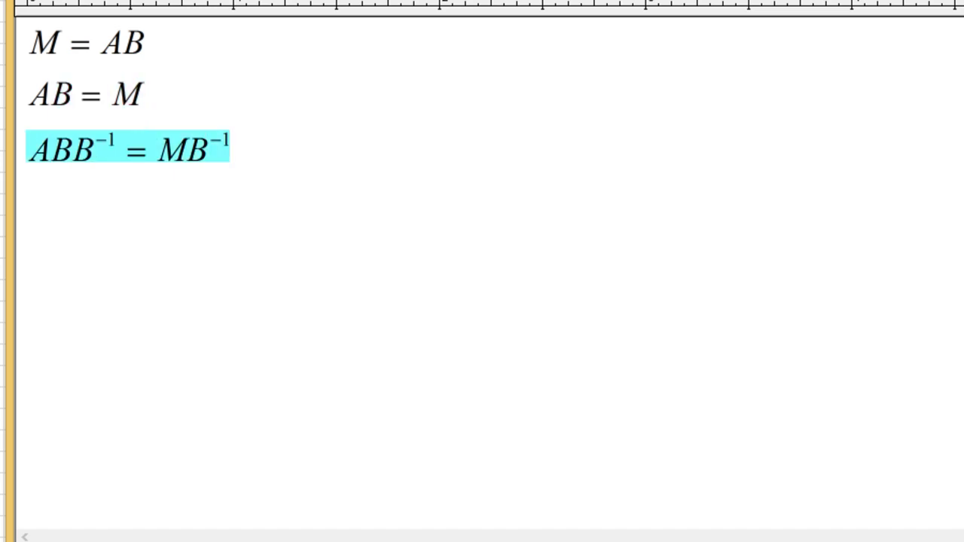
key("ctrl+c")
key("Right")
key("Return")
key("ctrl+v")
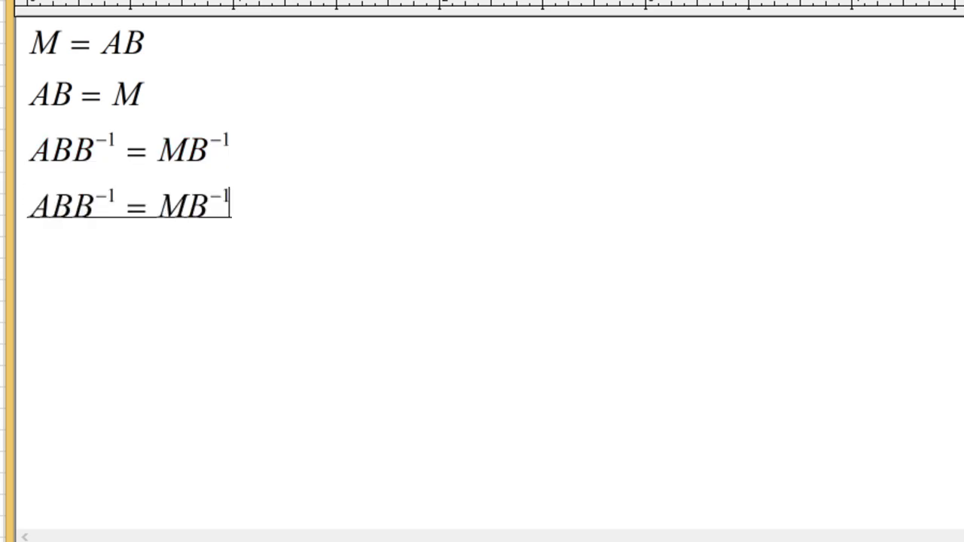
left_click(80, 200)
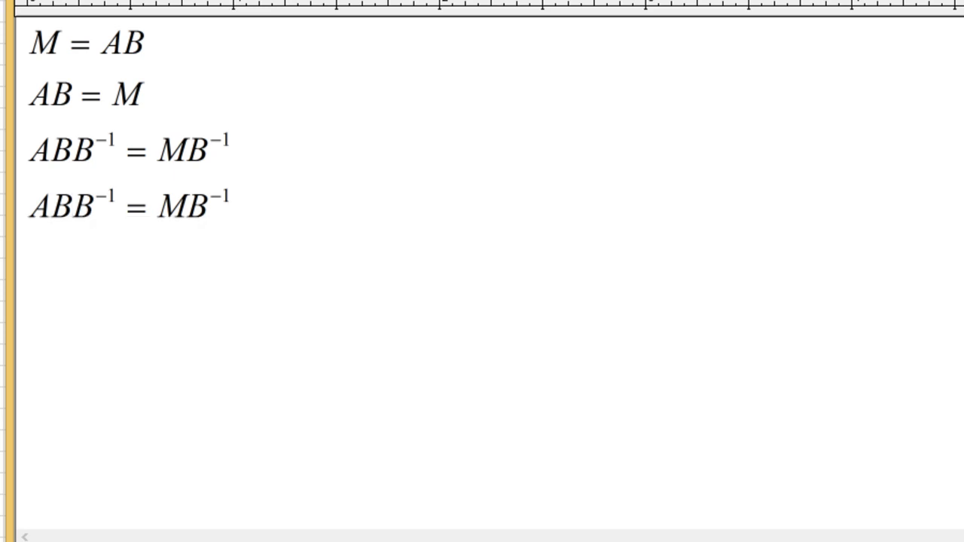
left_click(49, 203)
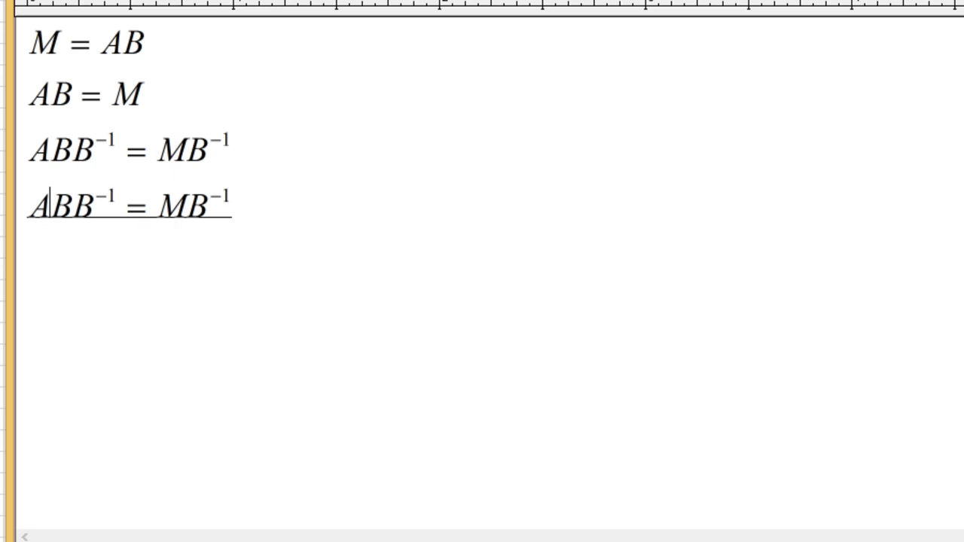
key("shift+Right")
key("shift+Right")
key("shift+Right")
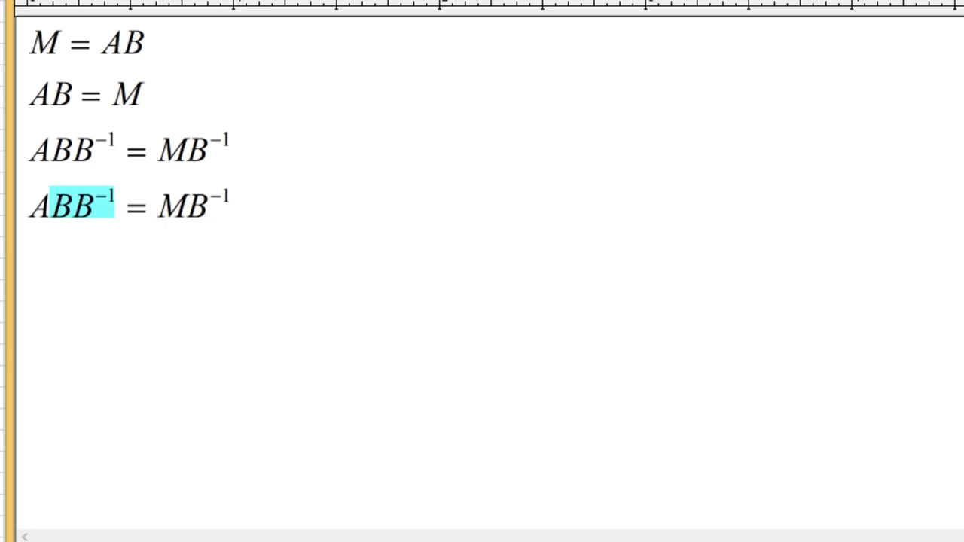
key("Delete")
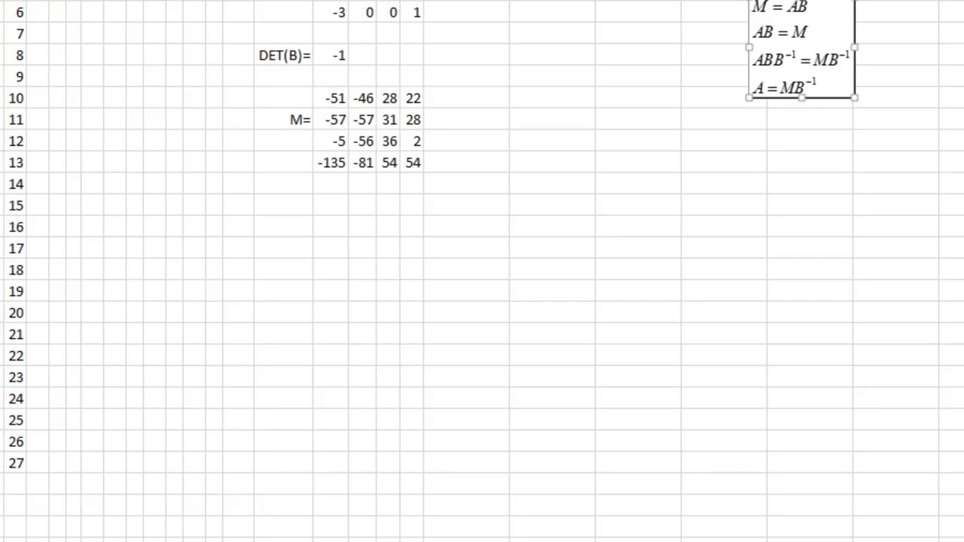
- Move the derivation equation up under the B matrix equation and nudge both into alignment
left_click(878, 165)
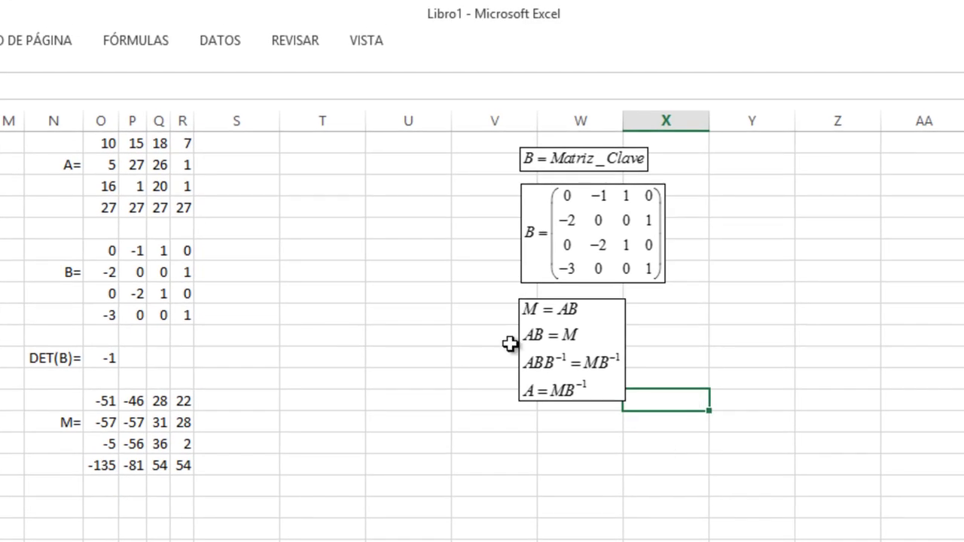
left_click(531, 314)
left_click_drag(532, 314, 536, 305)
left_click_drag(539, 248, 544, 246)
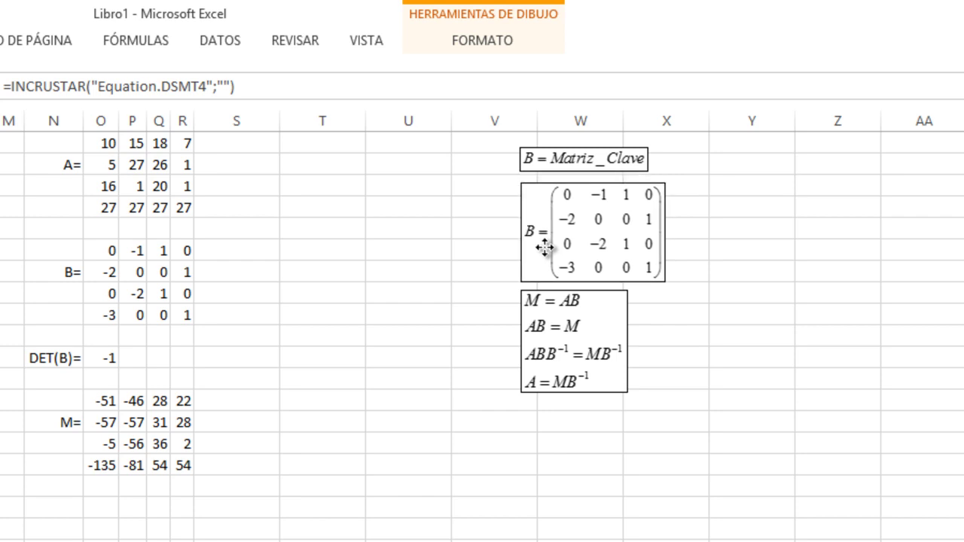
left_click(650, 376)
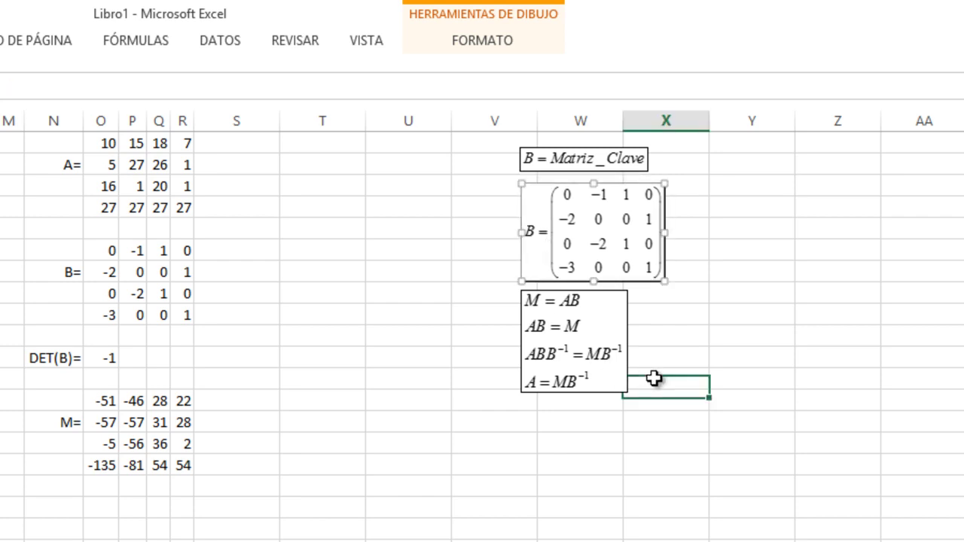
left_click(602, 246)
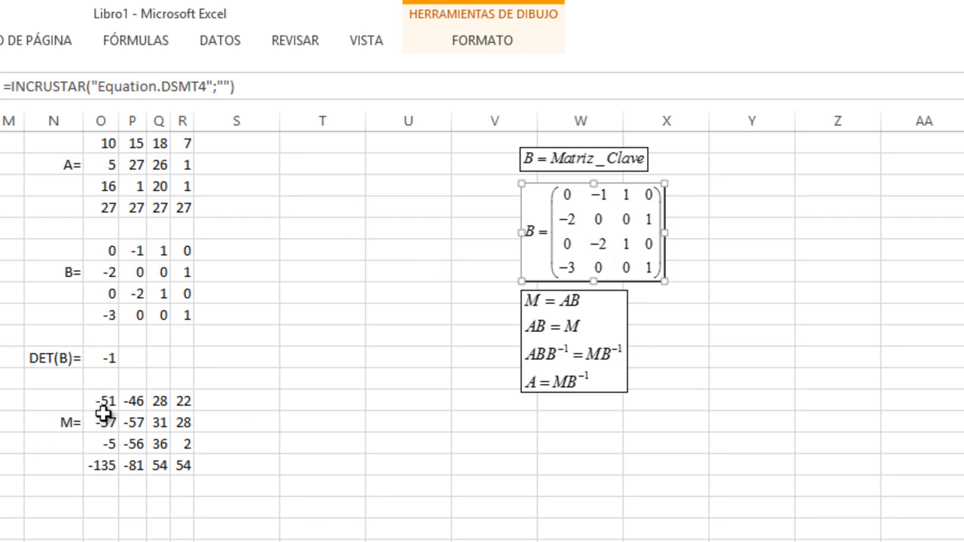
mouse_move(105, 405)
left_mouse_down()
mouse_move(131, 454)
mouse_move(181, 461)
left_mouse_up()
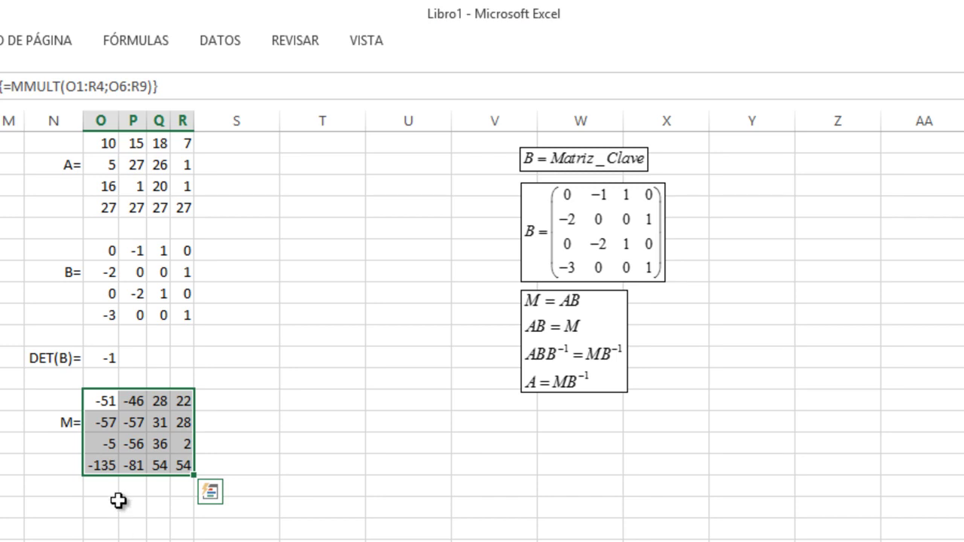
left_click(133, 528)
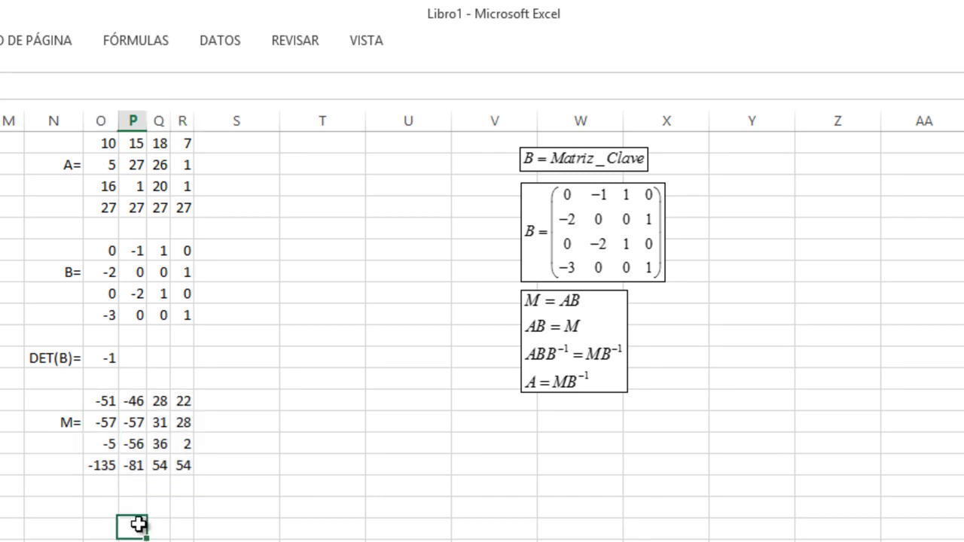
left_click_drag(106, 402, 189, 463)
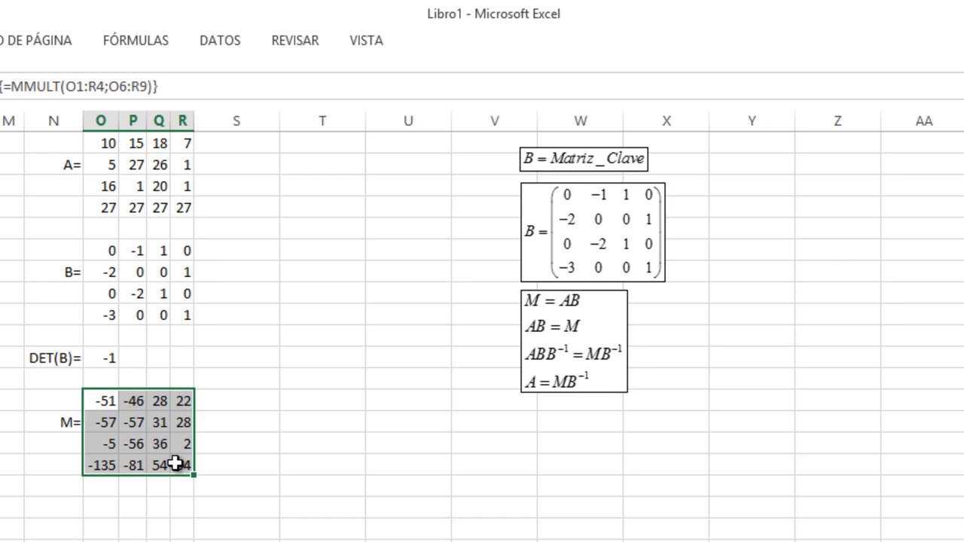
left_click(547, 387)
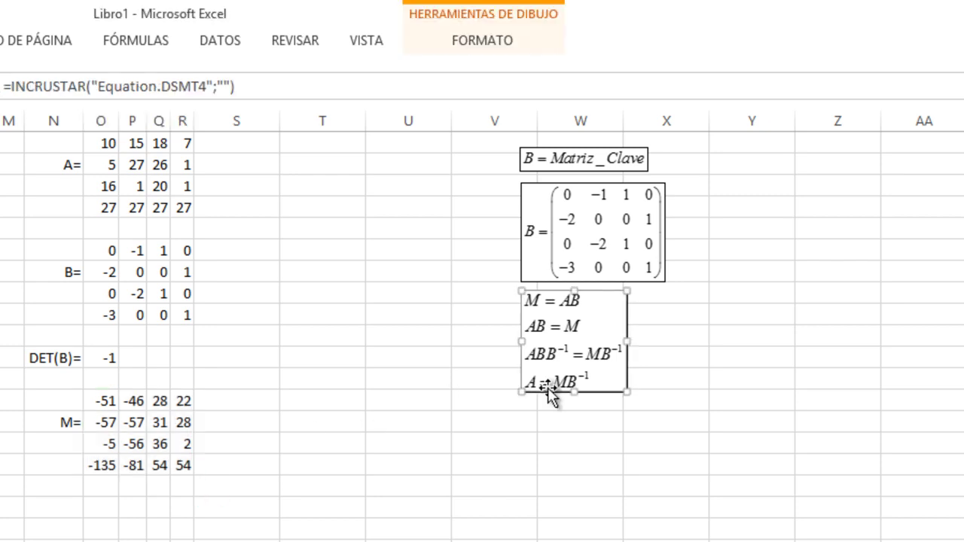
left_click(117, 265)
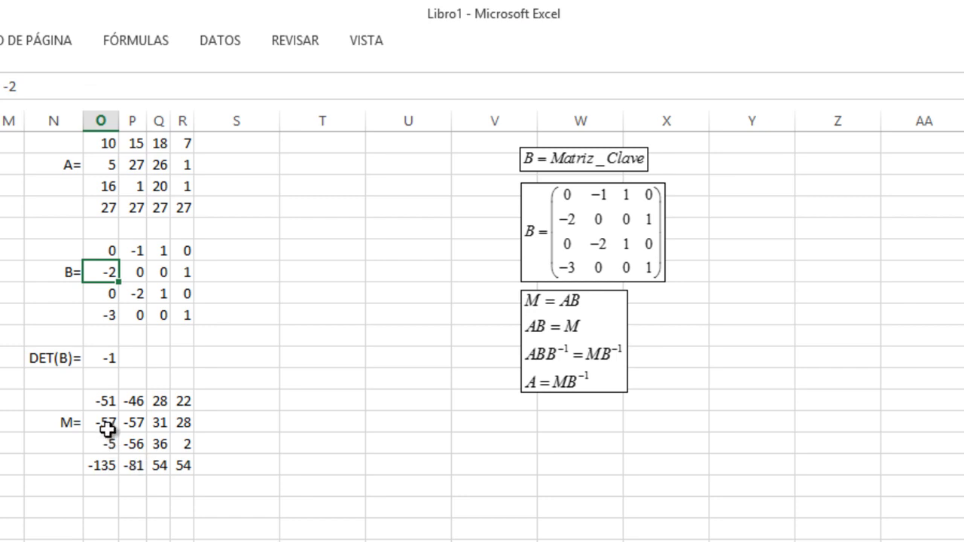
left_click(133, 274)
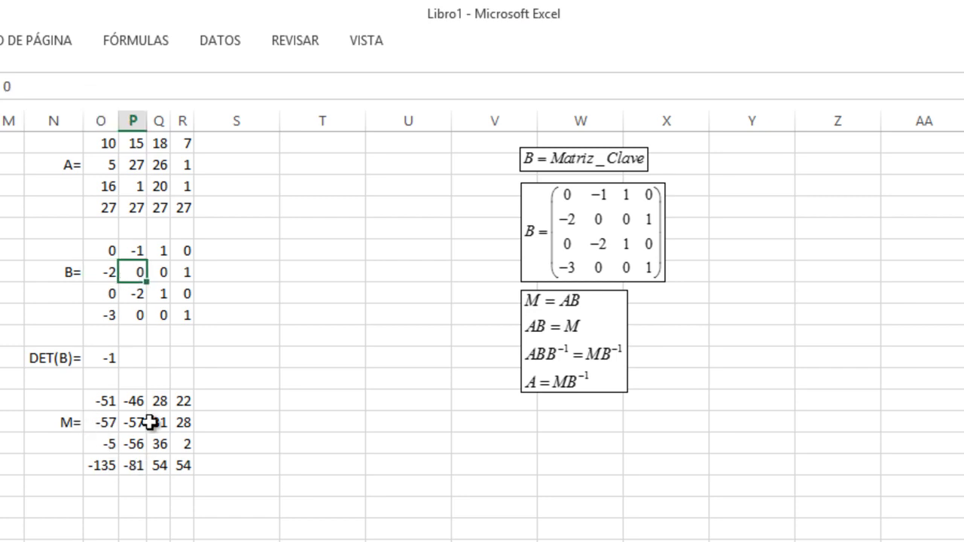
left_click(139, 167)
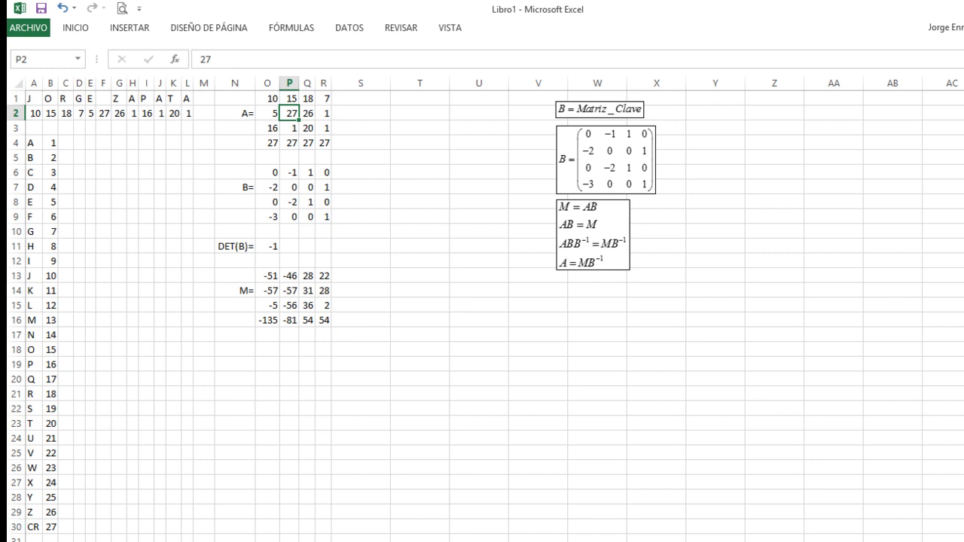
left_click(302, 293)
left_click_drag(263, 275, 323, 322)
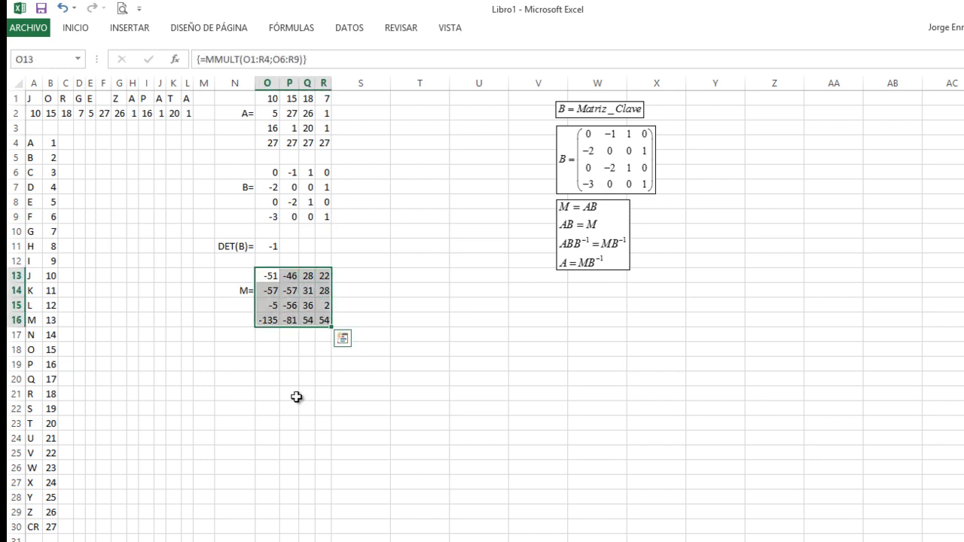
left_click(241, 367)
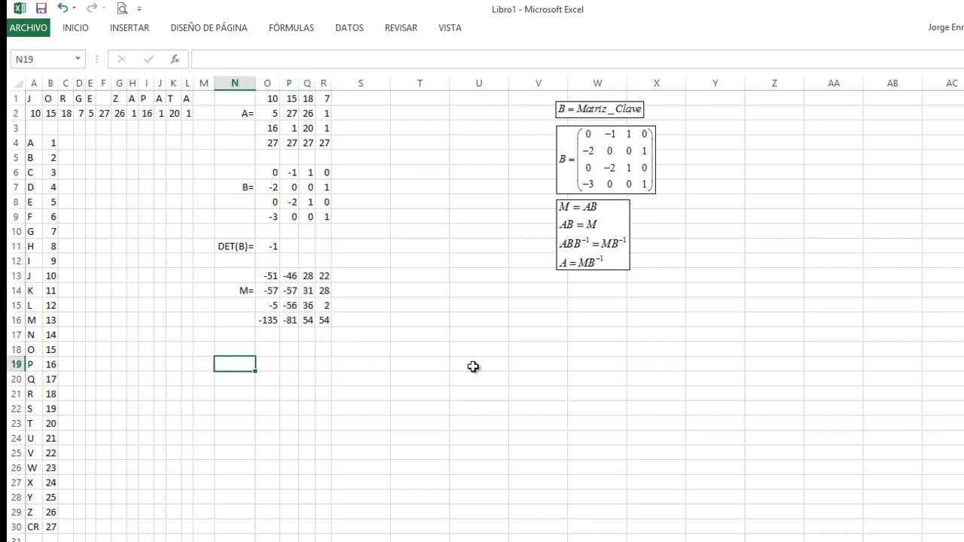
- Enter the label B⁻¹= in N19, formatting the -1 as superscript
type("B-1=")
key("Left")
key("Right")
key("F2")
key("Left")
key("shift+Left")
key("shift+Left")
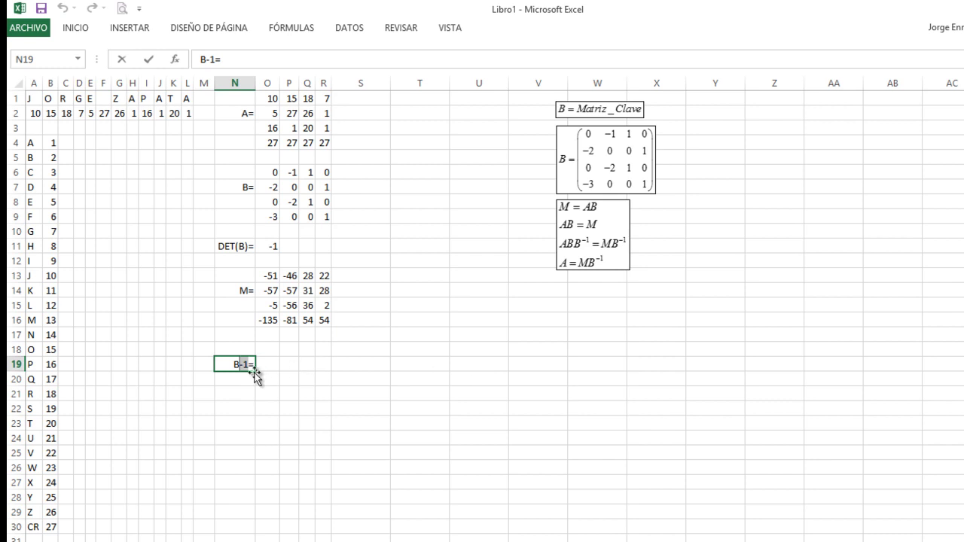
right_click(241, 362)
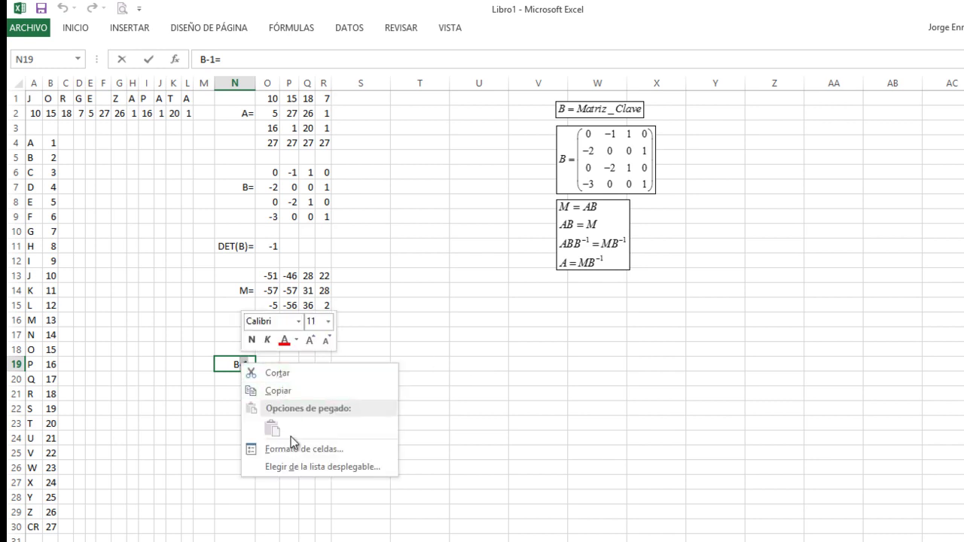
left_click(290, 444)
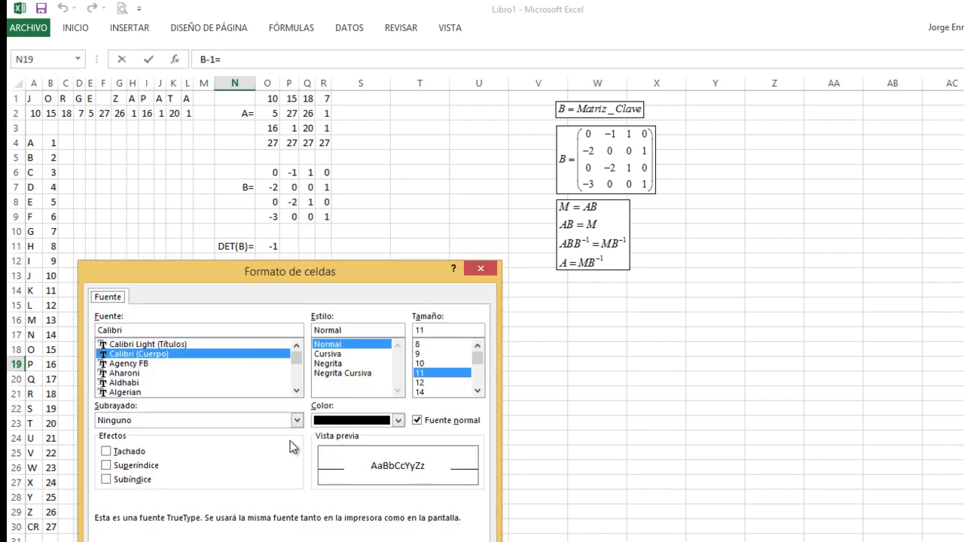
left_click(111, 464)
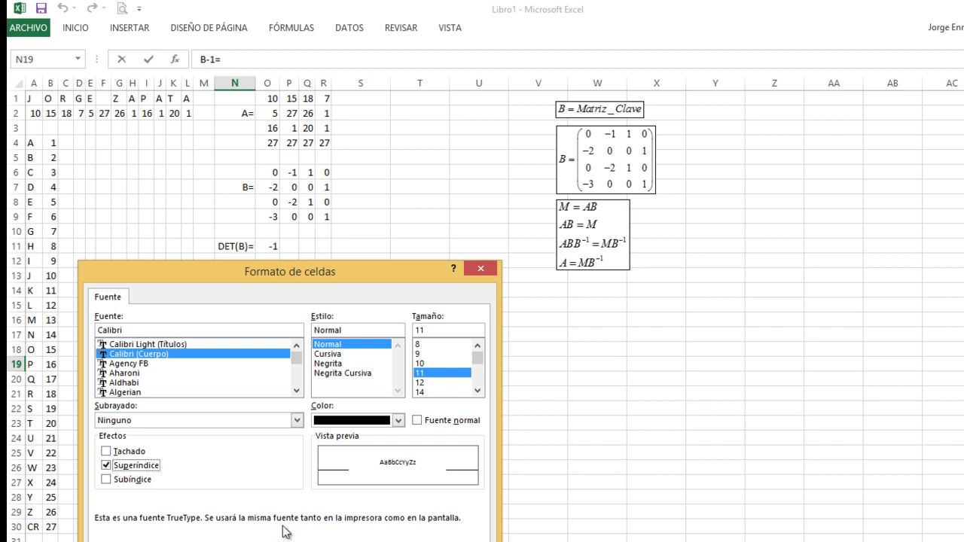
key("Return")
left_click(267, 368)
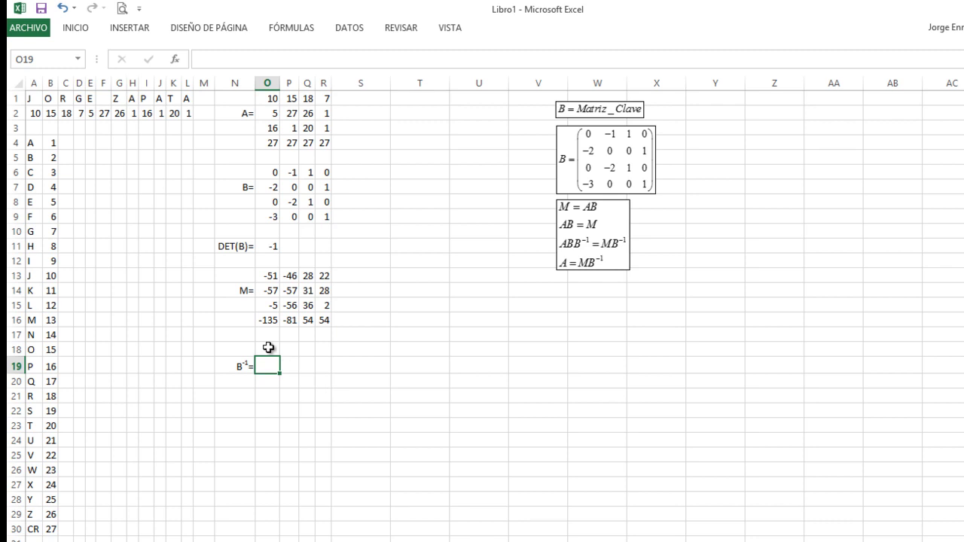
left_click(267, 350)
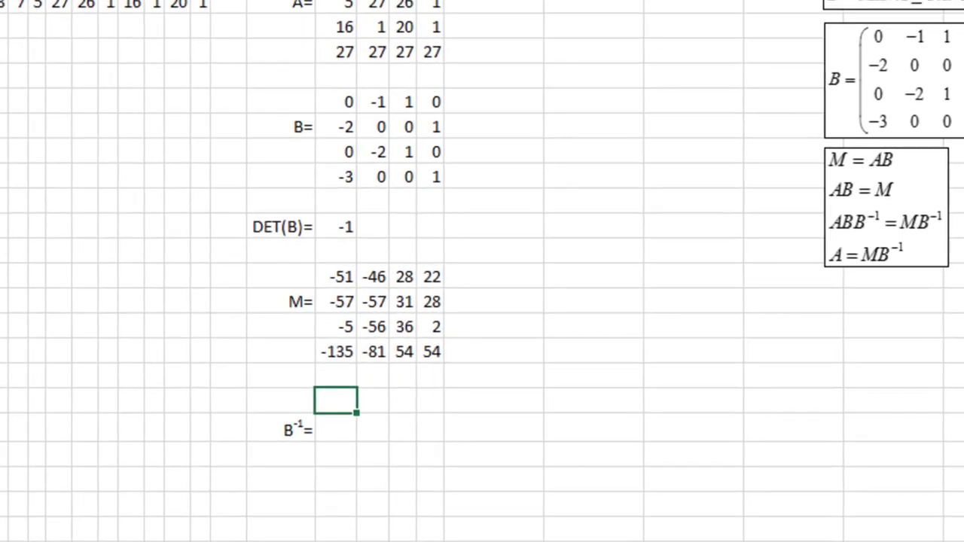
- Enter =MINVERSA(O6:R9) in O18 to get the inverse of matrix B
type("=mi")
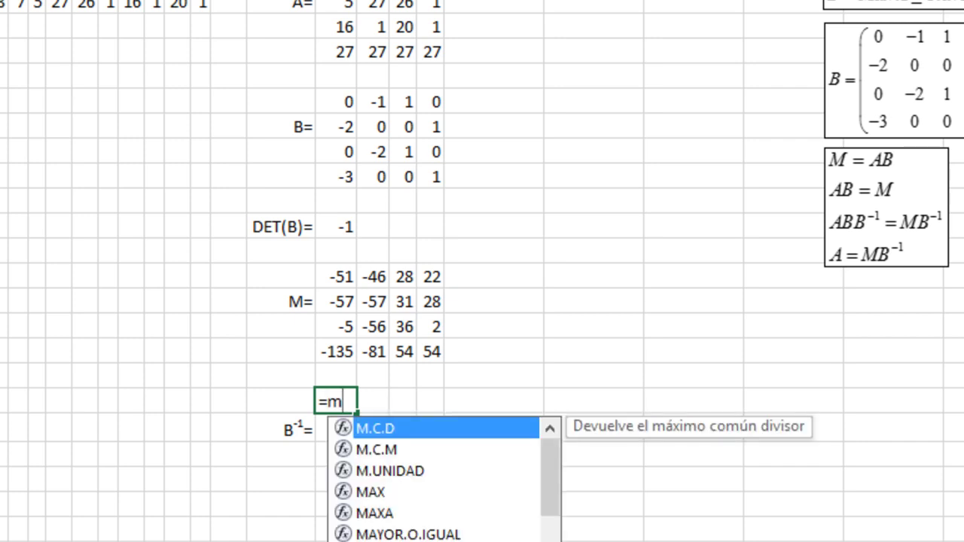
type("n")
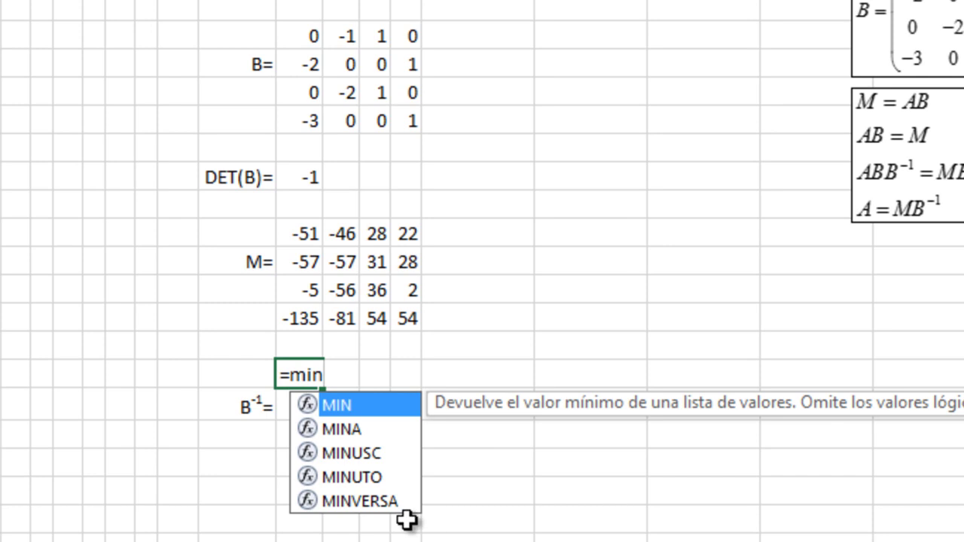
left_click(351, 503)
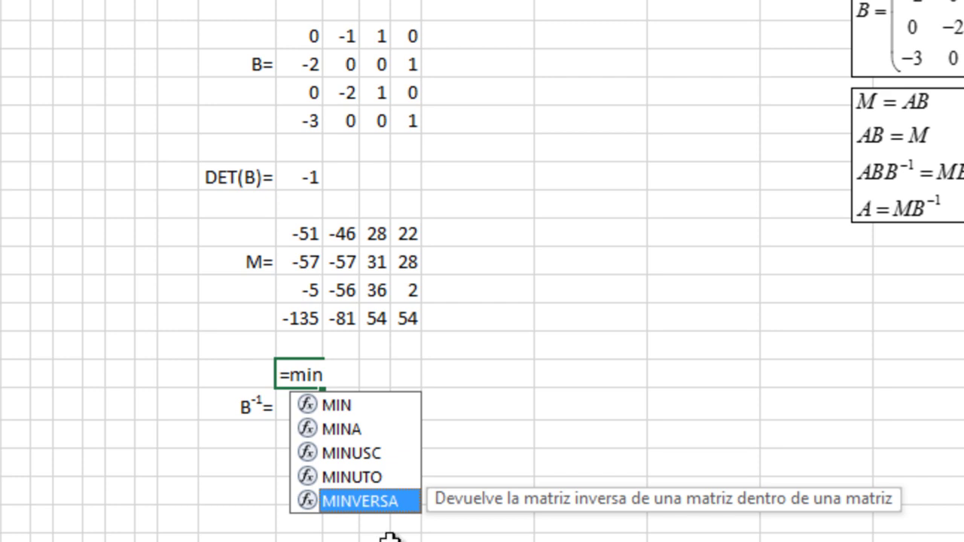
key("Tab")
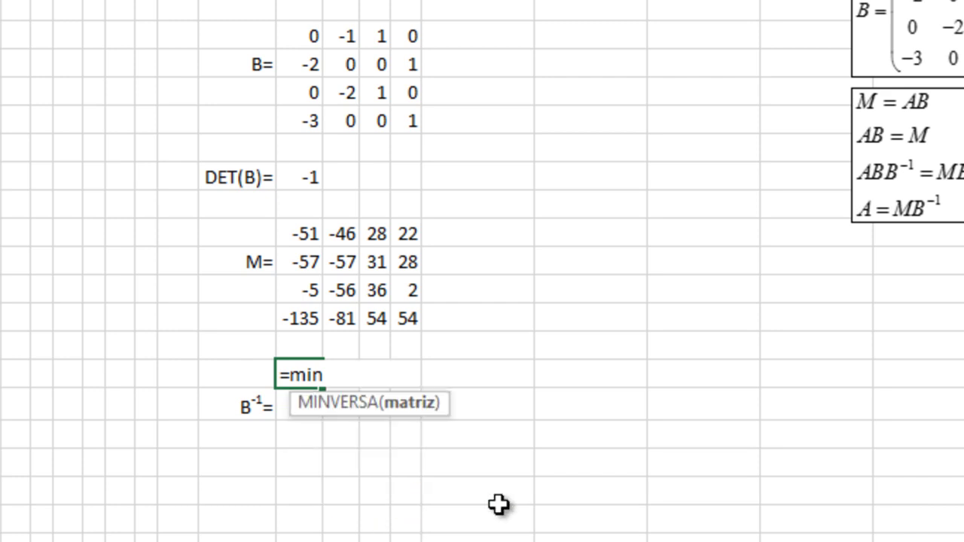
left_click_drag(299, 46, 406, 118)
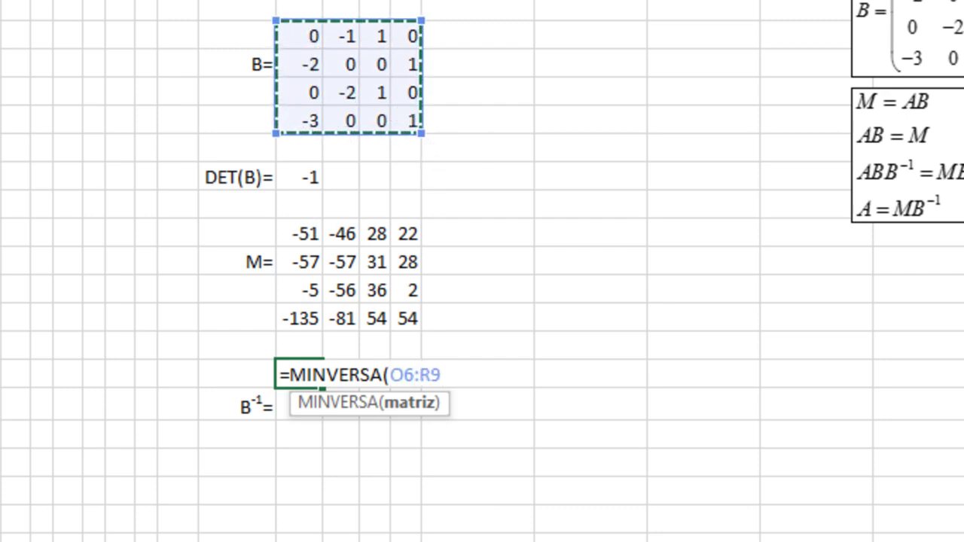
type(")")
key("Return")
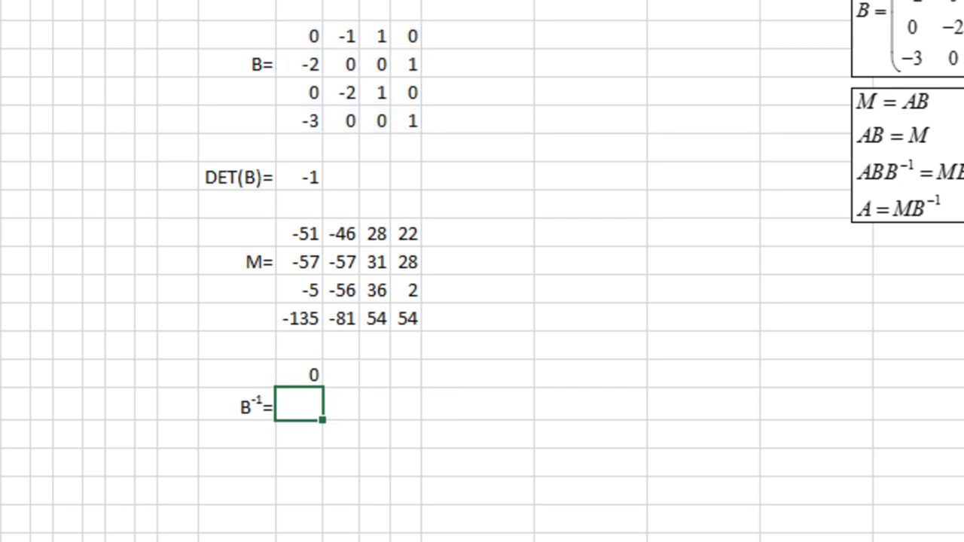
- Re-enter =MINVERSA(O6:R9) as an array formula across O18:R21
left_click(299, 375)
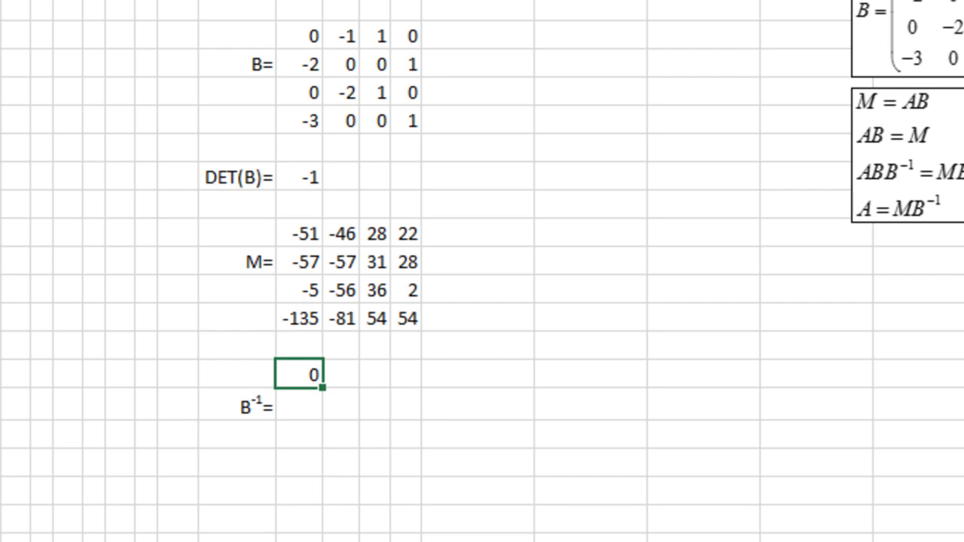
key("shift+Right")
key("shift+Right")
key("shift+Right")
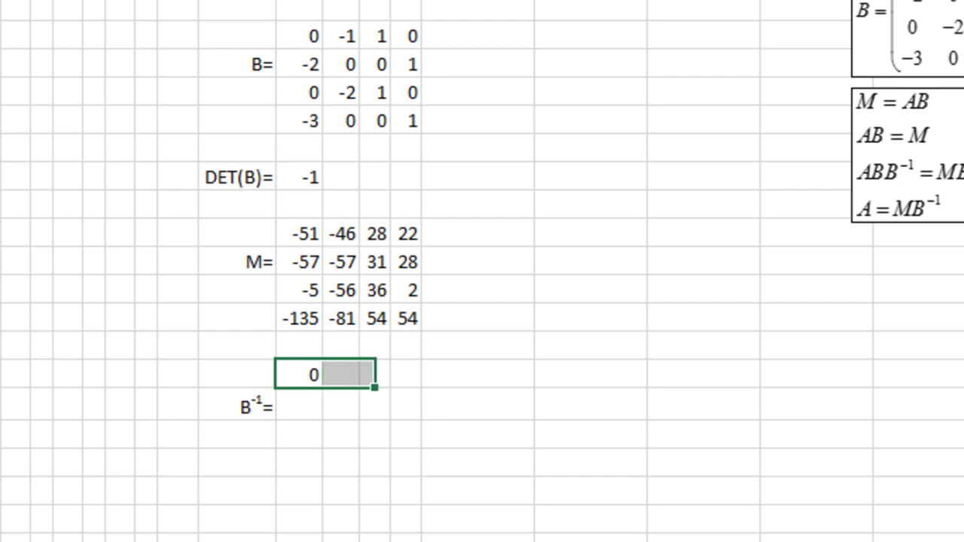
key("shift+Down")
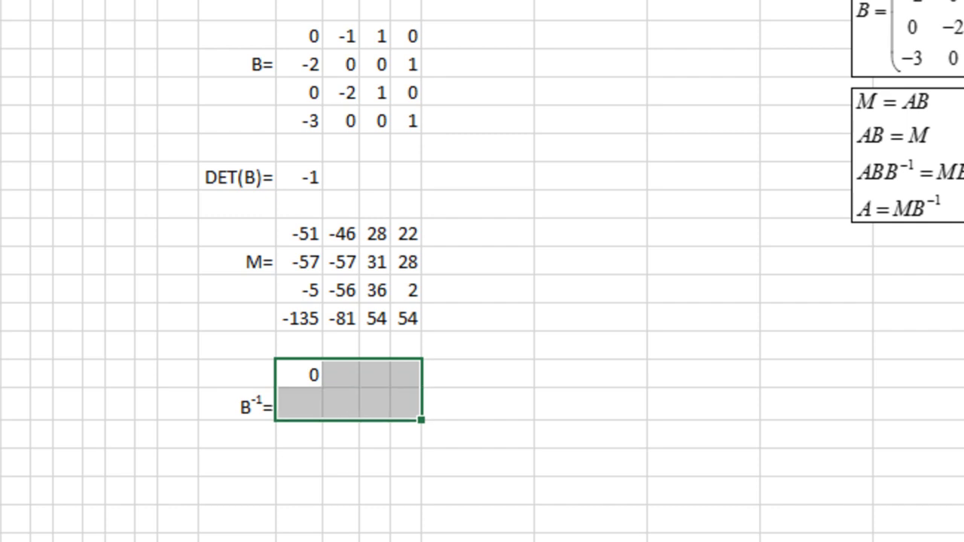
key("shift+Down")
key("shift+Down")
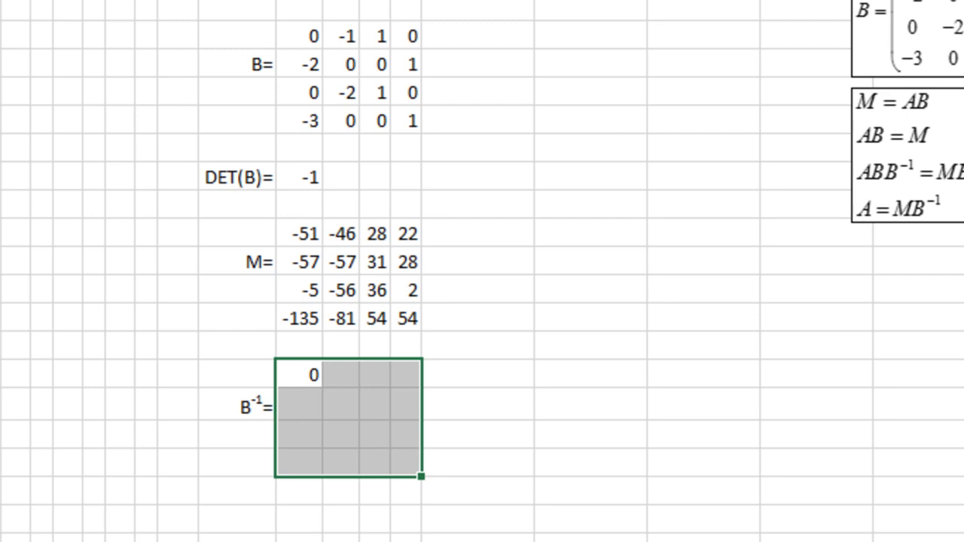
type("=MINVERSA(O6:R9)")
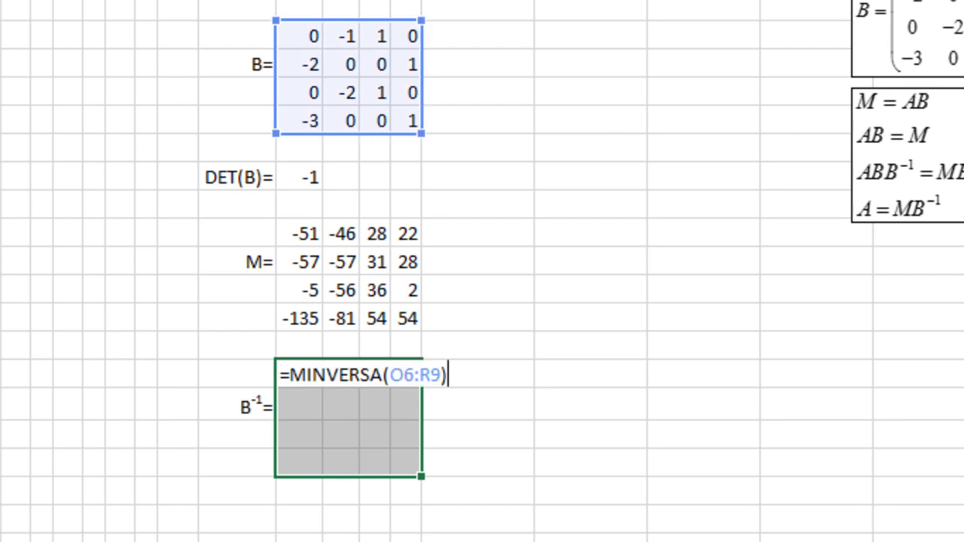
key("ctrl+shift+Return")
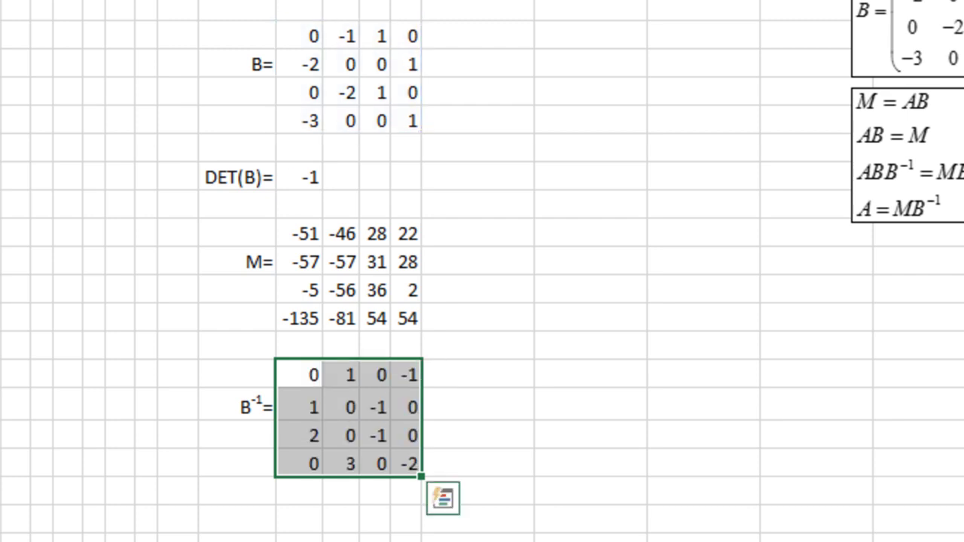
key("Down")
key("Down")
key("Down")
key("Down")
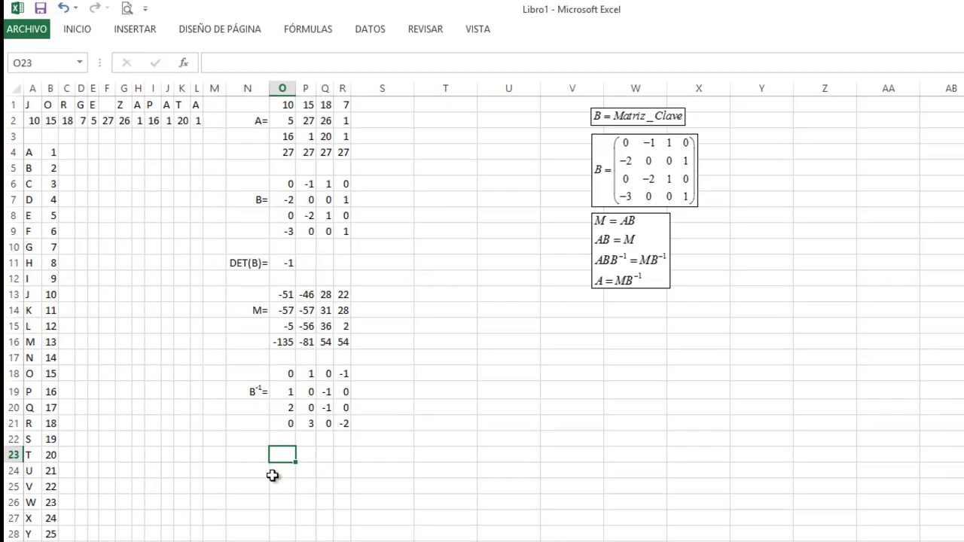
- Type the label A= in N24
left_click(255, 473)
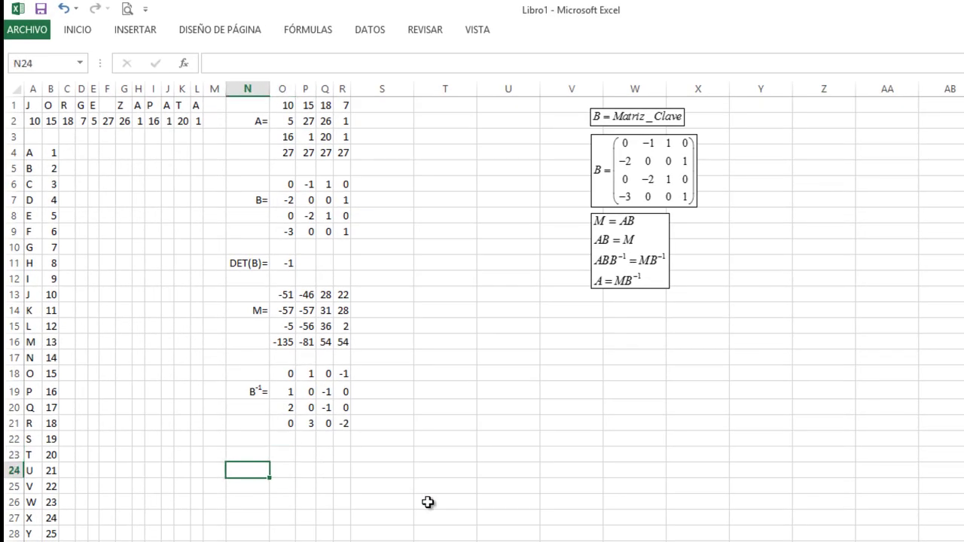
type("a")
key("BackSpace")
type("A=")
key("Tab")
- Enter =MMULT(O13:R16;O18:R21) in O23, returning 10
key("Up")
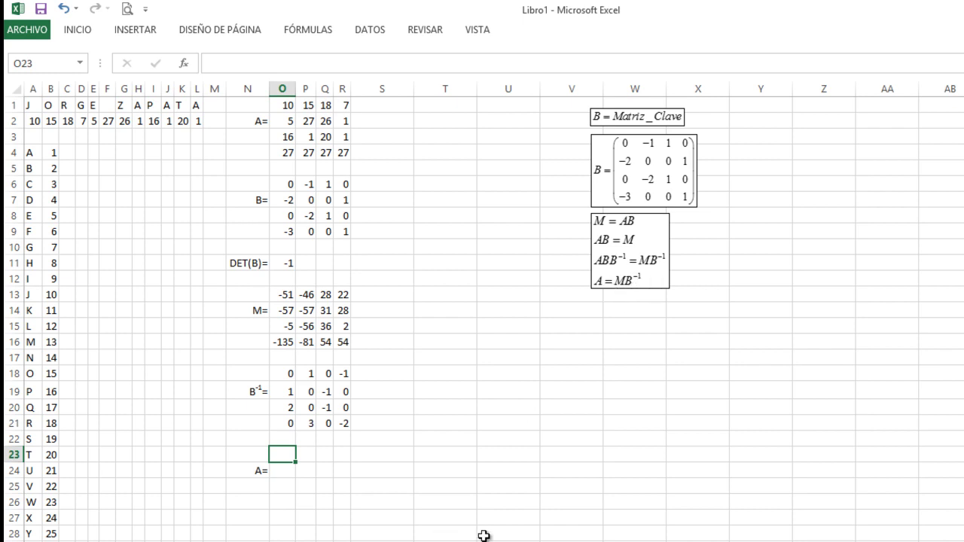
type("=MM")
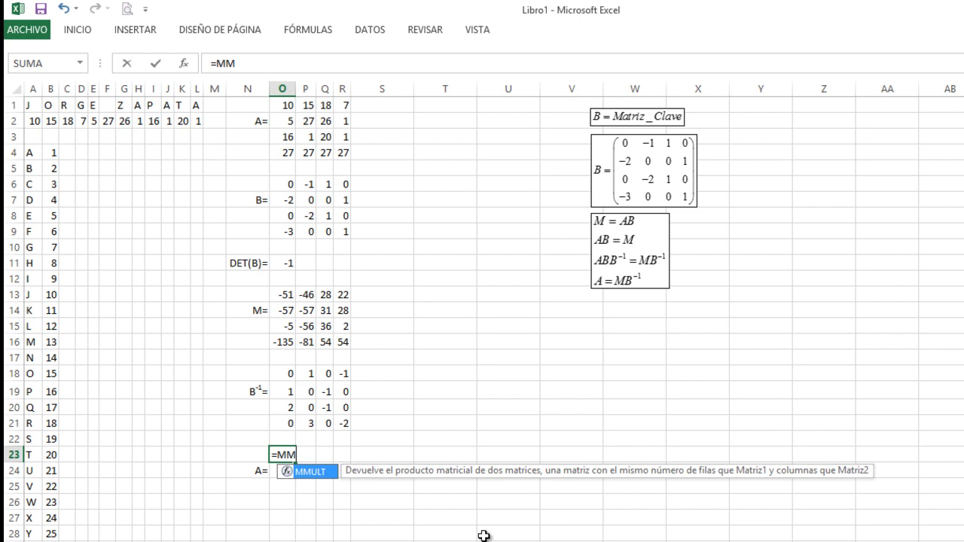
key("Tab")
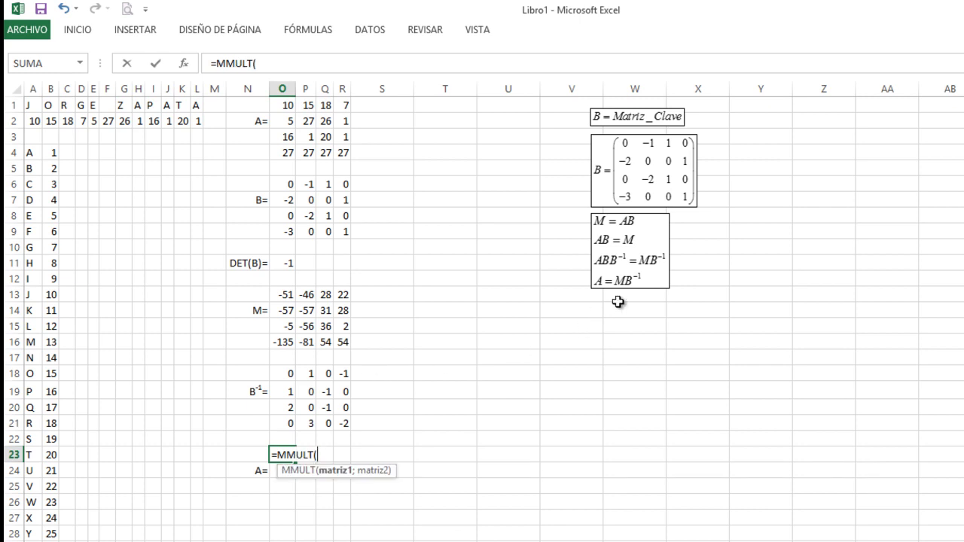
left_click_drag(280, 297, 343, 345)
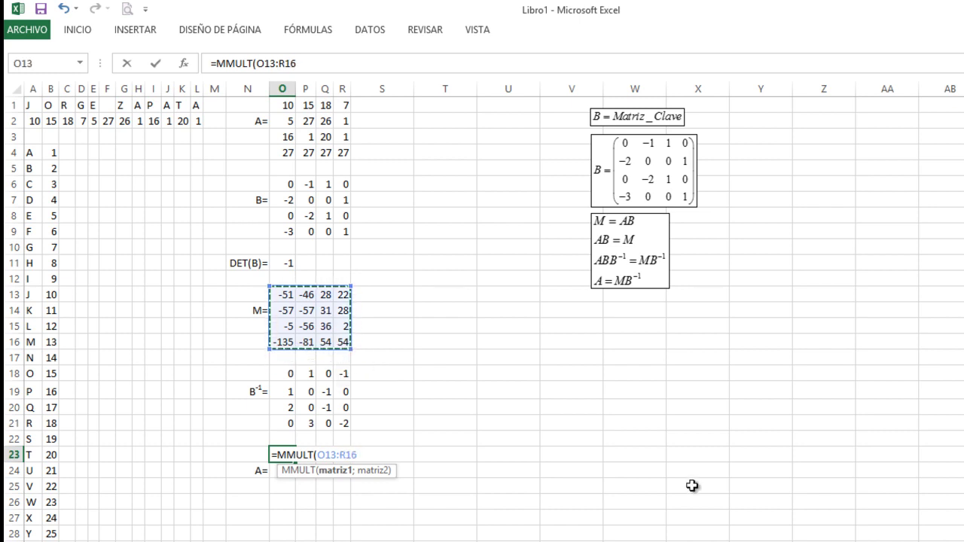
type(";")
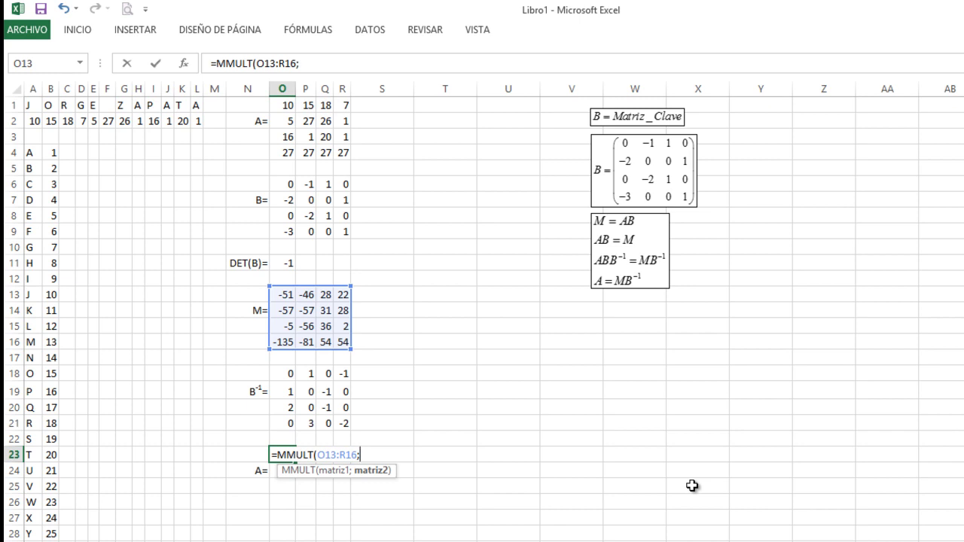
left_click_drag(274, 370, 343, 423)
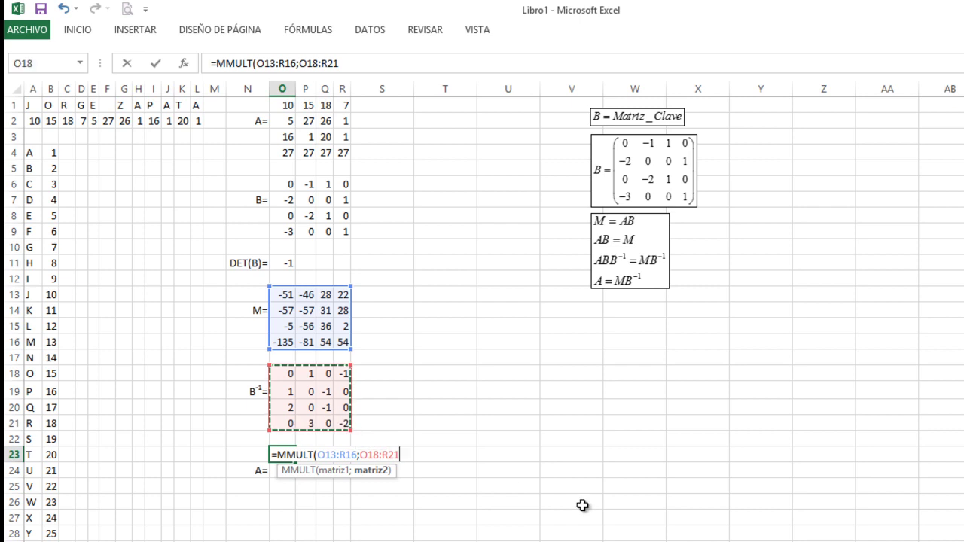
type(")")
key("Return")
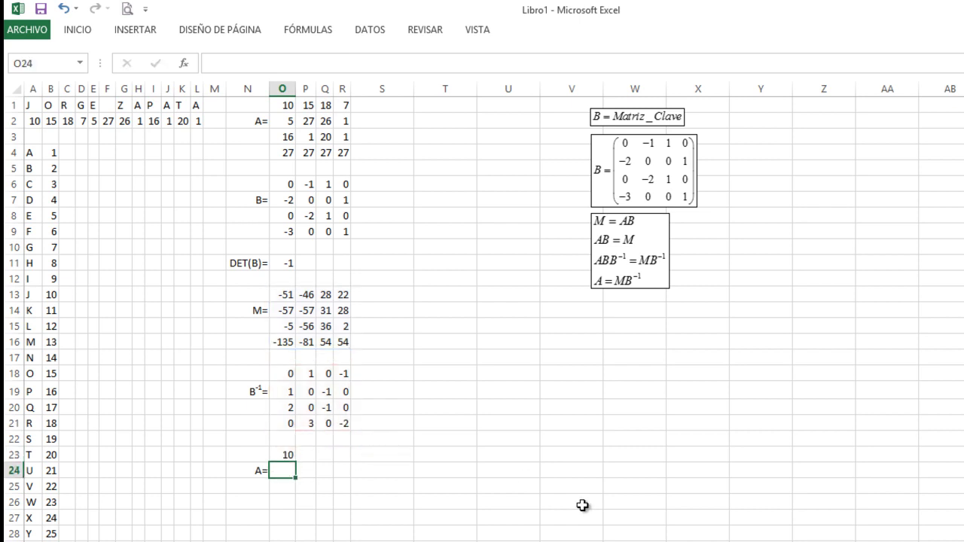
left_click(283, 454)
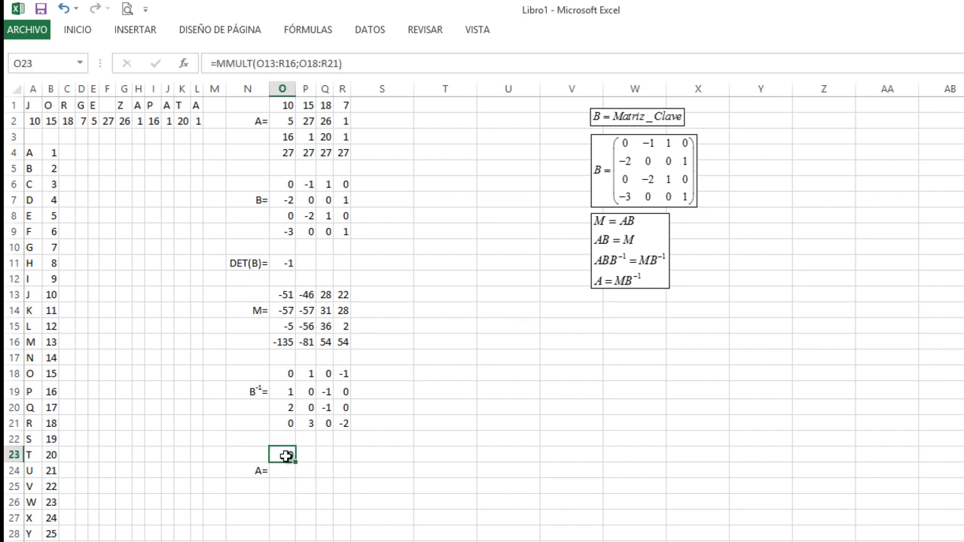
- Re-enter =MMULT(O13:R16;O18:R21) as an array over O23:R26, reproducing A (10 15 18 7 … 27 27 27 27)
left_click(289, 106)
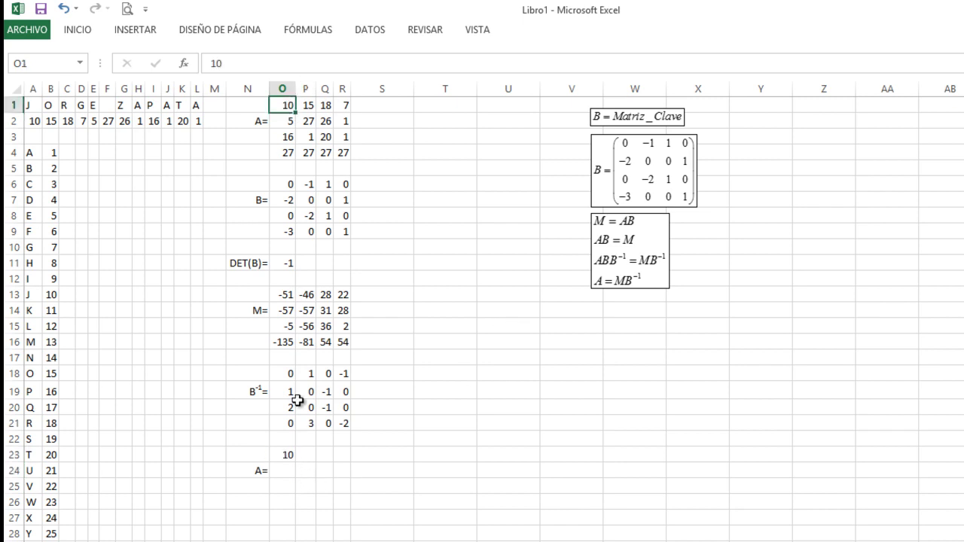
left_click(282, 454)
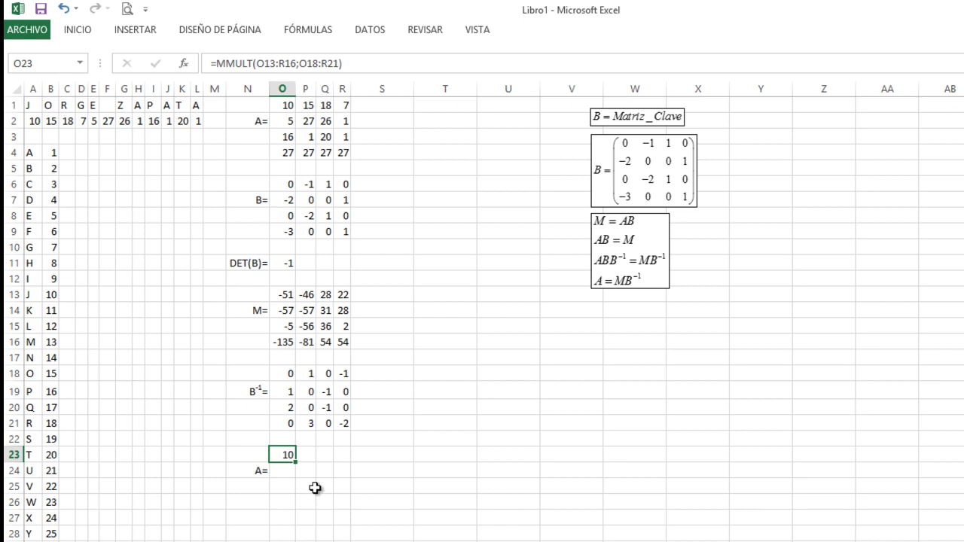
left_click(338, 468)
key("Up")
key("Left")
key("Left")
key("Left")
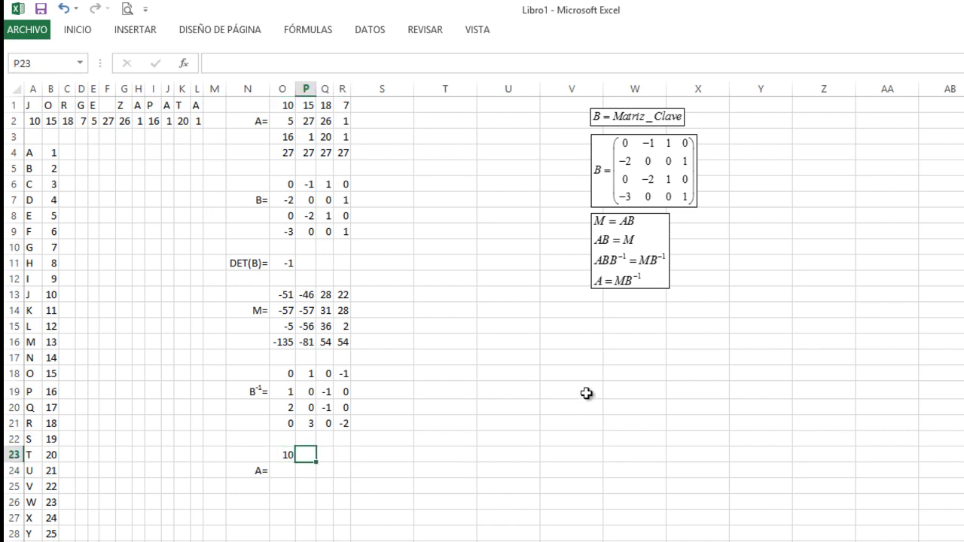
key("shift+Right")
key("shift+Right")
key("shift+Right")
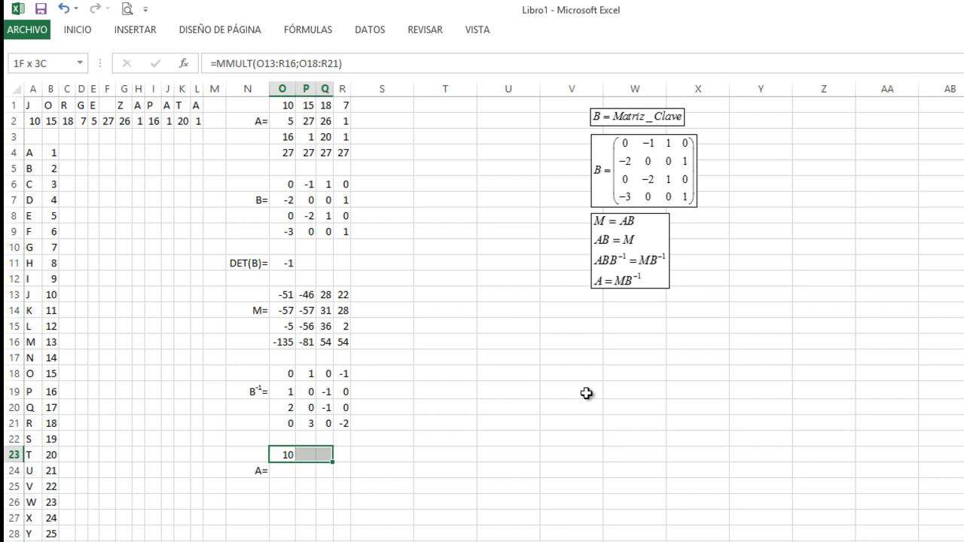
key("shift+Down")
key("shift+Down")
key("shift+Down")
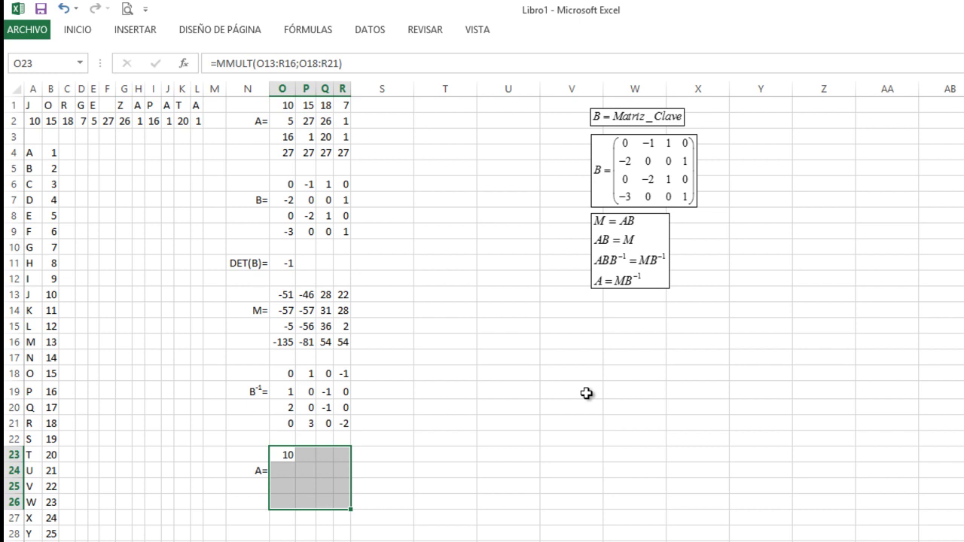
key("F2")
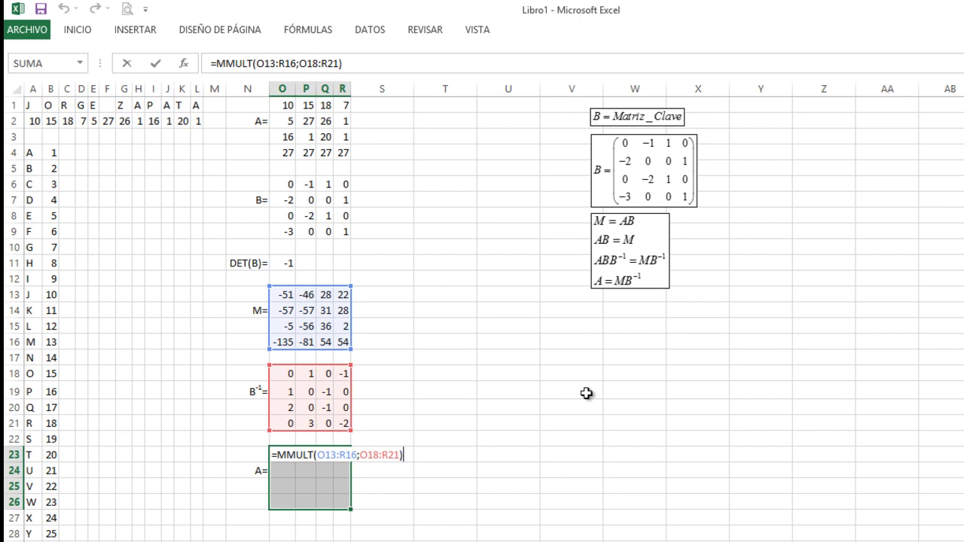
key("ctrl+shift+Return")
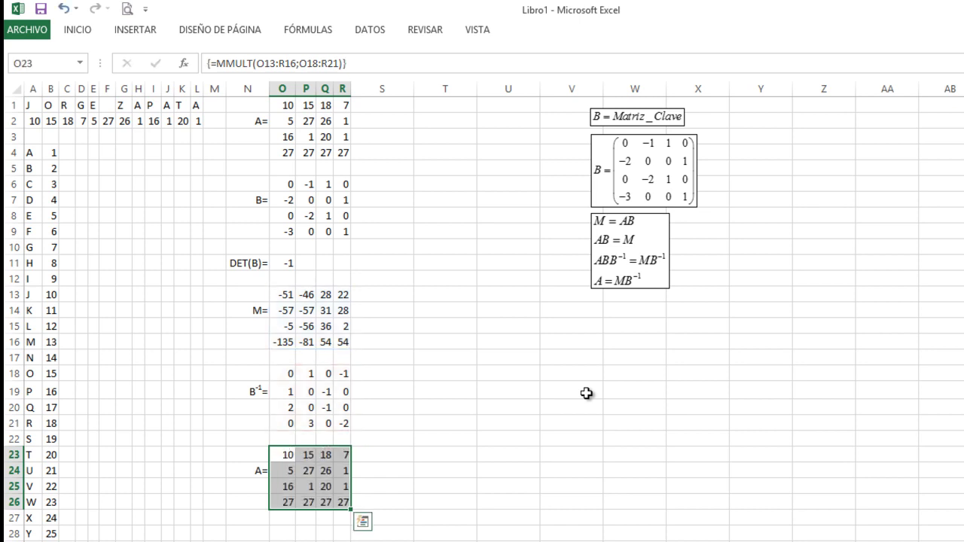
left_click(367, 466)
left_click_drag(286, 452, 347, 506)
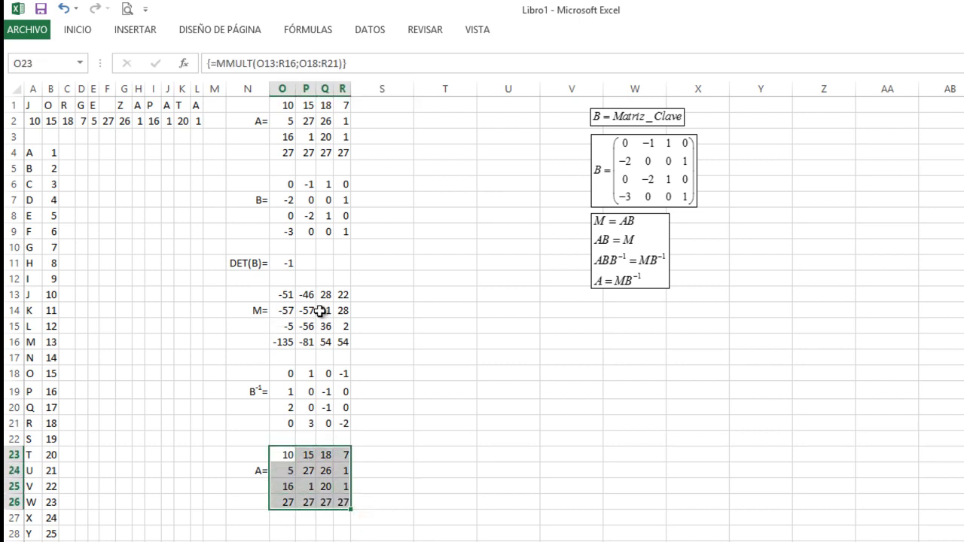
left_click(309, 314)
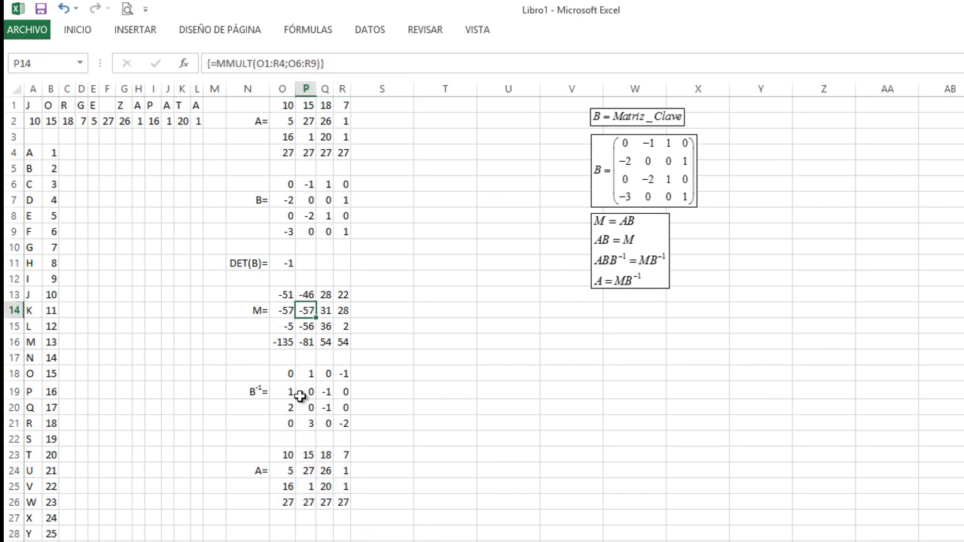
left_click(300, 397)
left_click(292, 474)
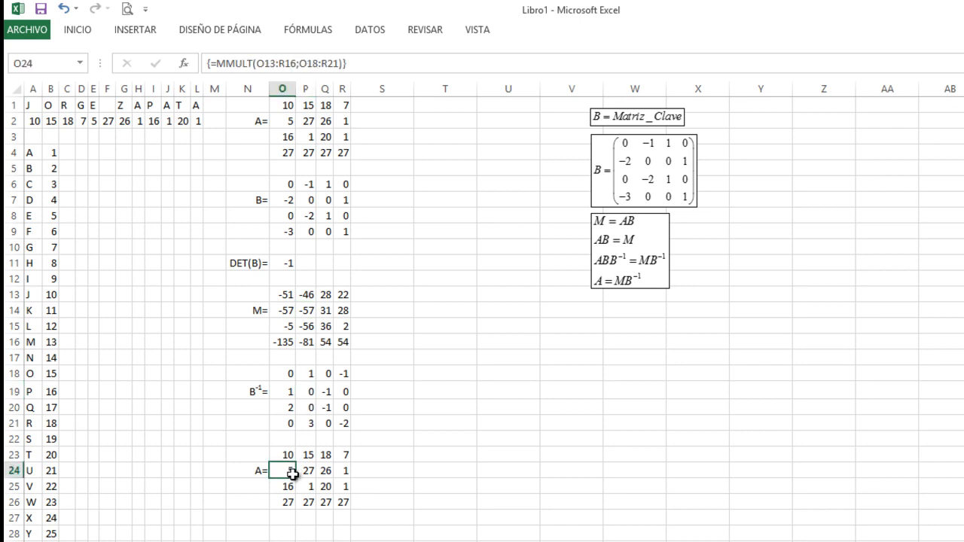
left_click_drag(284, 103, 339, 156)
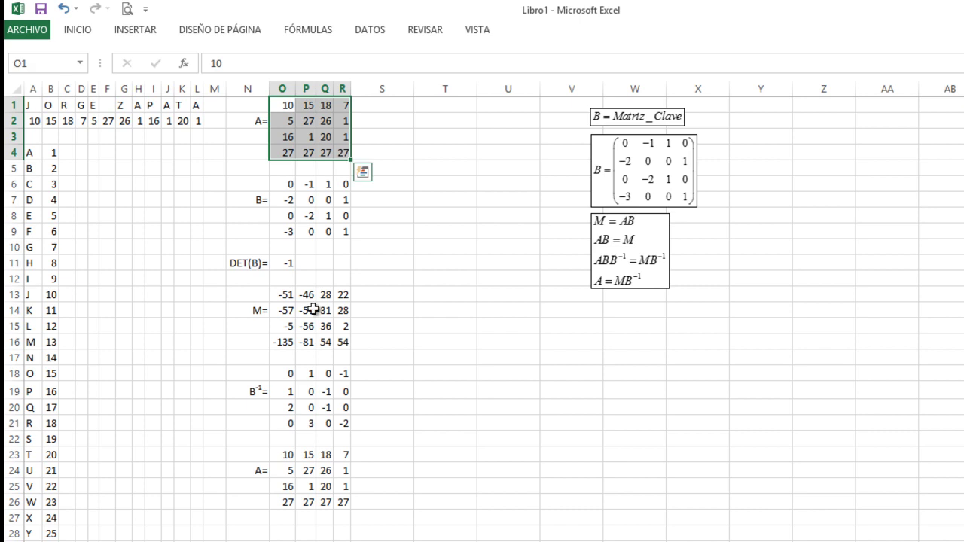
left_click_drag(286, 456, 339, 501)
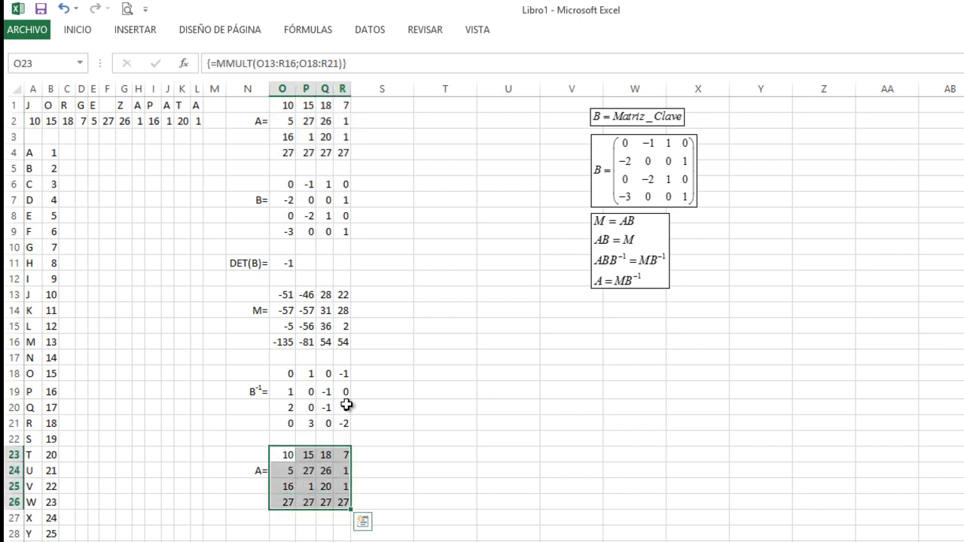
left_click(303, 458)
left_click(286, 452)
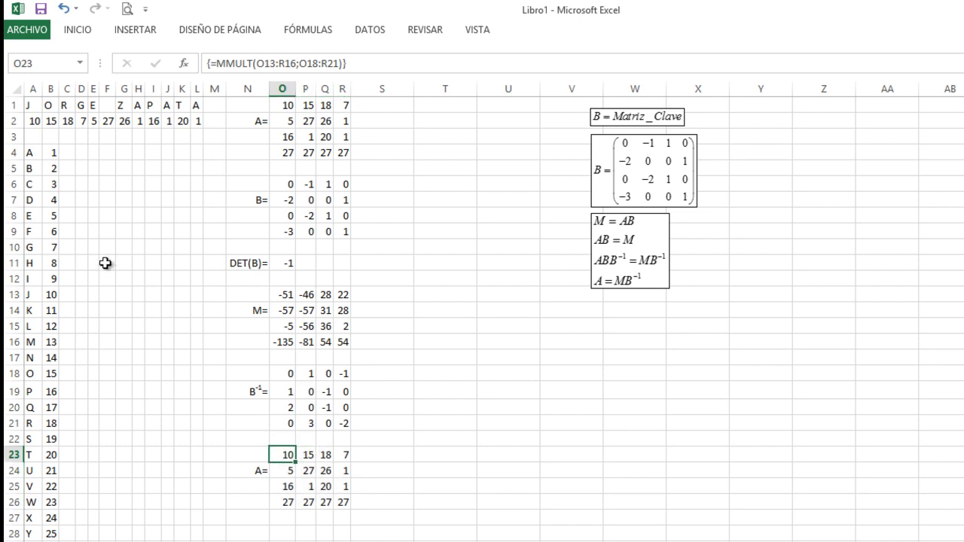
left_click(49, 295)
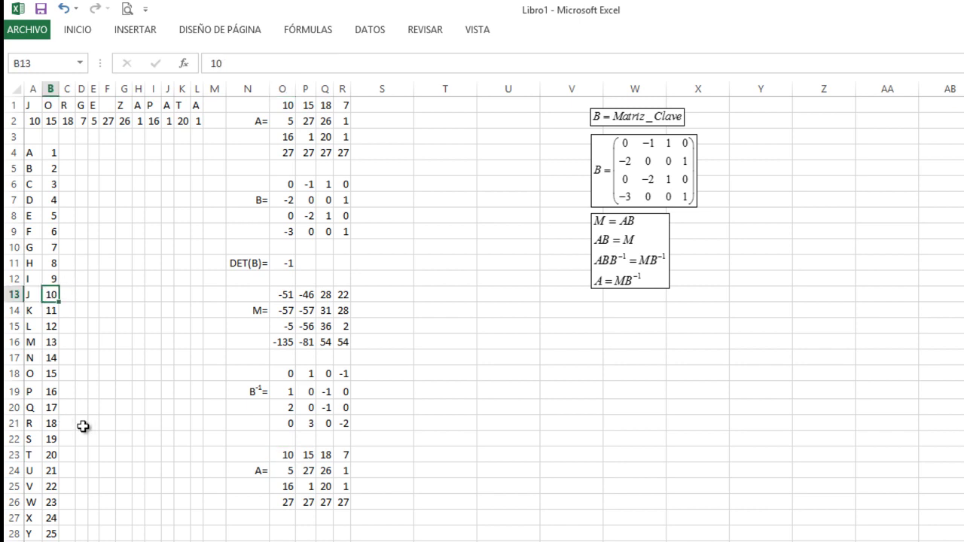
left_click(307, 456)
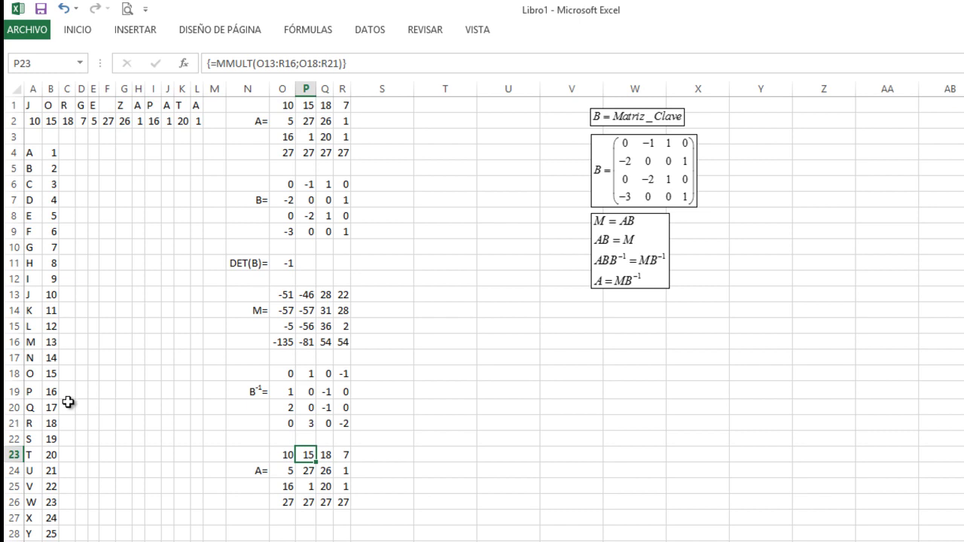
left_click(288, 471)
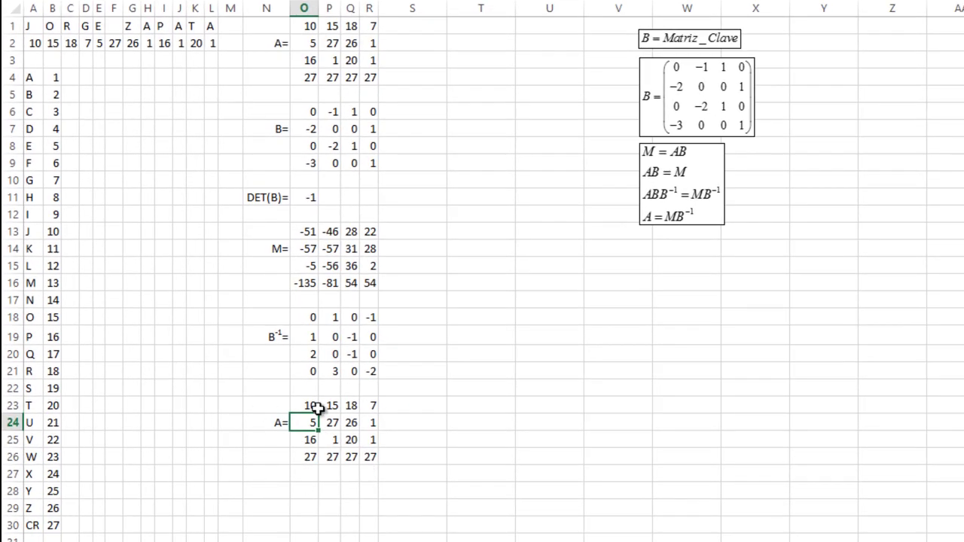
- Type the label DECIFRA= in N29, correcting typos along the way
left_click(273, 506)
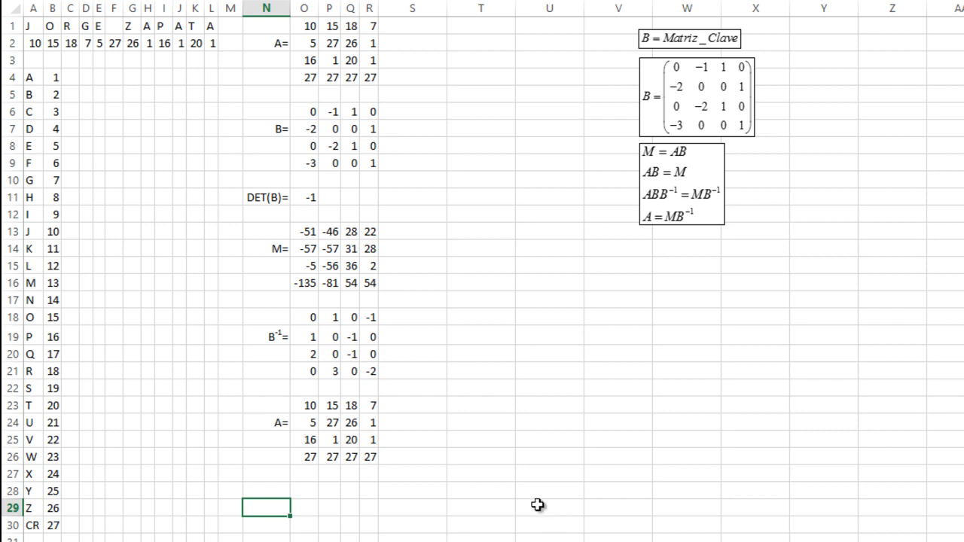
type("DESEN")
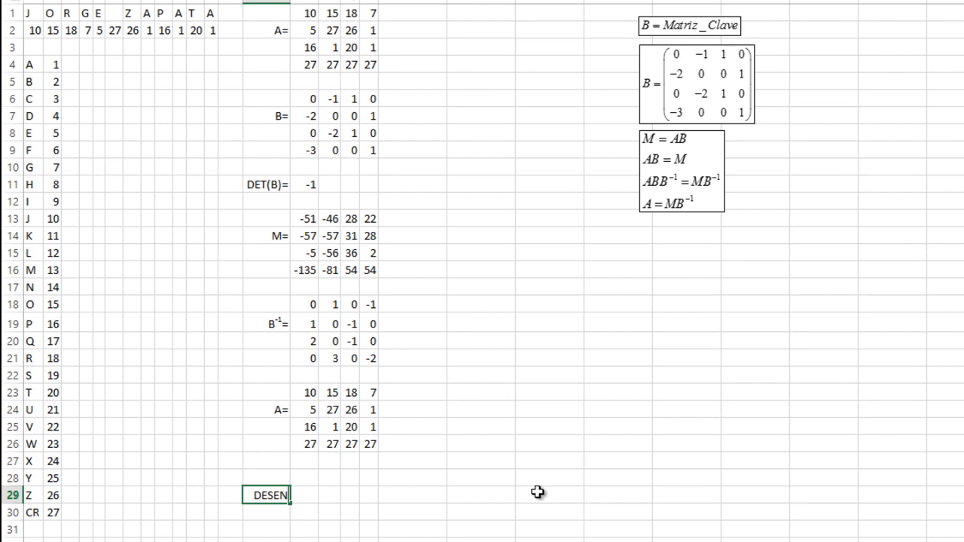
type("CRIP")
key("Left")
key("Left")
key("Left")
key("Left")
key("Left")
key("Left")
key("Left")
key("Left")
key("Delete")
key("Delete")
key("Delete")
key("Delete")
key("End")
type("(a)")
key("BackSpace")
key("BackSpace")
type("A")
type(")")
key("BackSpace")
key("BackSpace")
key("BackSpace")
key("BackSpace")
type("CIFRA=")
key("Return")
- Begin a new entry with = in O28
key("Up")
key("Up")
key("Up")
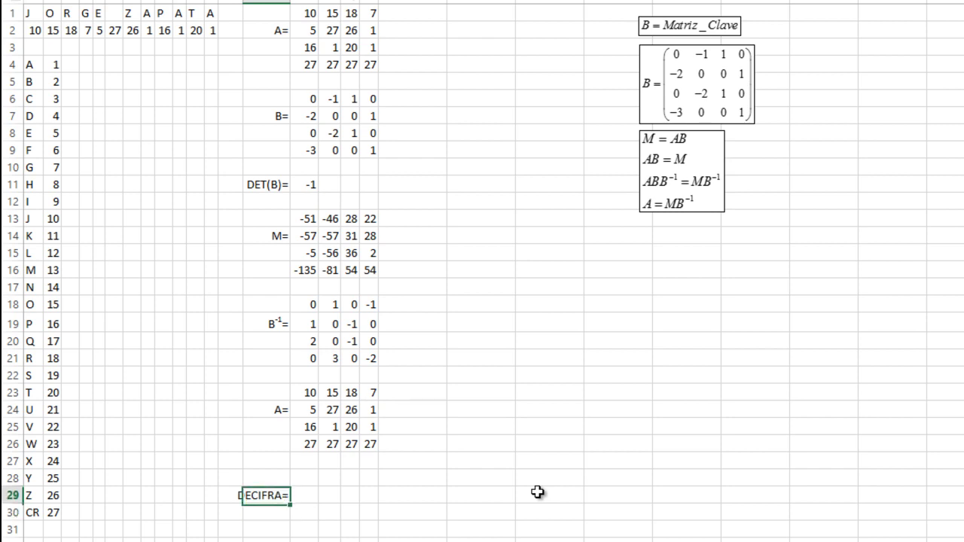
key("Right")
key("Down")
type("=")
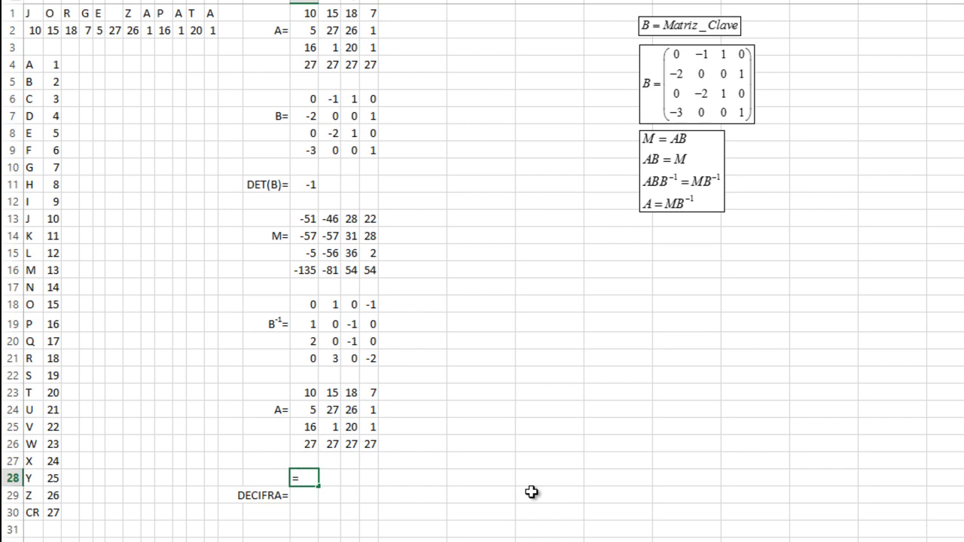
- Try a formula combining the letter list with the first code value, then undo the error
left_click_drag(28, 65, 12, 512)
type("+")
left_click(76, 64)
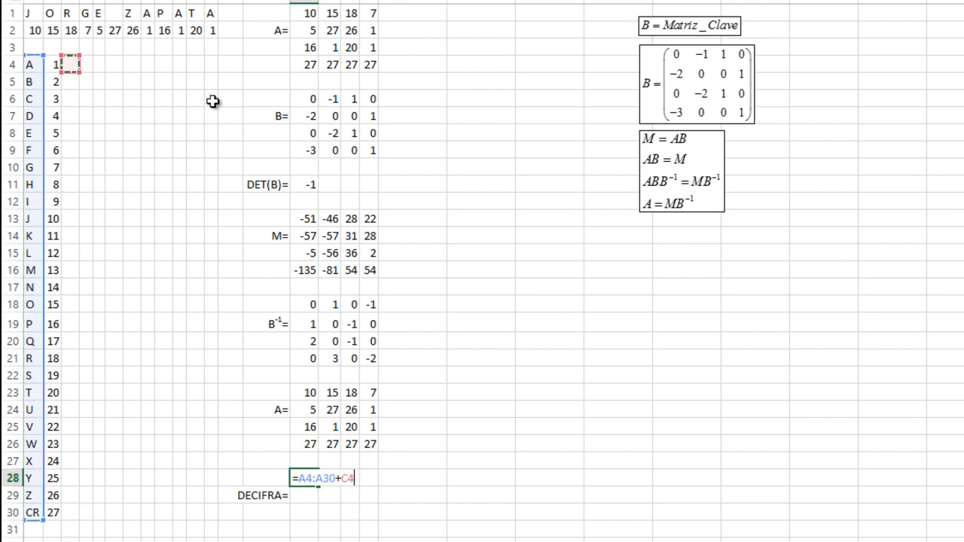
key("Return")
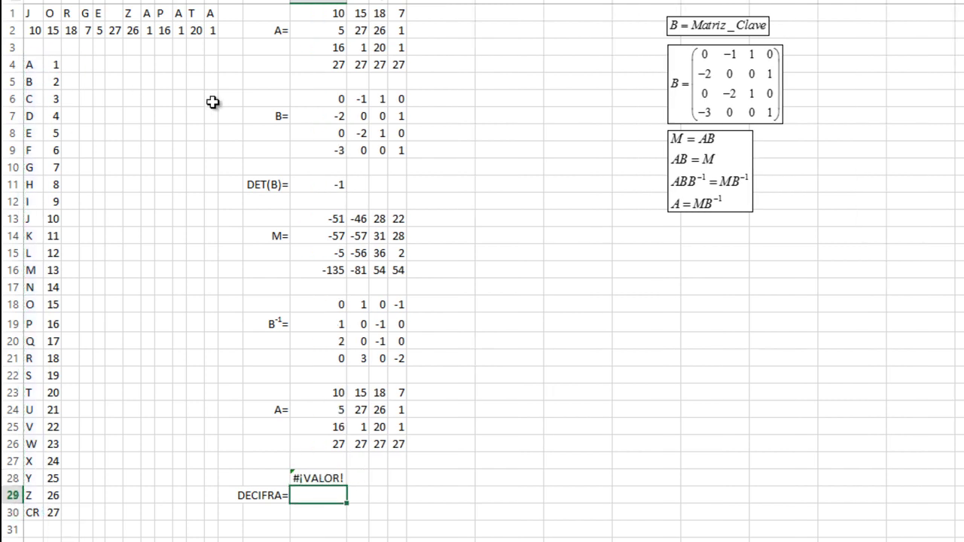
key("ctrl+z")
- Copy the letters A4:A30 (A to CR) into C4:C30 beside their code numbers
key("Left")
key("Left")
key("Left")
key("Left")
key("Left")
key("Left")
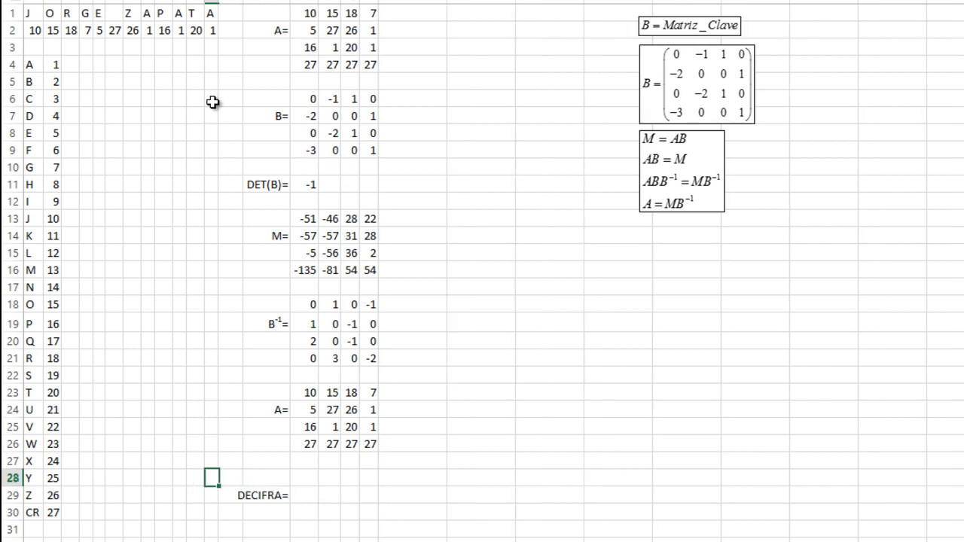
key("Up")
key("Up")
key("Up")
key("Up")
key("Up")
key("Up")
key("Up")
key("Up")
key("Up")
key("Up")
key("Up")
key("Up")
key("Up")
key("Up")
key("Up")
key("Up")
key("Up")
key("Up")
key("Up")
key("Up")
key("Up")
key("Up")
key("Up")
key("Up")
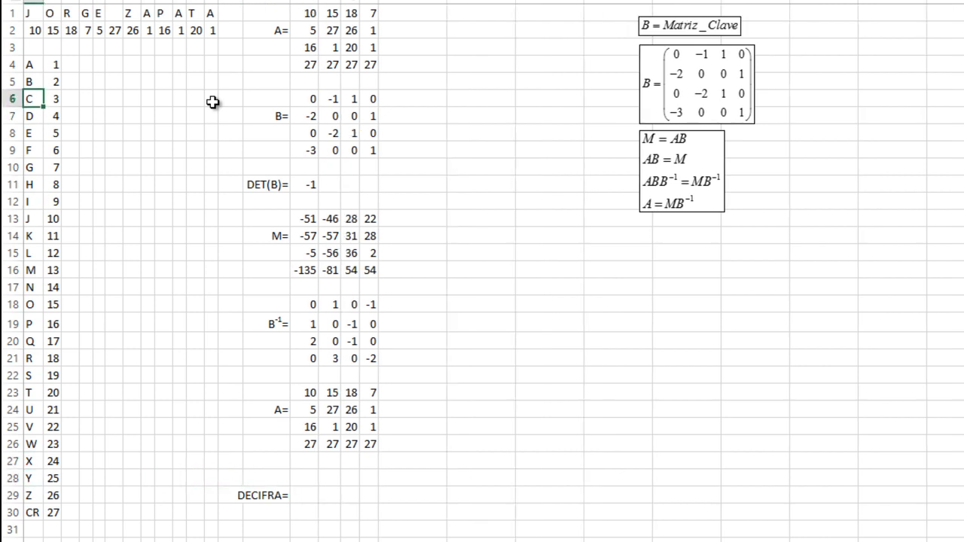
key("shift+Down")
key("shift+Down")
key("shift+Down")
key("shift+Down")
key("shift+Down")
key("shift+Down")
key("shift+Down")
key("shift+Down")
key("shift+Down")
key("shift+Down")
key("shift+Down")
key("shift+Down")
key("shift+Down")
key("shift+Down")
key("shift+Down")
key("shift+Down")
key("shift+Down")
key("shift+Down")
key("shift+Down")
key("shift+Down")
key("shift+Down")
key("shift+Down")
key("shift+Down")
key("shift+Down")
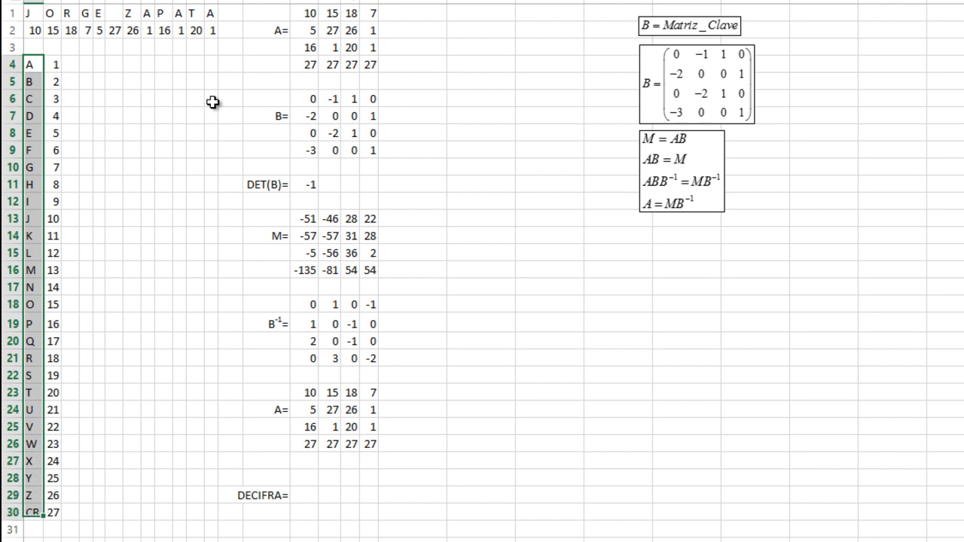
key("ctrl+c")
key("Right")
key("Right")
key("ctrl+v")
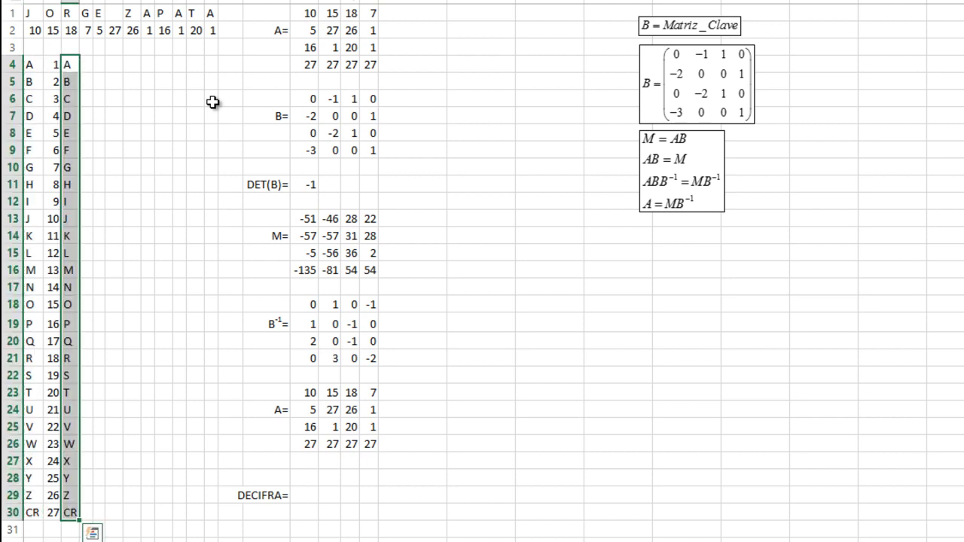
key("shift+Up")
key("shift+Up")
key("shift+Up")
key("shift+Up")
key("shift+Up")
key("shift+Up")
key("shift+Up")
key("shift+Up")
key("shift+Up")
key("shift+Up")
key("shift+Up")
key("shift+Up")
key("shift+Up")
key("shift+Up")
key("shift+Up")
key("shift+Up")
key("shift+Up")
key("shift+Up")
key("Down")
key("Down")
key("Down")
key("Down")
key("Down")
key("Down")
key("Down")
key("Down")
key("Down")
key("Down")
key("Down")
key("Down")
key("Down")
key("Down")
key("Down")
key("Down")
key("Down")
key("Down")
key("Down")
key("Down")
key("Down")
key("Down")
key("Down")
key("Down")
key("Down")
key("Down")
key("Down")
key("Right")
key("Right")
key("Right")
key("Right")
key("Right")
key("Right")
key("Right")
key("Right")
key("Right")
key("Right")
key("Right")
key("Right")
key("Right")
key("Right")
key("Right")
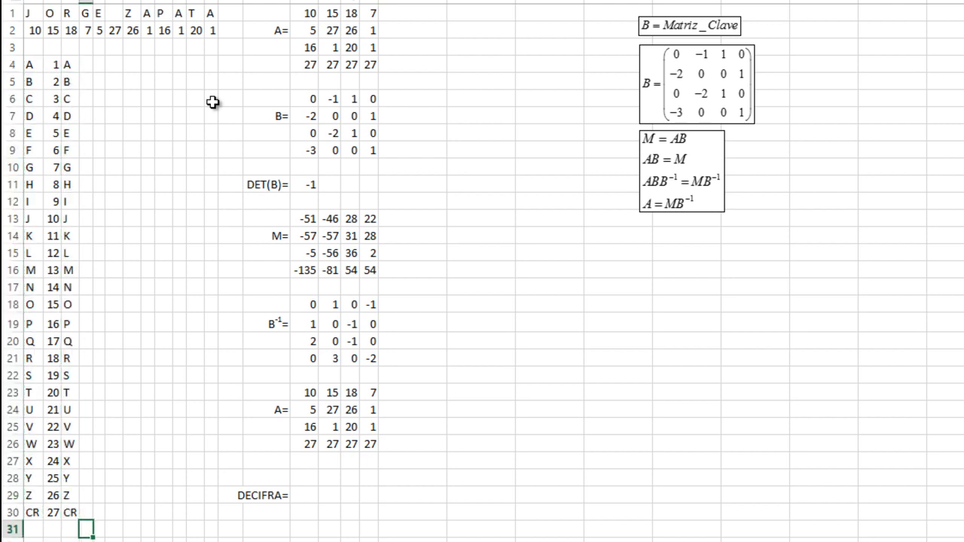
key("Up")
key("Up")
key("Up")
key("Up")
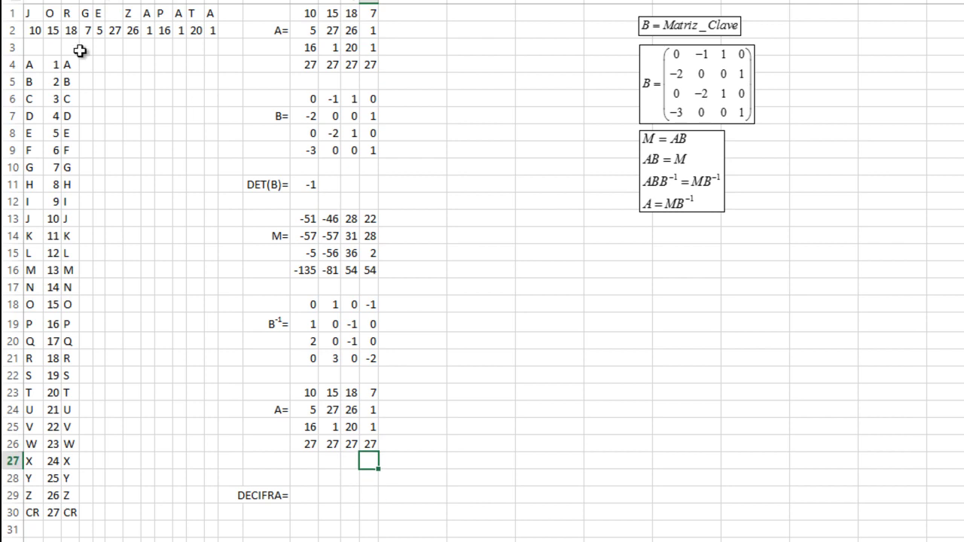
left_click(56, 65)
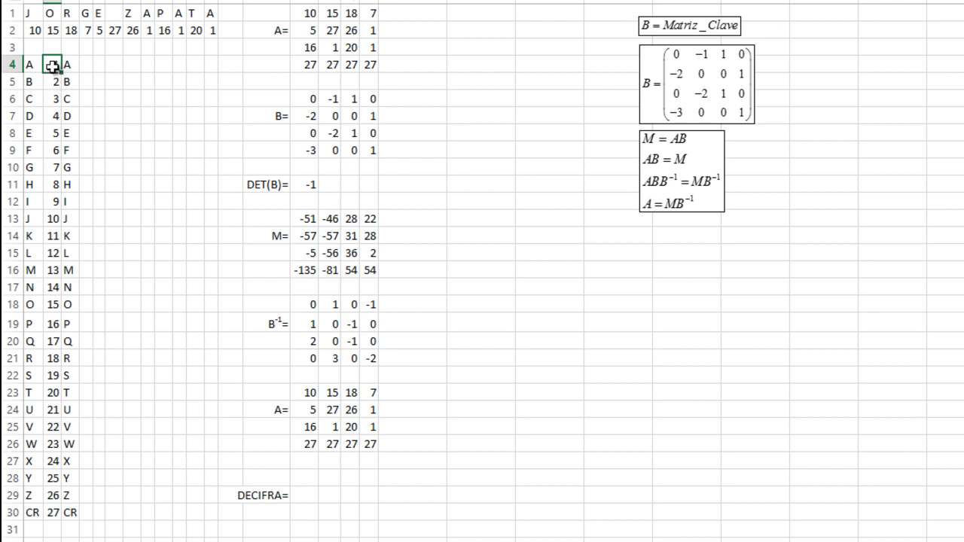
- Enter =BUSCARV(O23;B4:C30;2;VERDADERO) above DECIFRA=, decoding matrix A's 10 as J
left_click(71, 67)
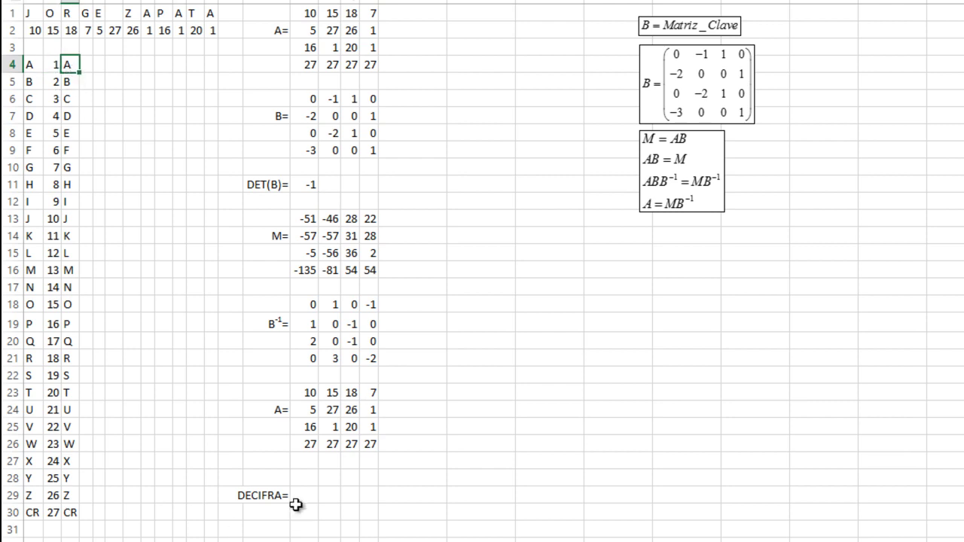
left_click(305, 476)
type("=BUS")
key("Down")
key("Down")
key("Tab")
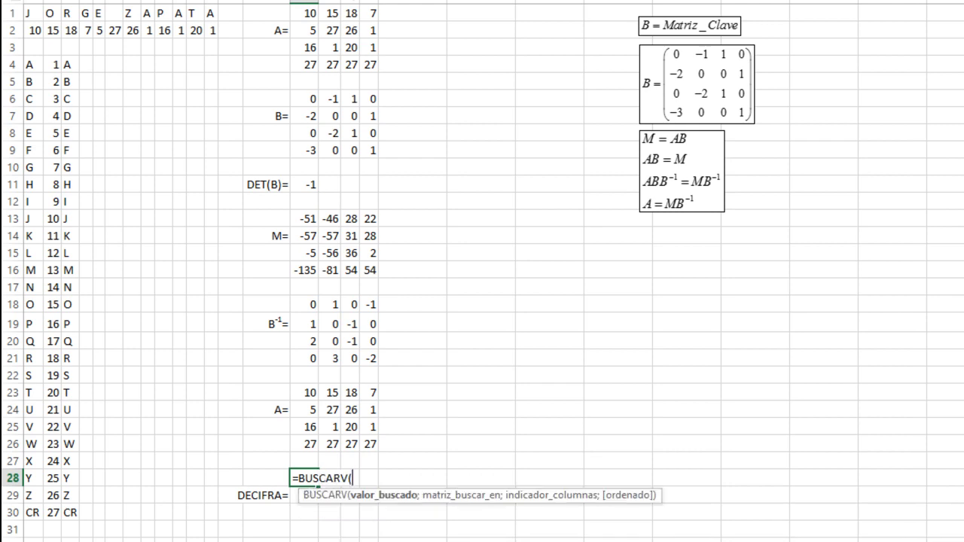
left_click(310, 395)
type(";")
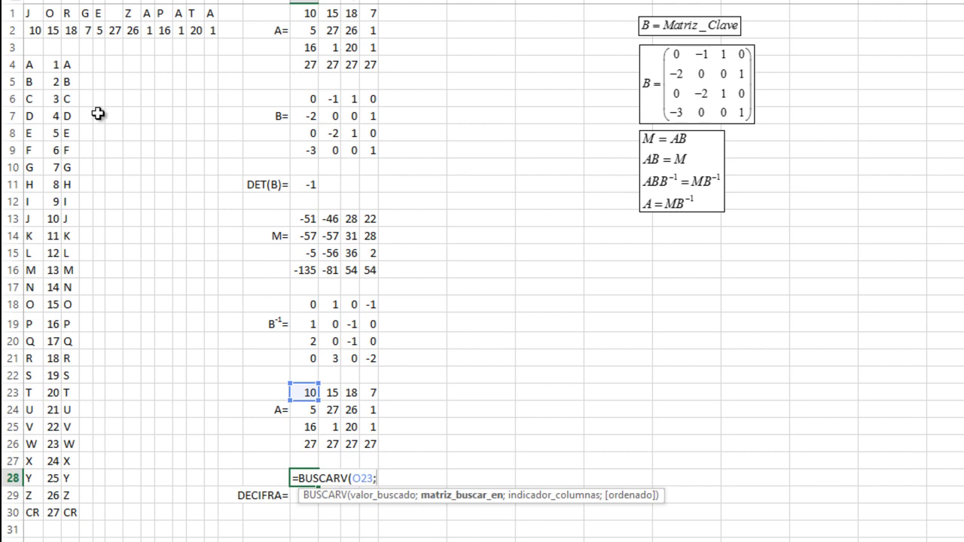
left_click_drag(54, 64, 69, 512)
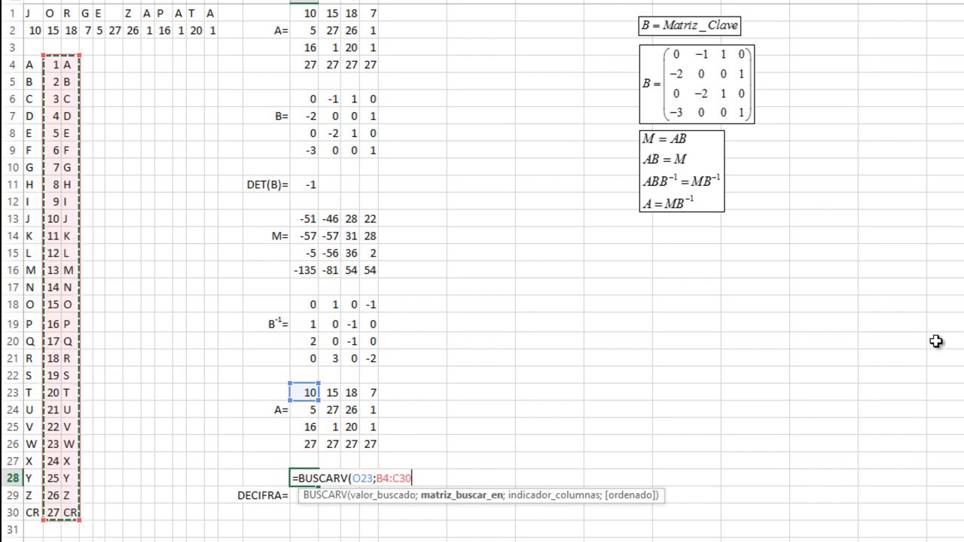
type(";")
type("2;VERDADERO")
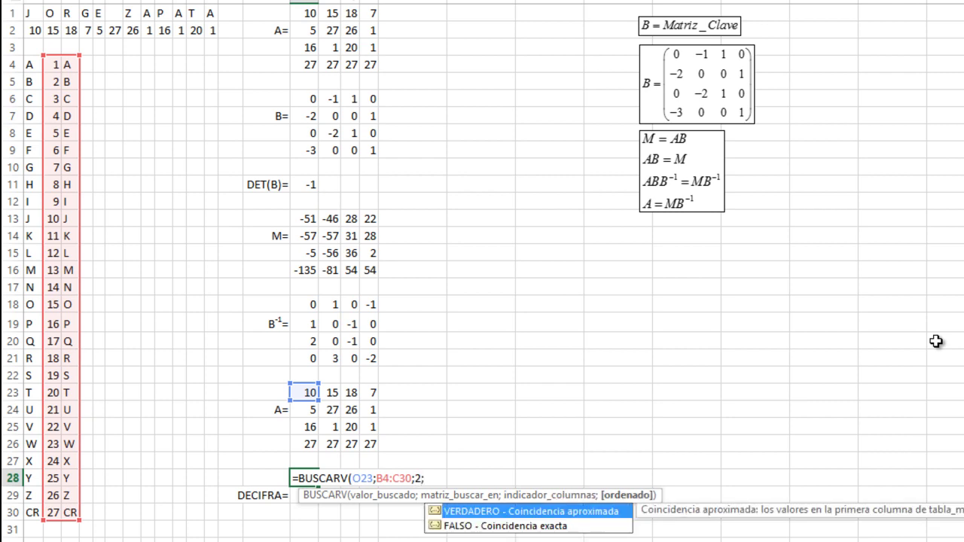
key("Tab")
type(")")
key("Return")
key("Up")
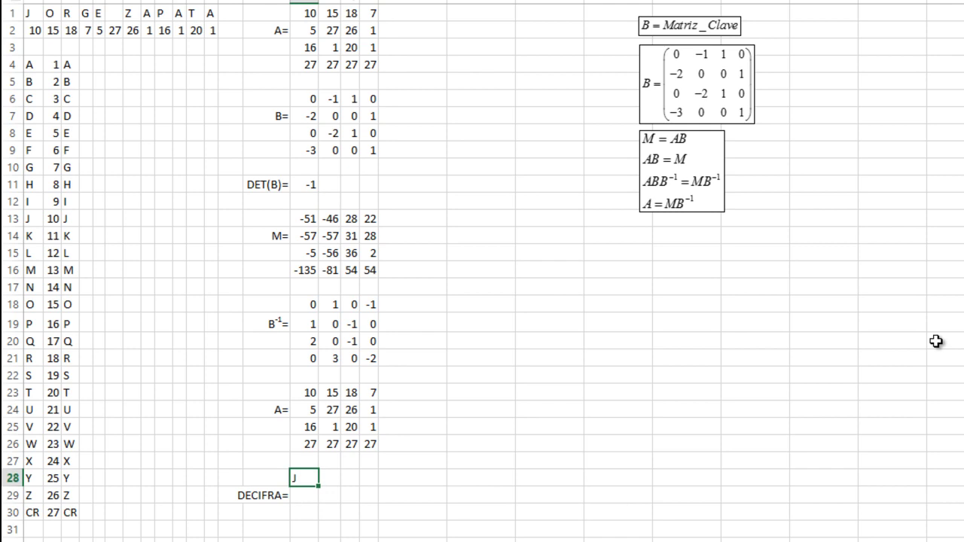
- Make the J formula's lookup table absolute as $B$4:$C$30
key("F2")
key("Left")
key("Left")
key("Left")
key("Left")
key("Left")
key("Left")
key("Left")
key("Left")
key("Left")
key("Left")
key("Left")
key("Left")
key("Left")
key("Left")
key("Left")
key("Left")
key("Left")
key("Left")
key("Left")
key("Left")
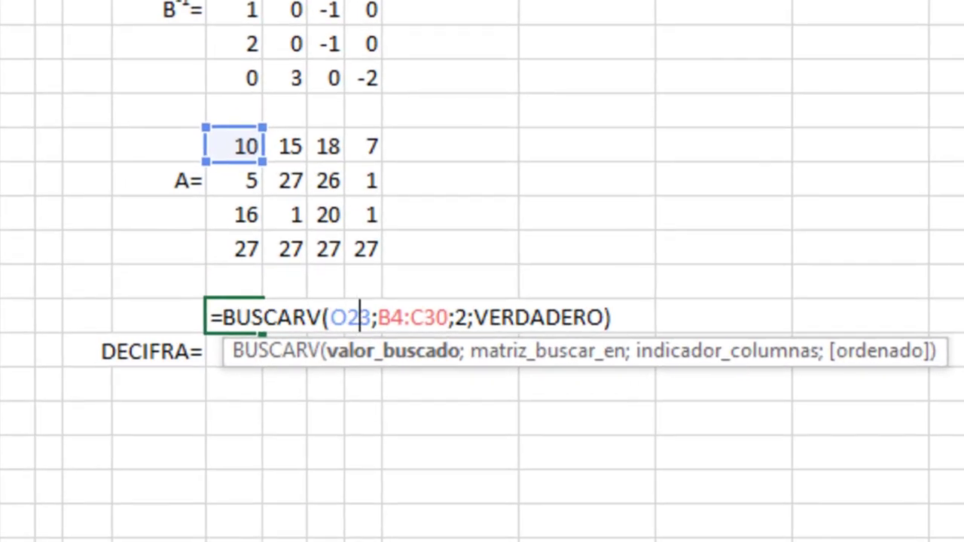
key("Right")
key("Right")
key("Right")
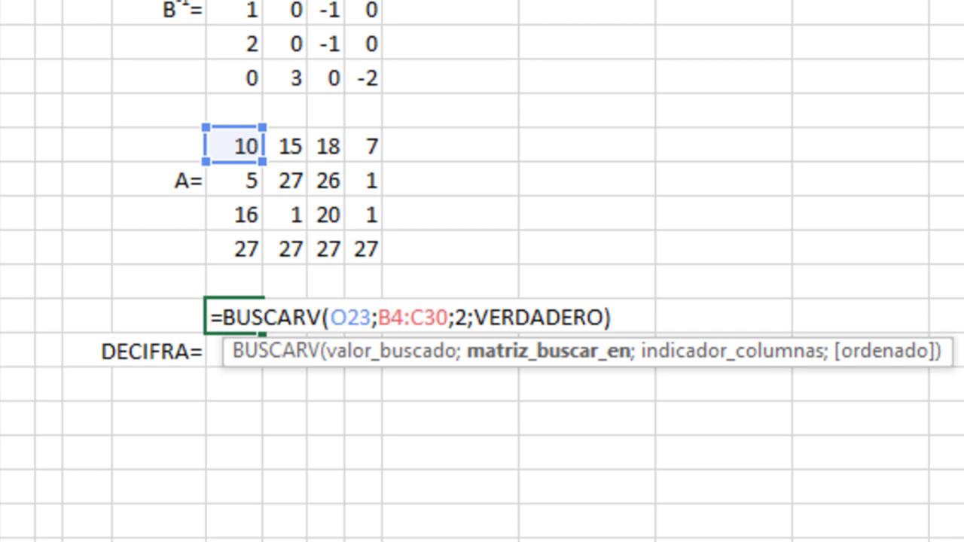
left_click(378, 318)
left_click(405, 318)
left_click(392, 317)
left_click(379, 318)
left_click(392, 317)
left_click(404, 317)
left_click(391, 317)
left_click(378, 317)
key("F4")
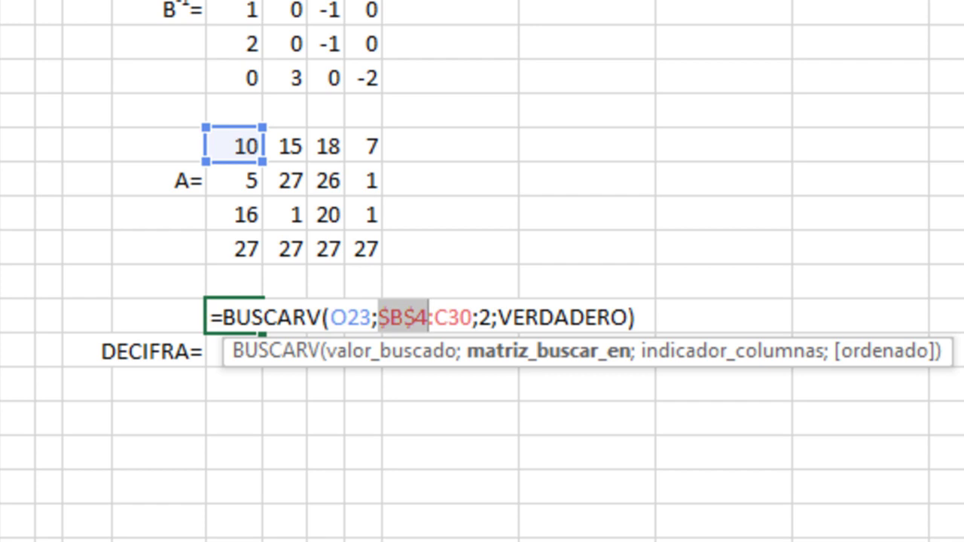
key("Right")
key("Right")
key("Right")
key("Right")
key("Right")
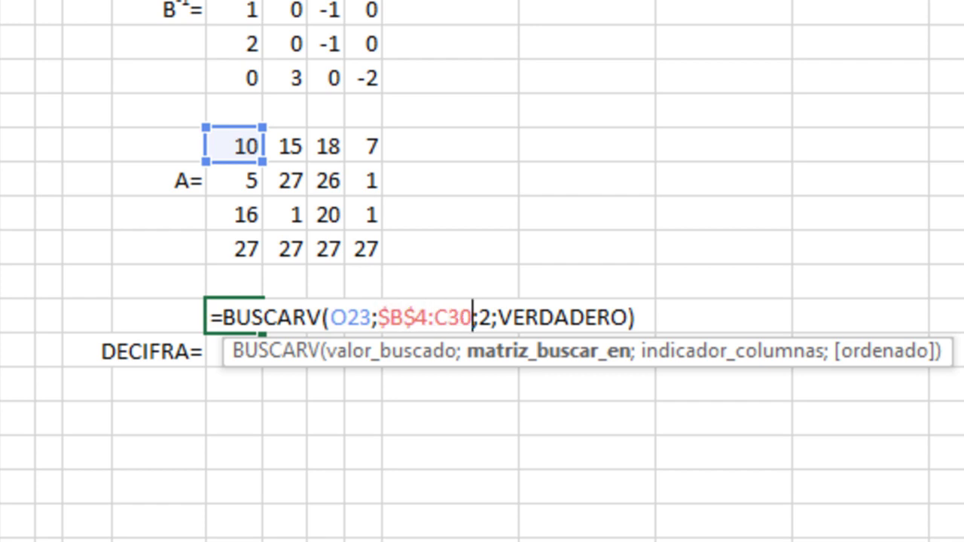
key("F4")
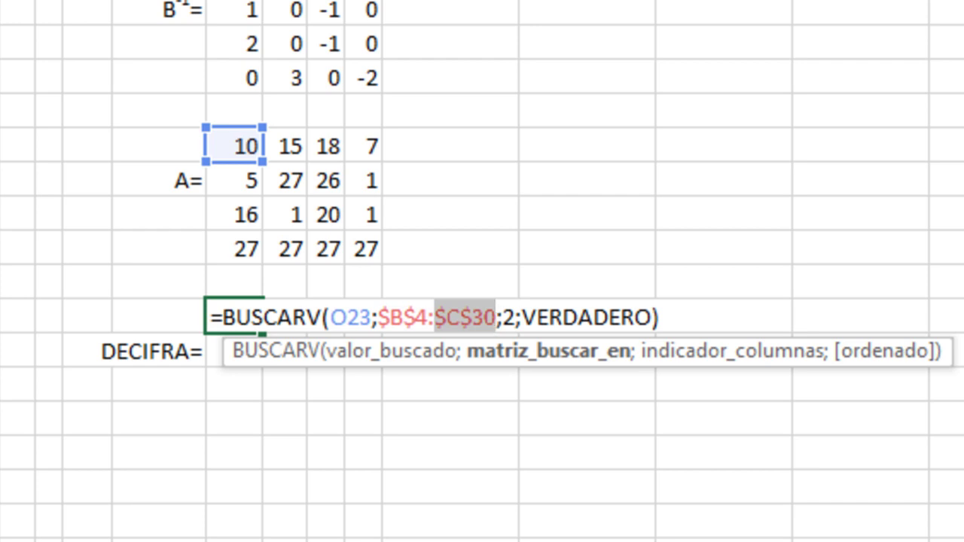
key("Return")
- Copy the J formula into the three cells to its right, showing N, R, G
left_click(234, 314)
key("ctrl+c")
key("Right")
key("shift+Right")
key("shift+Right")
key("ctrl+v")
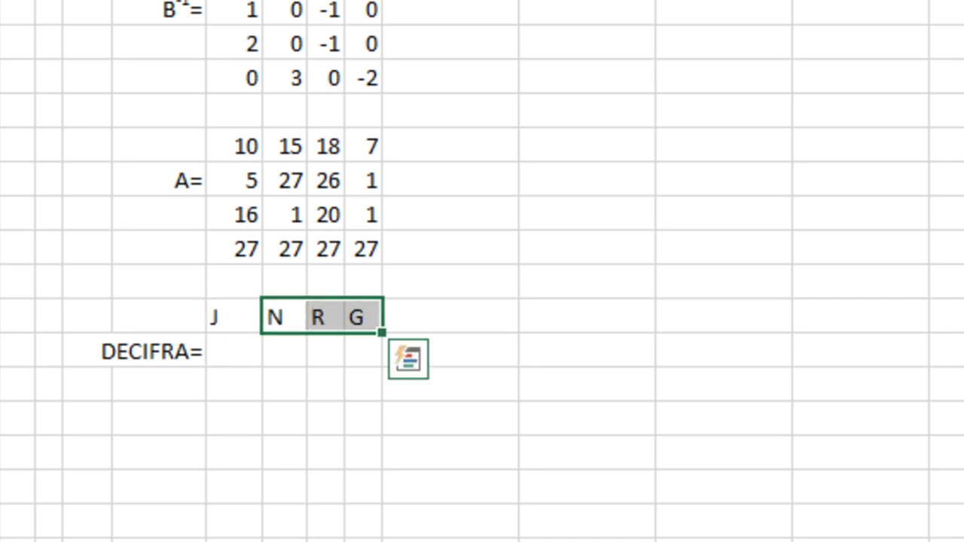
left_click(234, 316)
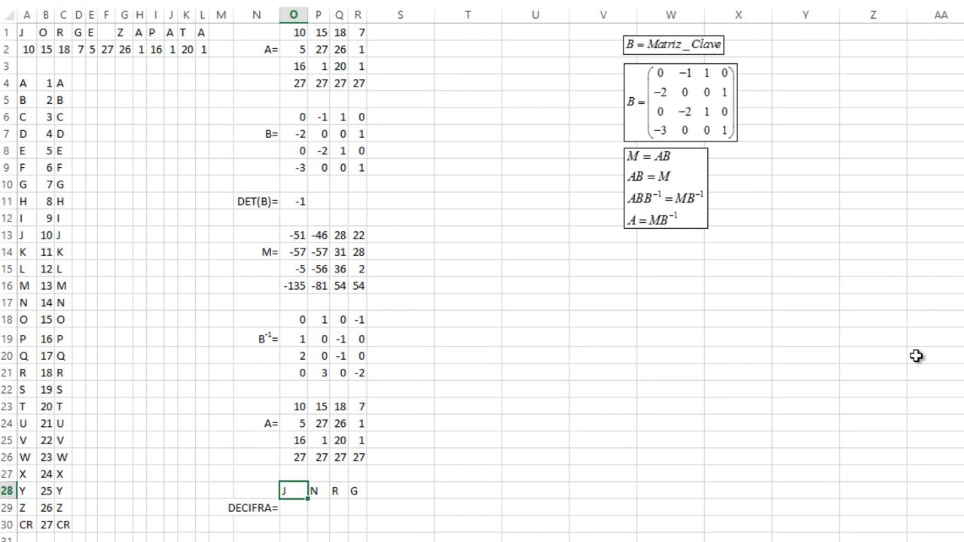
key("Right")
key("F2")
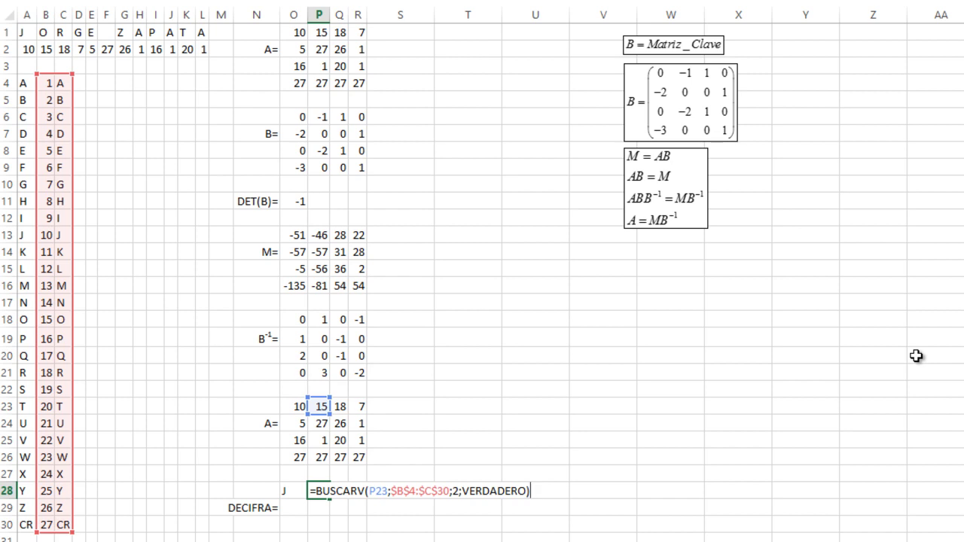
key("ctrl+Return")
key("F2")
key("ctrl+Return")
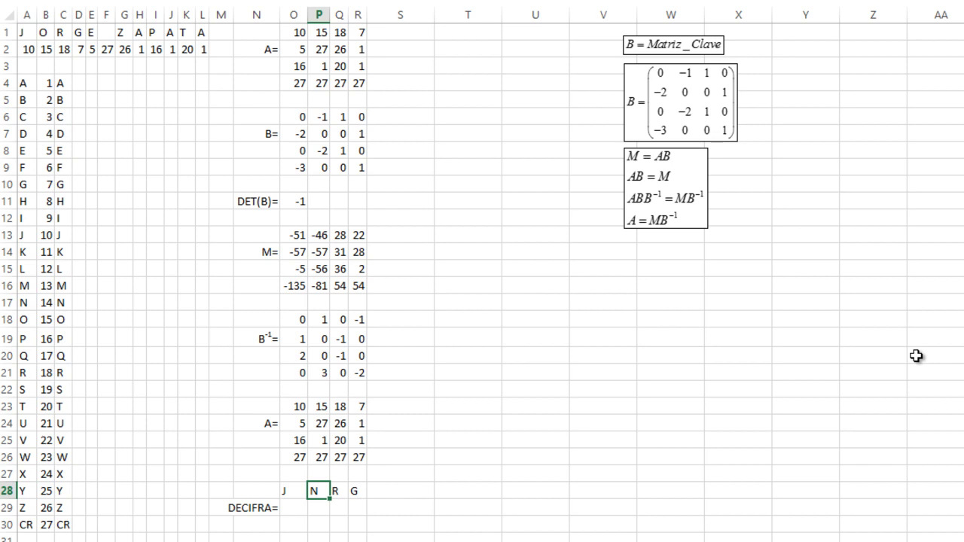
key("F2")
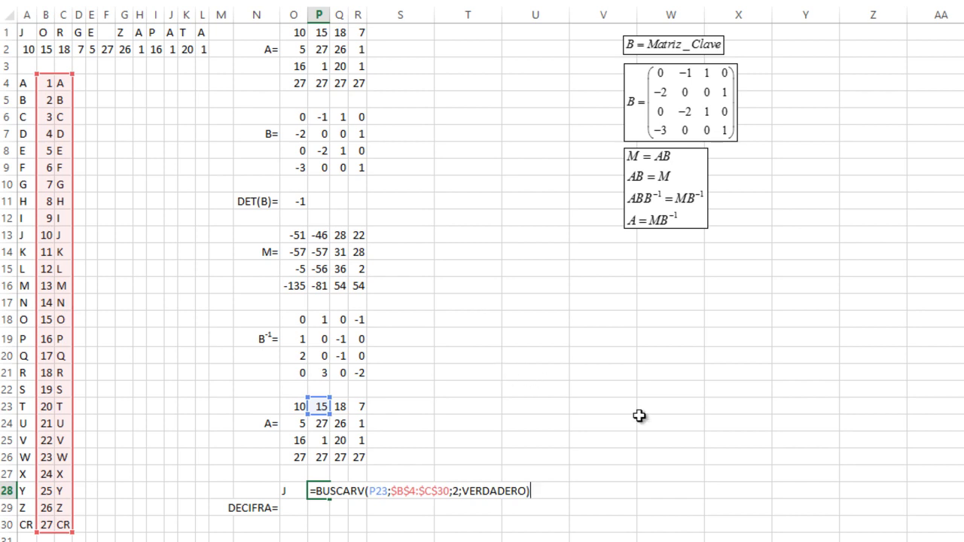
key("ctrl+Return")
key("Up")
key("Up")
key("Up")
key("Up")
key("Up")
key("Up")
key("Up")
key("Down")
key("Down")
key("Down")
key("Down")
key("Down")
key("Down")
key("Down")
key("Down")
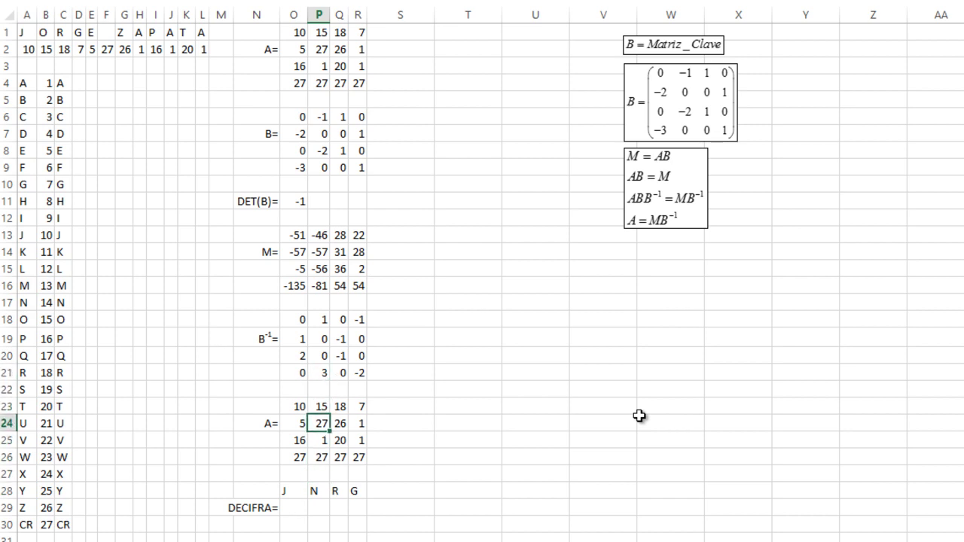
- Select and copy the original matrix A, then cancel the copy
key("Up")
key("Up")
key("Up")
key("Up")
key("Up")
key("Up")
key("Up")
key("Up")
key("Up")
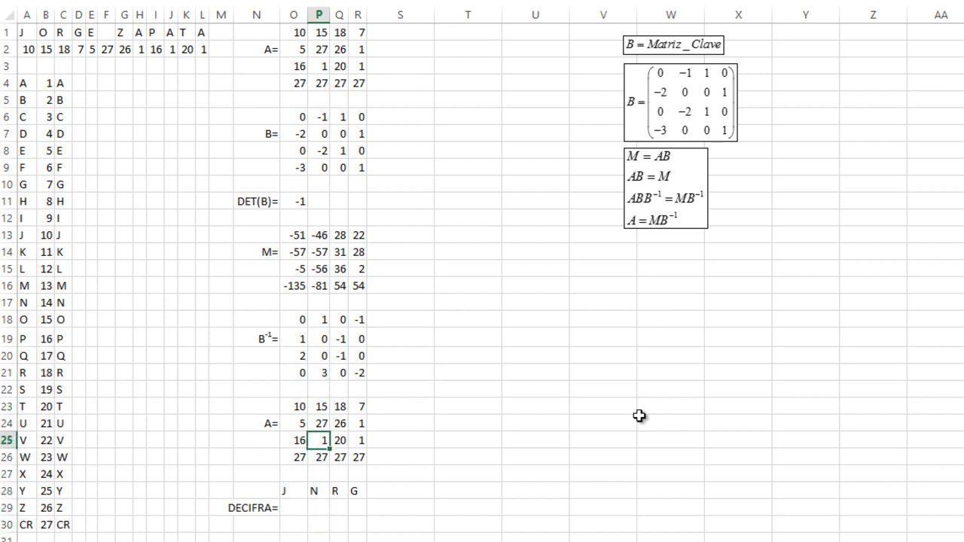
key("Left")
key("Up")
key("Up")
key("Up")
key("Up")
key("Up")
key("Up")
key("Up")
key("Up")
key("Up")
key("Up")
key("Up")
key("Up")
key("Up")
key("Up")
key("Up")
key("Up")
key("Up")
key("Up")
key("Up")
key("Up")
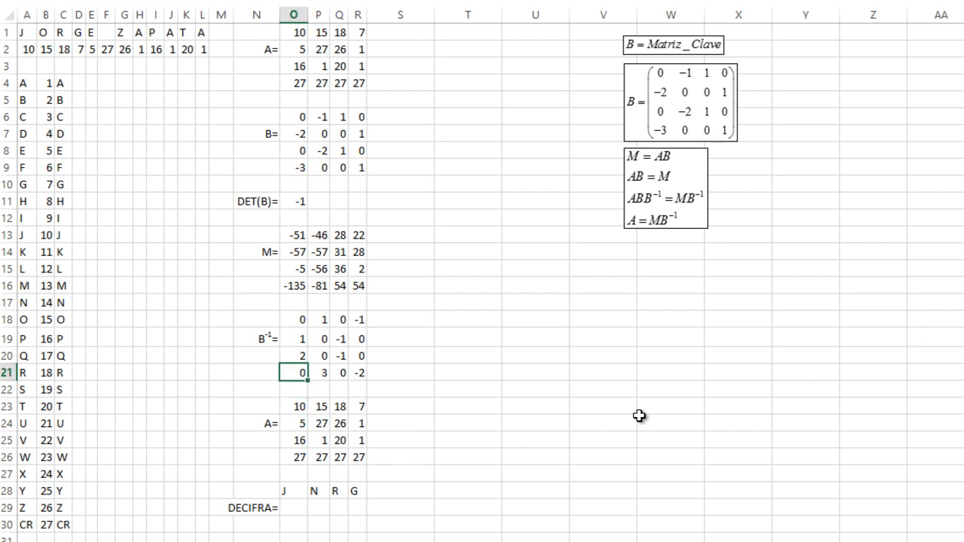
key("shift+Right")
key("shift+Right")
key("shift+Right")
key("shift+Down")
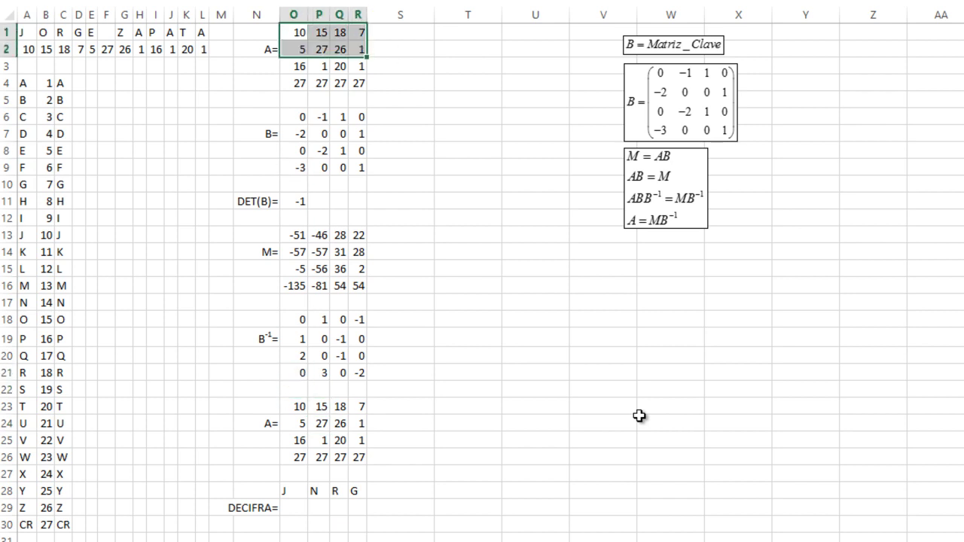
key("shift+Down")
key("shift+Down")
key("shift+Down")
key("shift+Up")
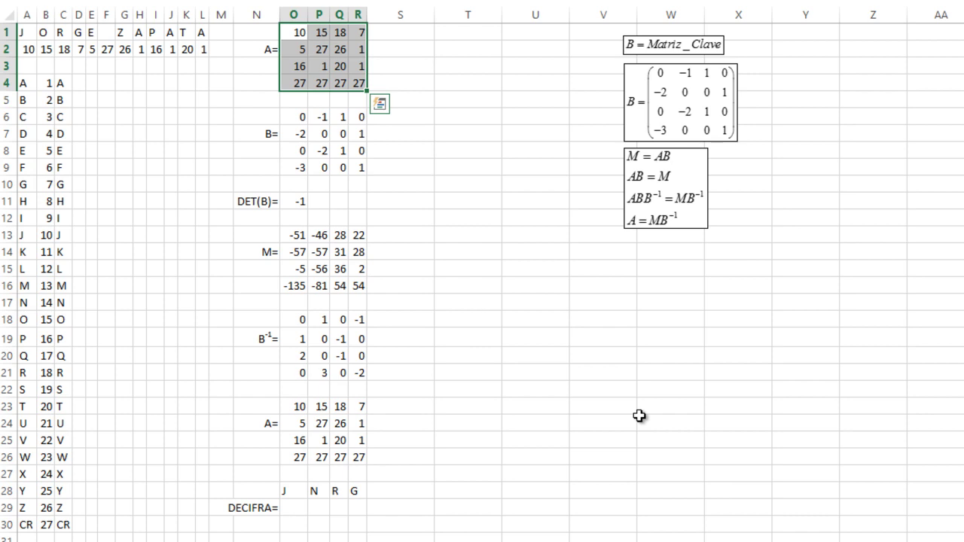
key("ctrl+c")
key("Down")
key("Down")
key("Down")
key("Down")
key("Down")
key("Down")
key("Down")
key("Down")
key("Down")
key("Down")
key("Down")
key("Down")
key("Down")
key("Down")
key("Down")
key("Down")
key("Down")
key("Down")
key("Down")
key("Down")
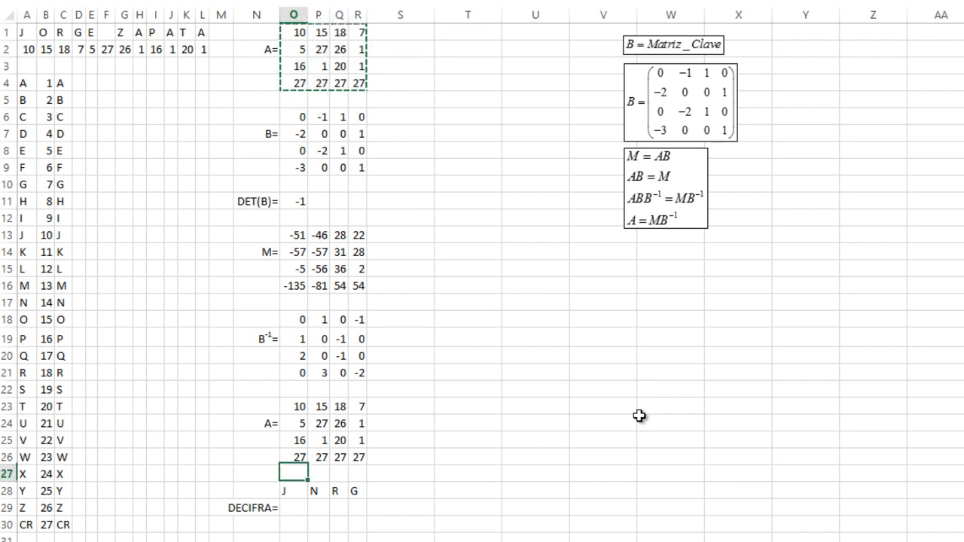
key("Up")
key("Up")
key("Escape")
- Review the N cell's lookup formula and its P23 lookup value reference
key("Down")
key("Down")
key("Down")
key("Down")
key("Down")
key("Right")
key("F2")
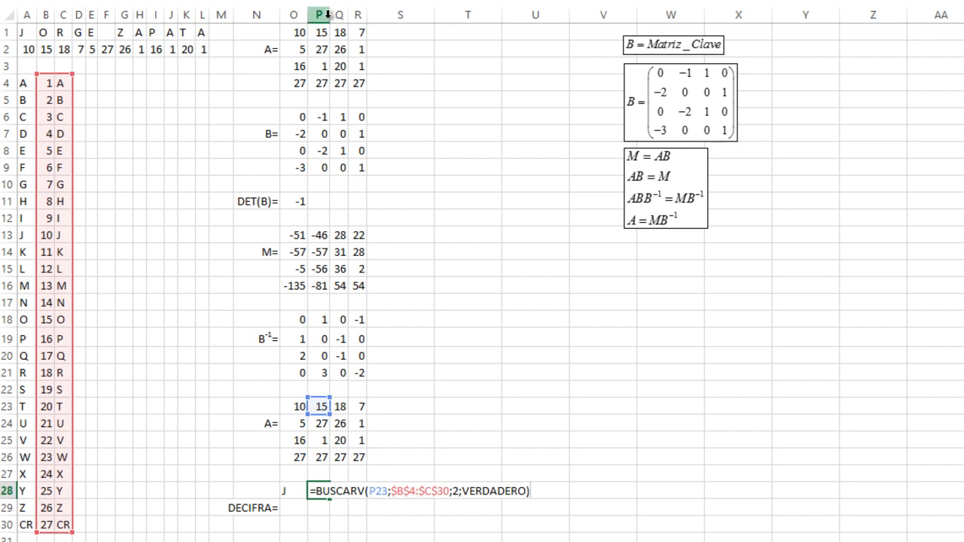
key("Escape")
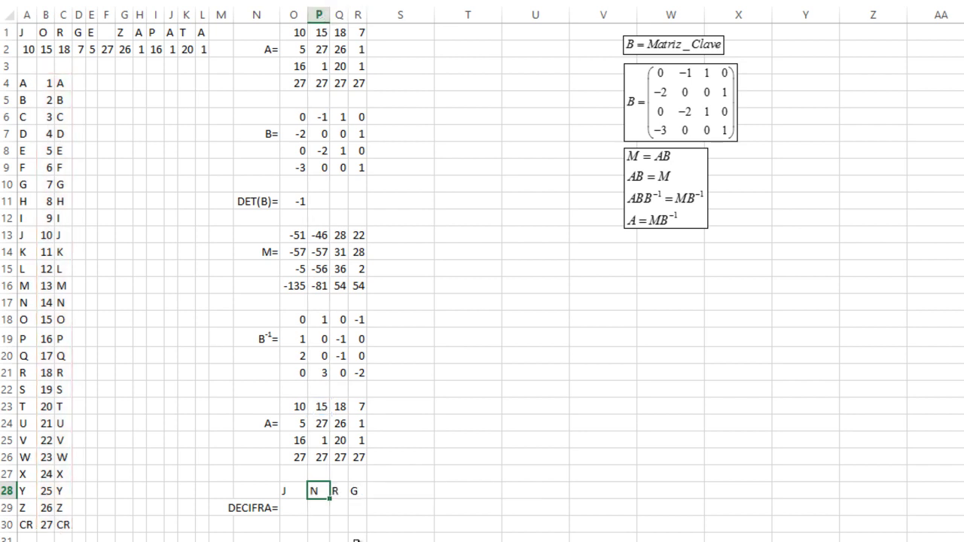
key("F2")
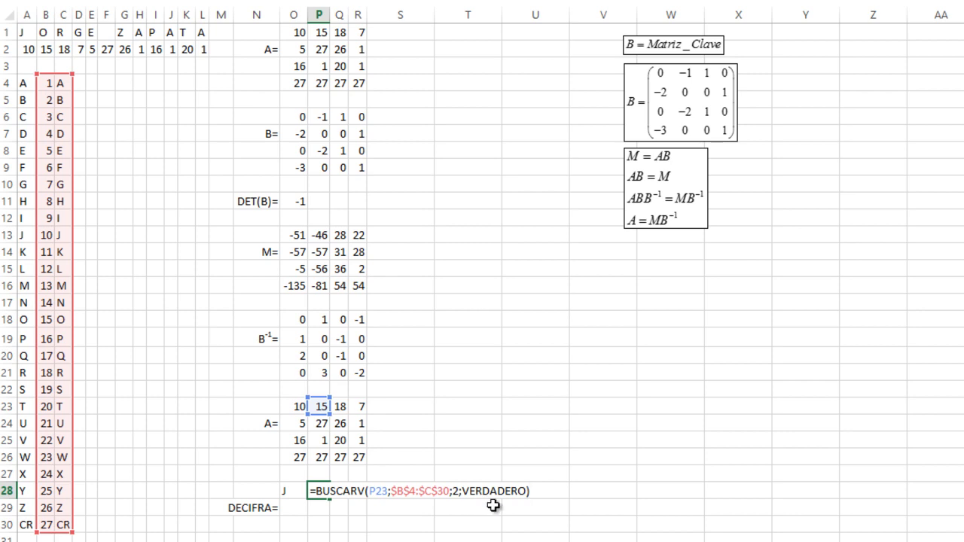
left_click(378, 491)
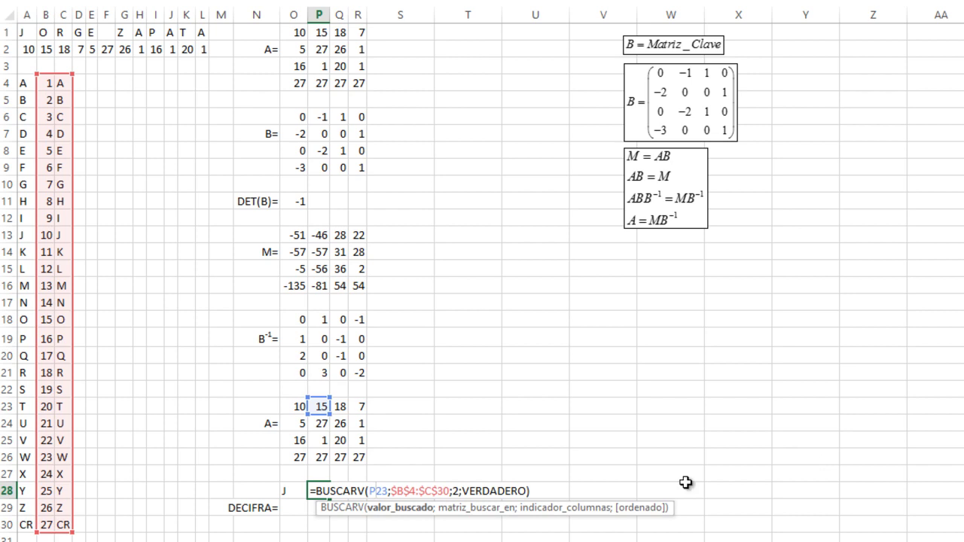
key("Escape")
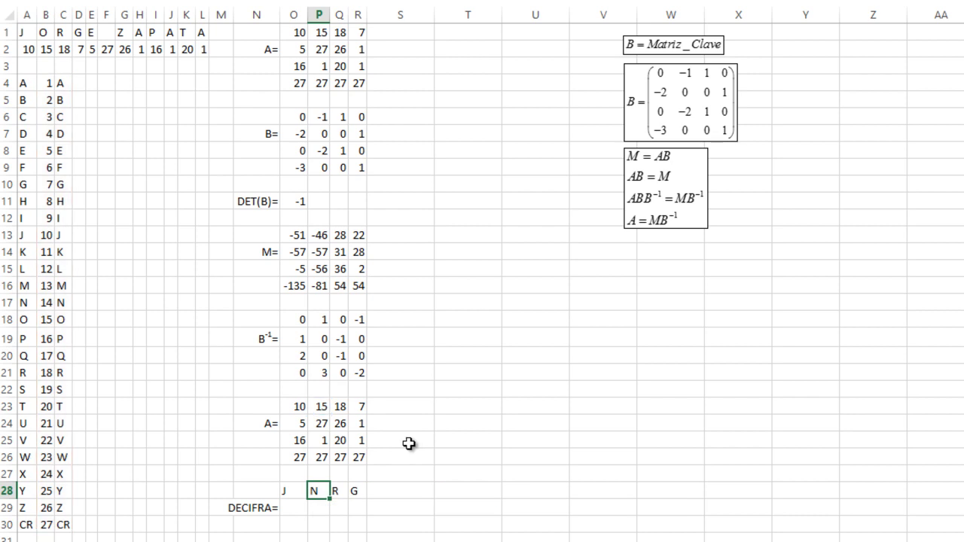
- Check the decoded letters against matrix A values 15 and 18 in the code table
left_click_drag(303, 411, 364, 450)
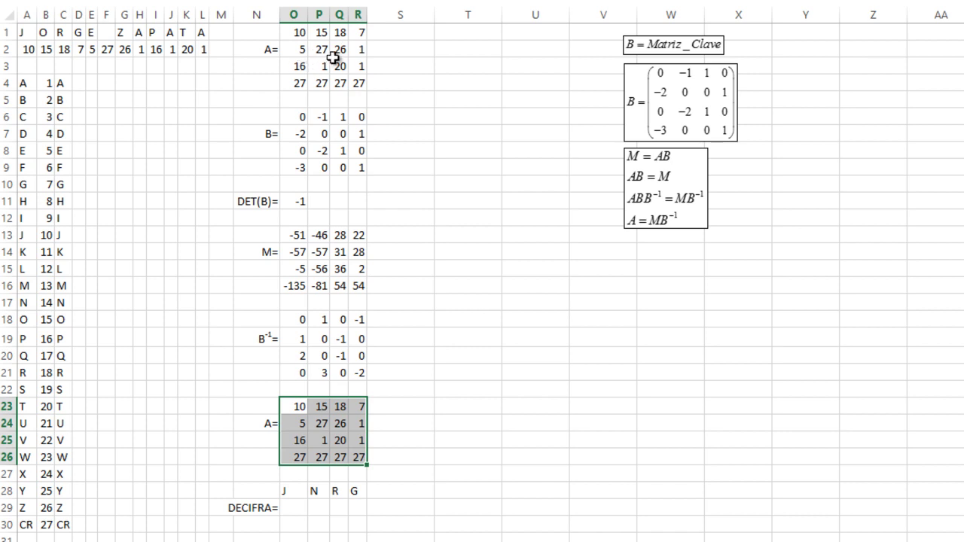
mouse_move(317, 451)
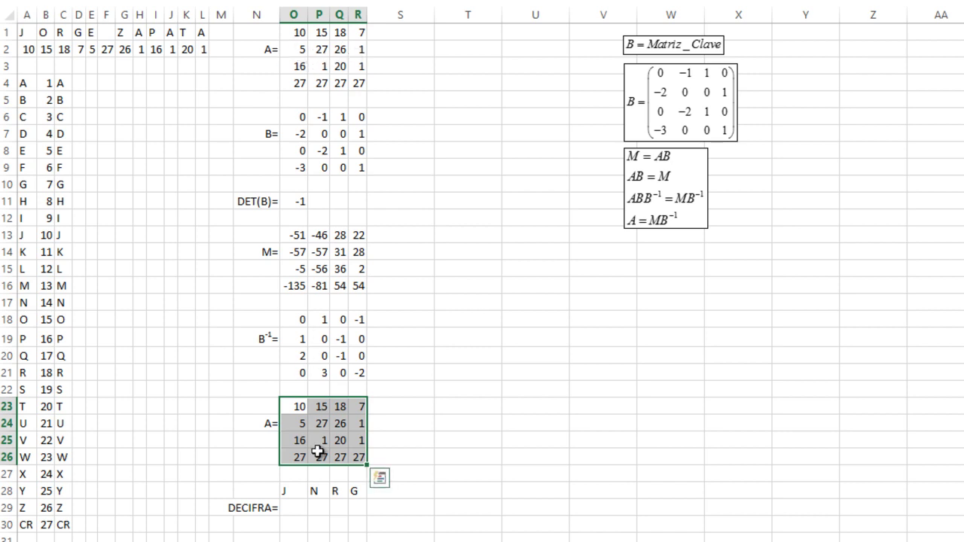
left_click(302, 491)
left_click(317, 408)
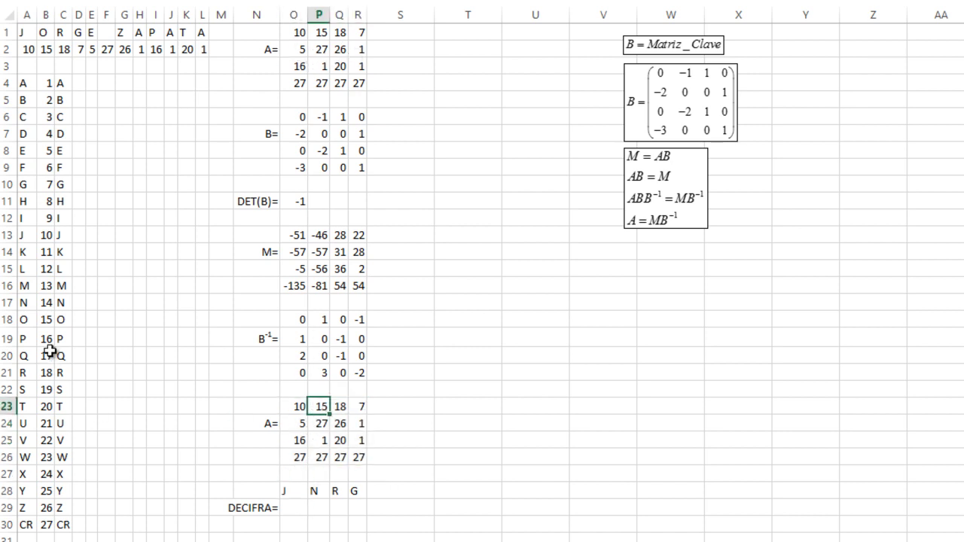
left_click(63, 321)
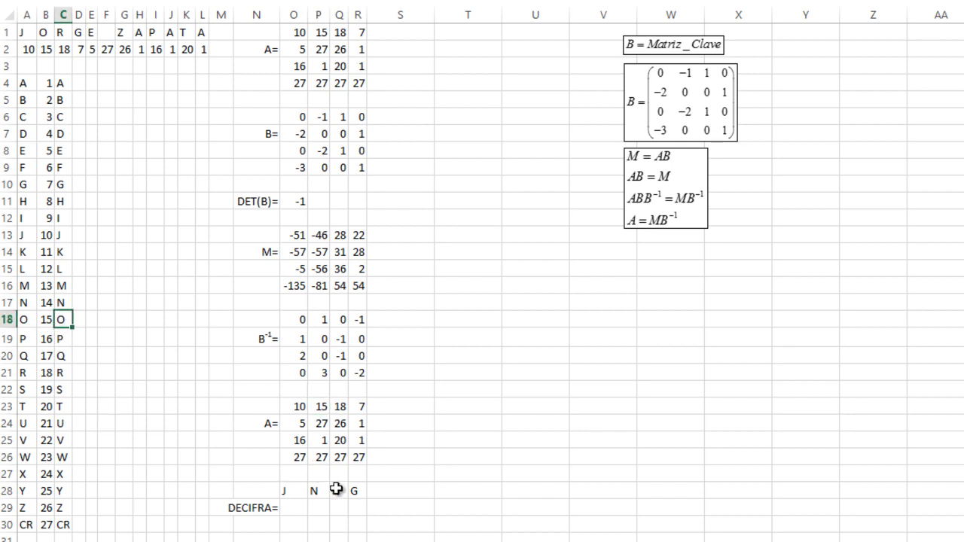
left_click(340, 408)
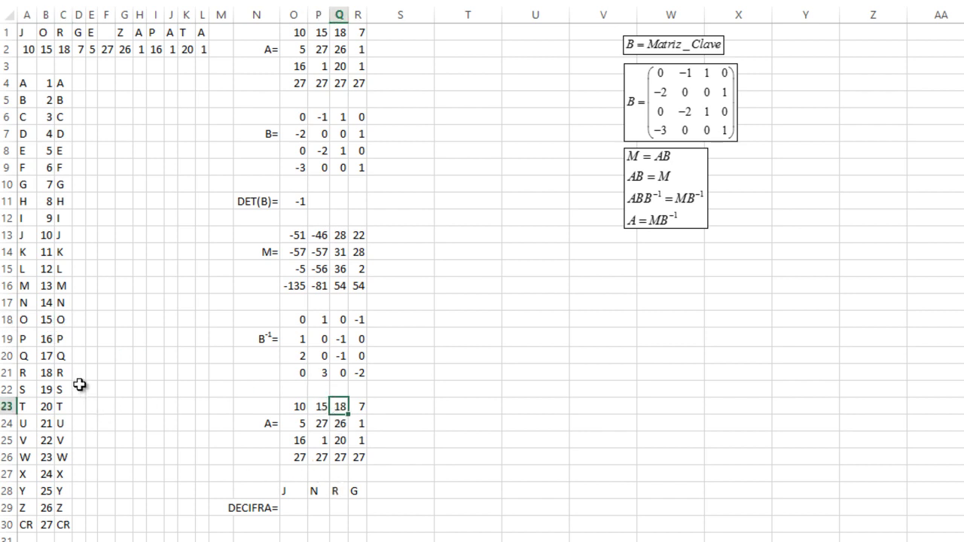
left_click(63, 372)
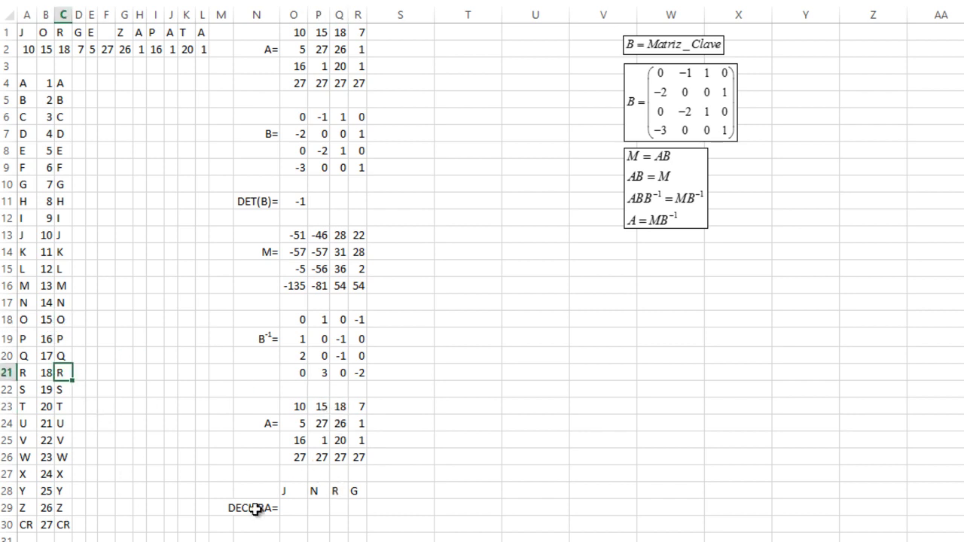
left_click(357, 494)
left_click(314, 494)
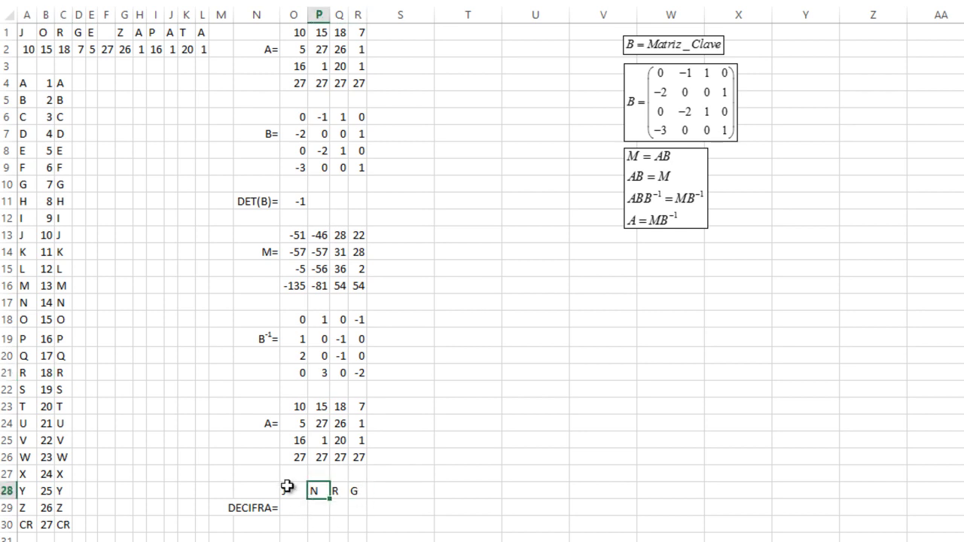
left_click(291, 491)
- Copy the row 28 lookup formulas into rows 29 to 31 of the DECIFRA grid
key("shift+Down")
key("shift+Down")
key("shift+Down")
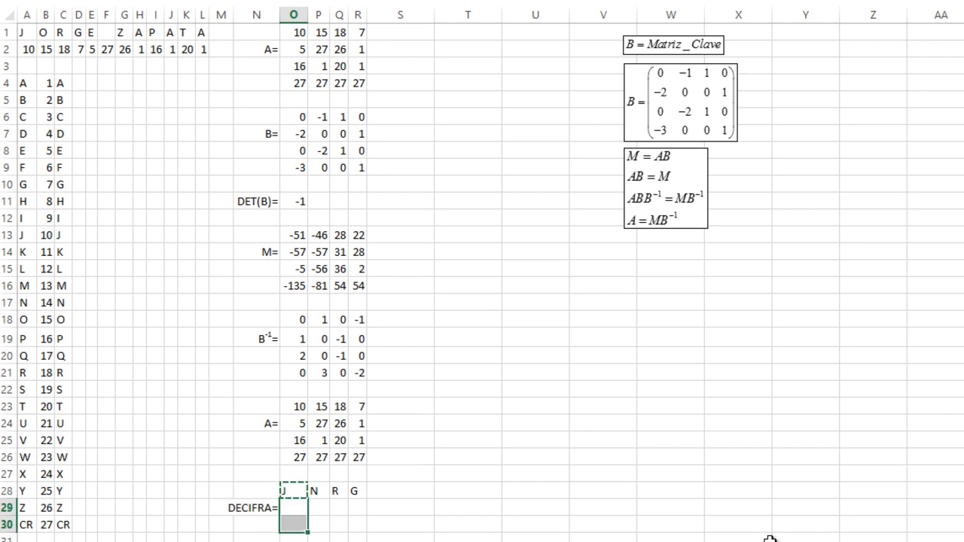
key("Return")
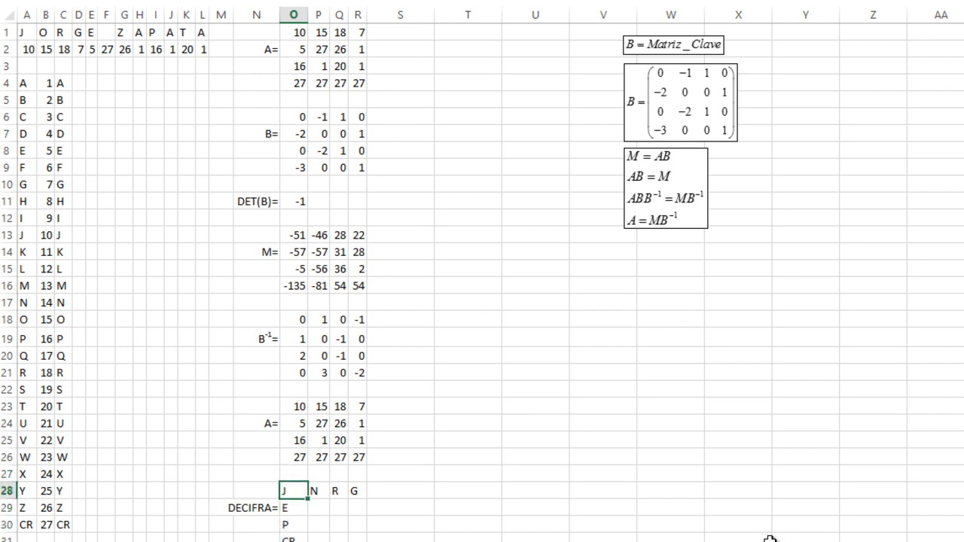
key("shift+Right")
key("shift+Right")
key("shift+Right")
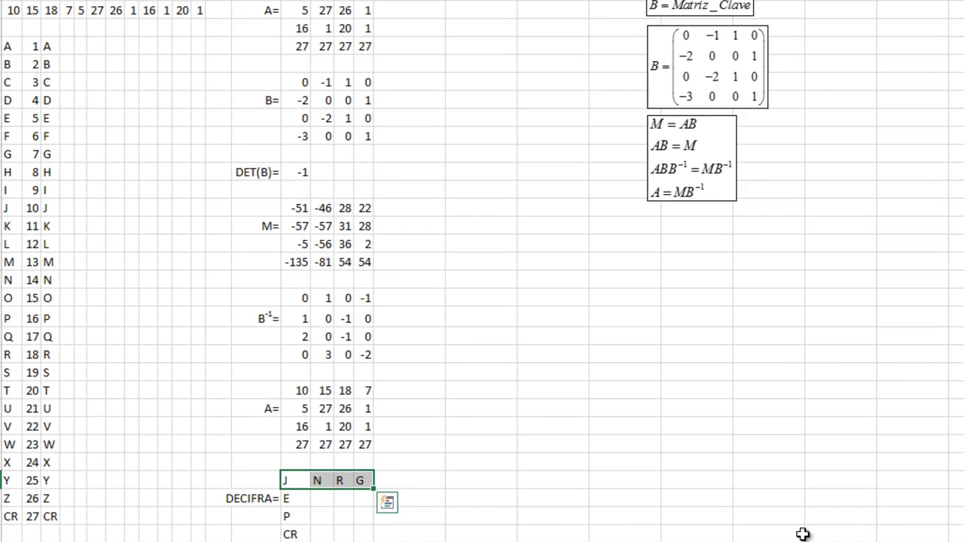
key("ctrl+c")
key("Down")
key("shift+Down")
key("shift+Down")
key("Return")
- Erase the wrong Z under N in row 29
key("Down")
key("Down")
key("Up")
key("Up")
key("Up")
key("Right")
key("Right")
key("Down")
key("Left")
key("Left")
key("Up")
key("Right")
key("Right")
key("Right")
key("Right")
key("Right")
key("Left")
key("Left")
key("Left")
key("Left")
key("Down")
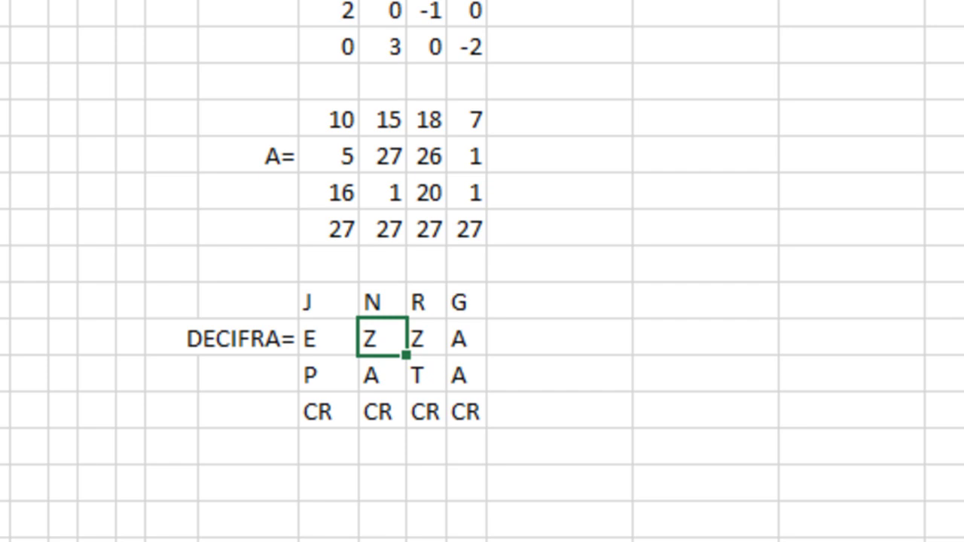
key("BackSpace")
key("Return")
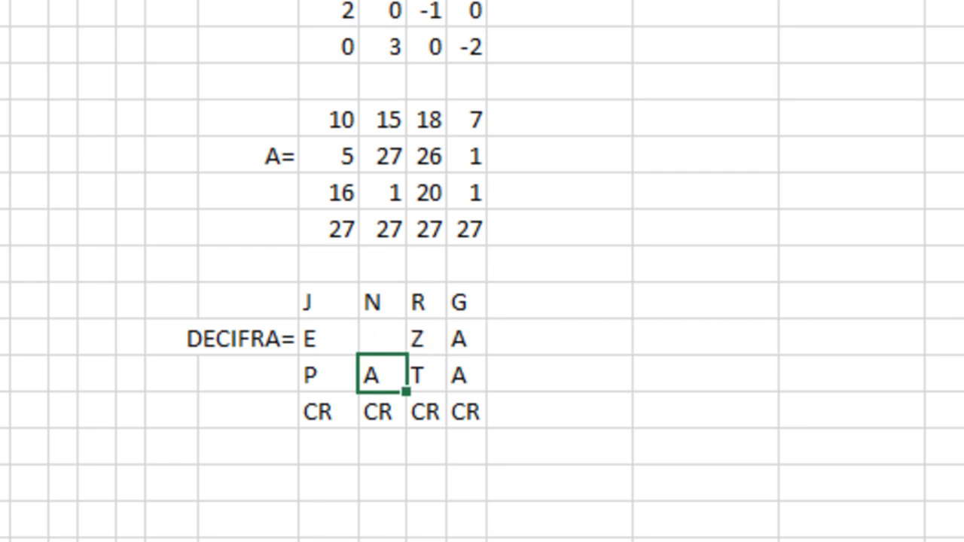
- Step through the filled DECIFRA grid to check the decoded letters
key("Down")
key("Left")
key("Up")
key("Up")
key("Up")
key("Right")
key("Left")
key("Left")
key("Left")
key("Left")
key("Left")
key("Left")
key("Left")
key("Left")
key("Left")
key("Left")
key("Left")
key("Left")
key("Left")
key("Left")
key("Up")
key("Up")
key("Up")
key("Up")
key("Up")
key("Up")
key("Up")
key("Up")
key("Up")
key("Up")
key("Down")
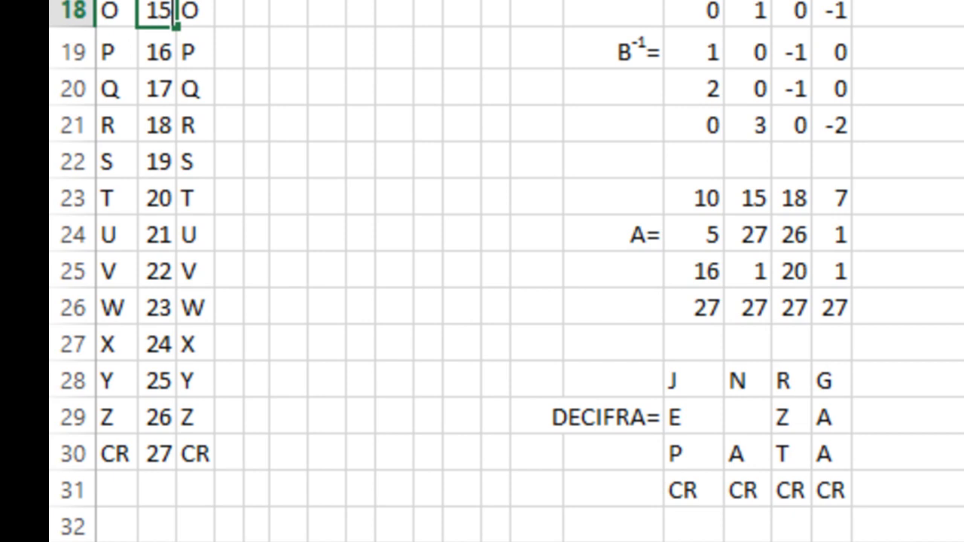
key("Down")
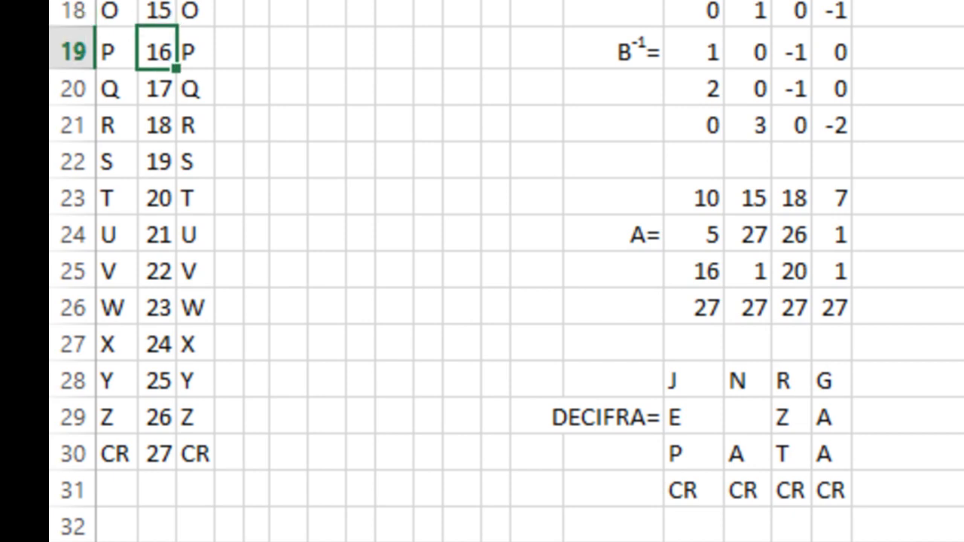
key("Up")
key("Right")
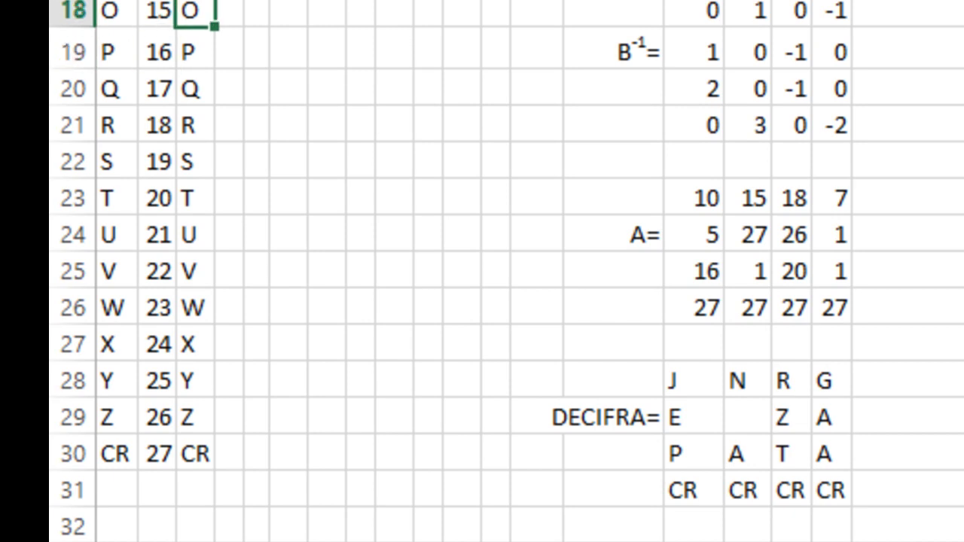
key("Down")
key("Down")
key("Down")
key("Down")
key("Down")
key("Down")
key("Right")
key("Right")
key("Right")
key("Right")
key("Right")
key("Right")
key("Right")
key("Right")
key("Right")
key("Right")
key("Right")
key("Right")
key("Right")
key("Right")
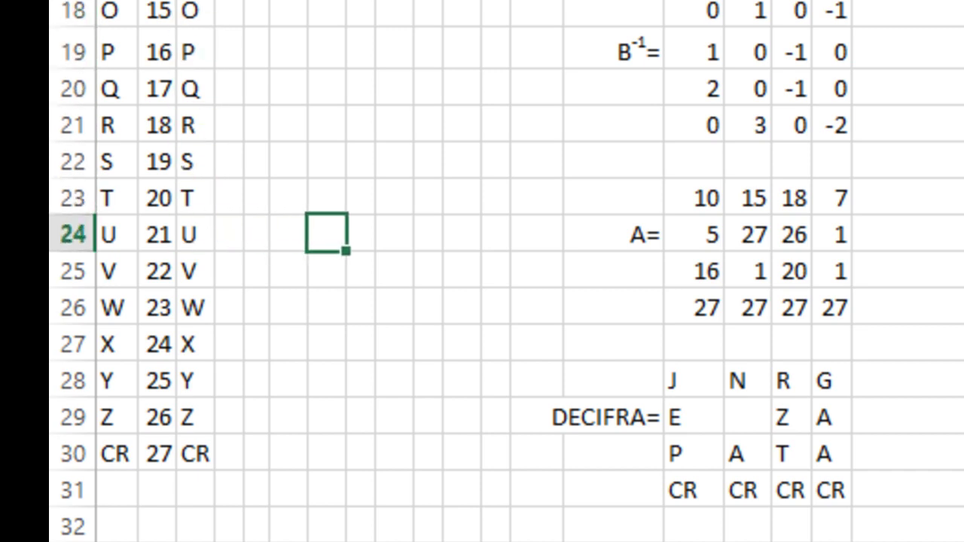
key("Down")
key("Down")
key("Down")
key("Down")
key("Left")
key("Left")
key("Up")
key("Up")
key("Up")
key("Up")
key("Up")
key("Up")
key("Down")
key("Down")
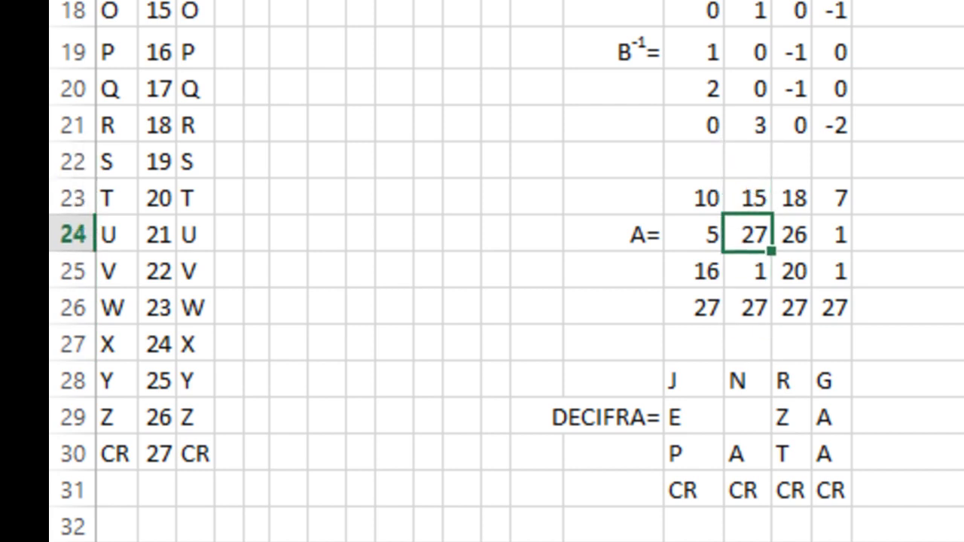
left_click_drag(302, 31, 362, 80)
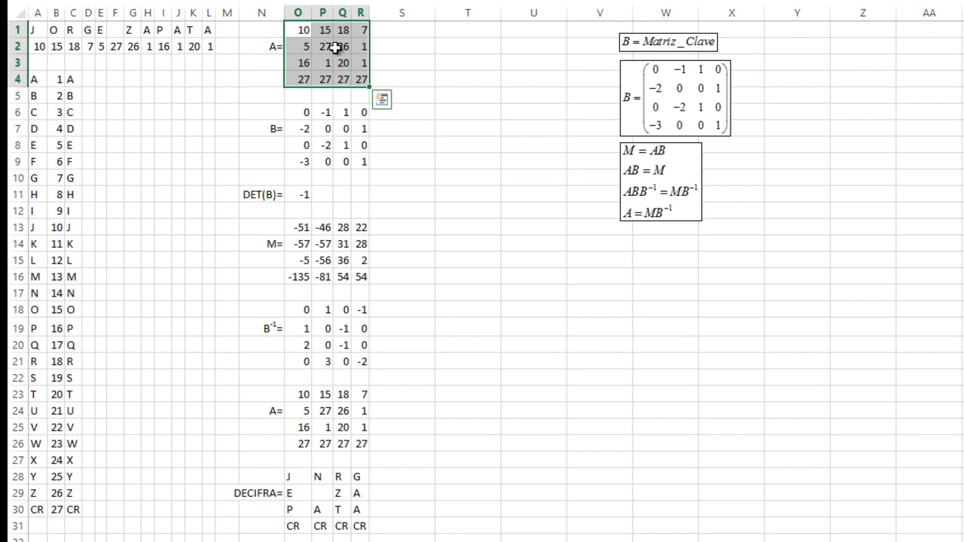
left_click(339, 48)
left_click_drag(308, 25, 360, 75)
left_click_drag(298, 229, 360, 268)
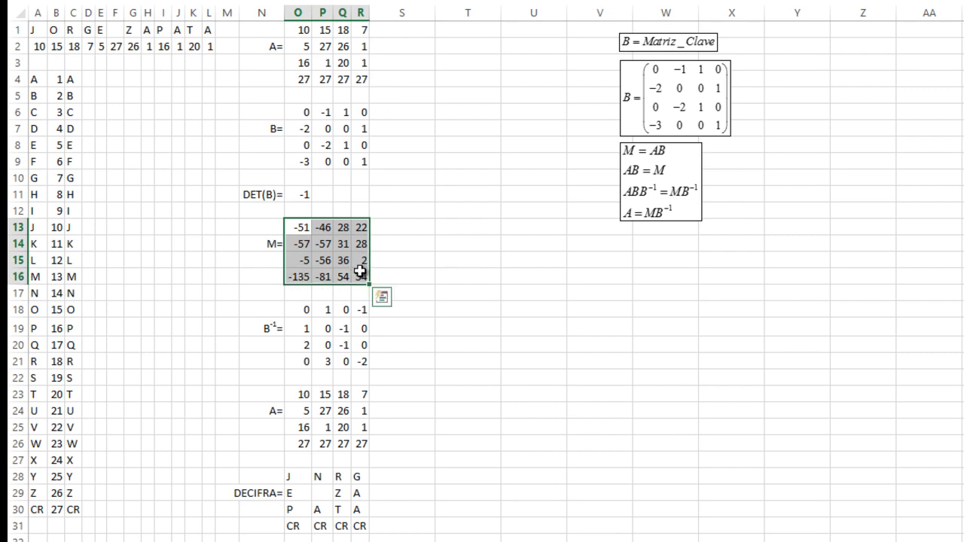
left_click(644, 216)
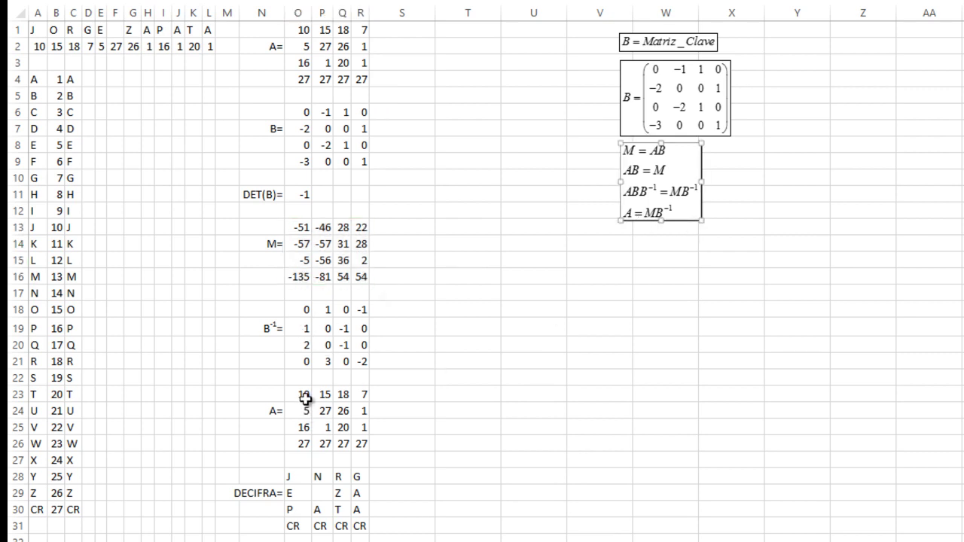
left_click_drag(303, 309, 360, 360)
left_click(328, 474)
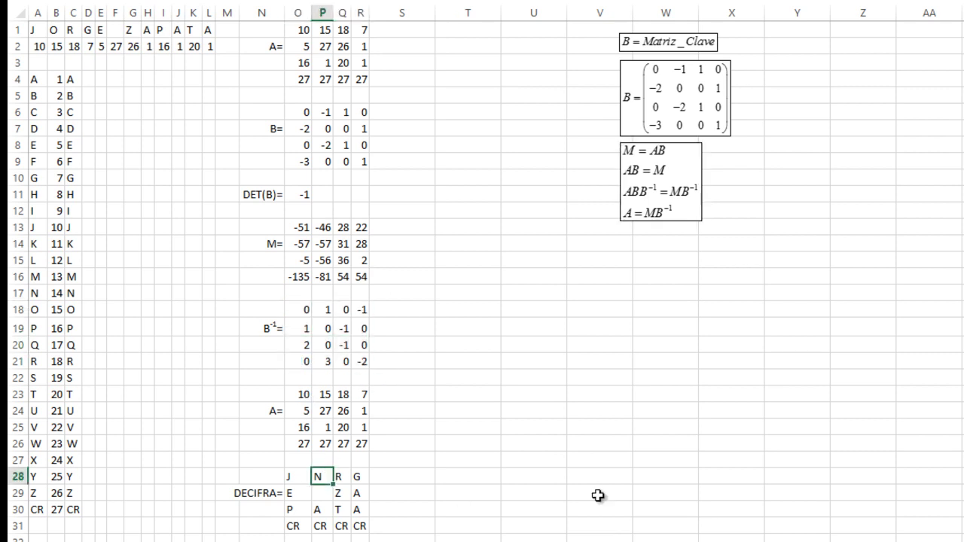
left_click(583, 334)
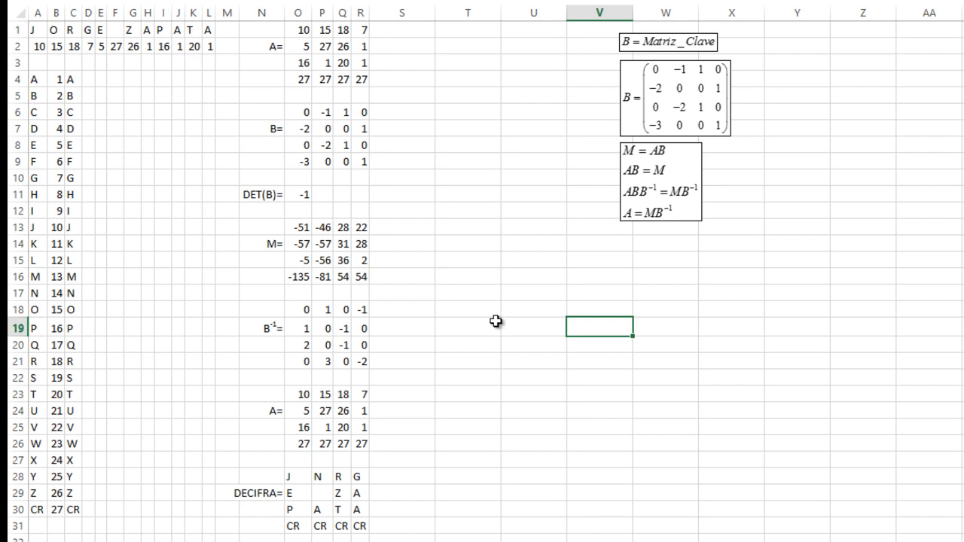